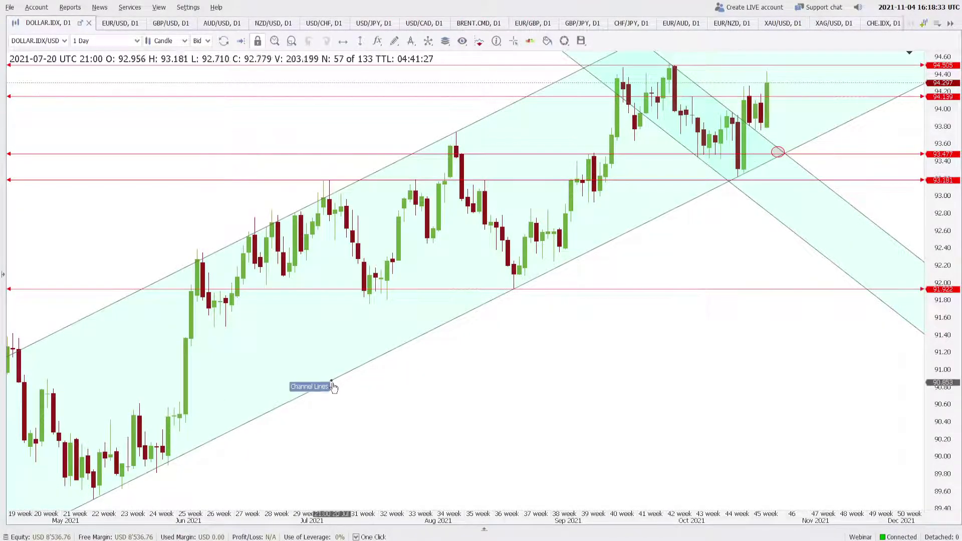
# - Examine the daily dollar index and EUR/USD charts, comparing recent candles with their channels and price levels
pyautogui.hscroll(3, 518, 378)
pyautogui.scroll(3, 519, 378)
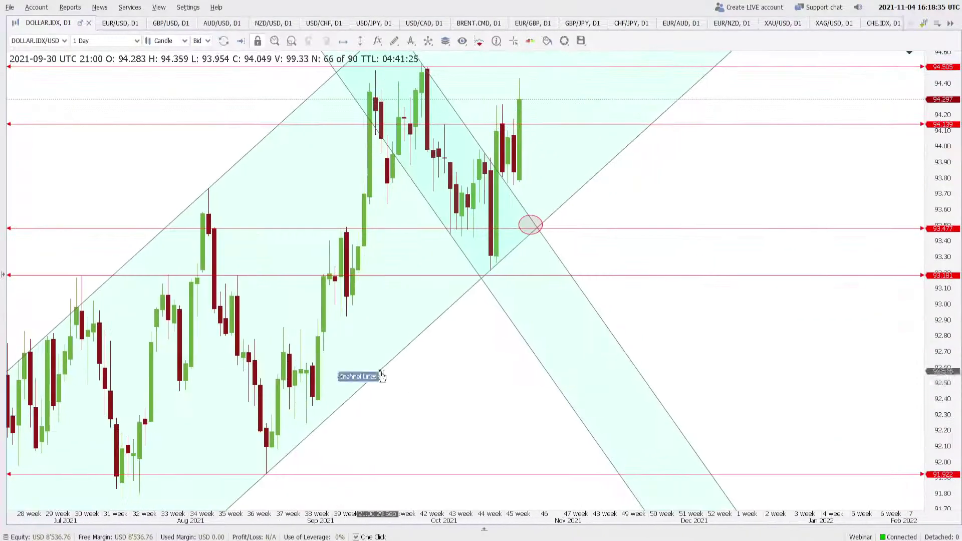
pyautogui.hscroll(2, 547, 281)
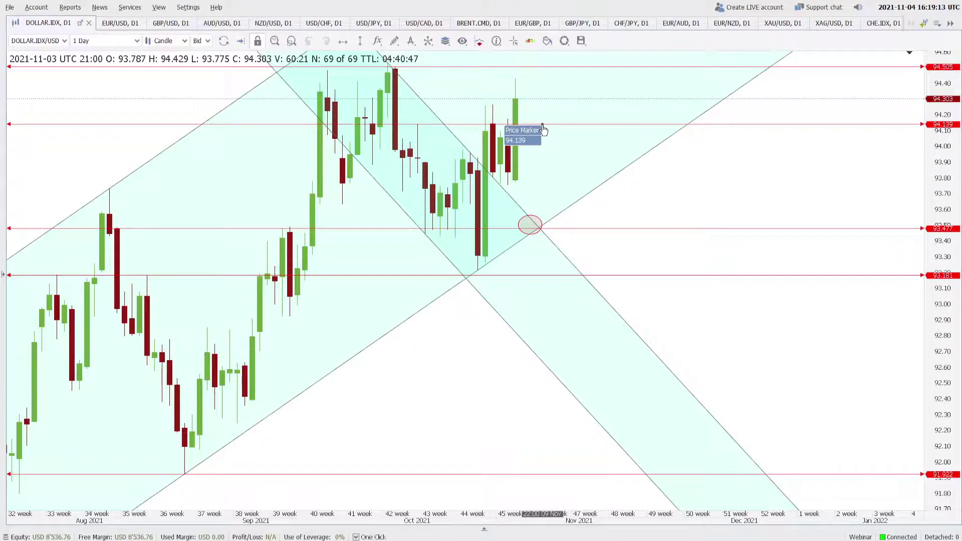
pyautogui.moveTo(941, 148); pyautogui.dragTo(944, 200)
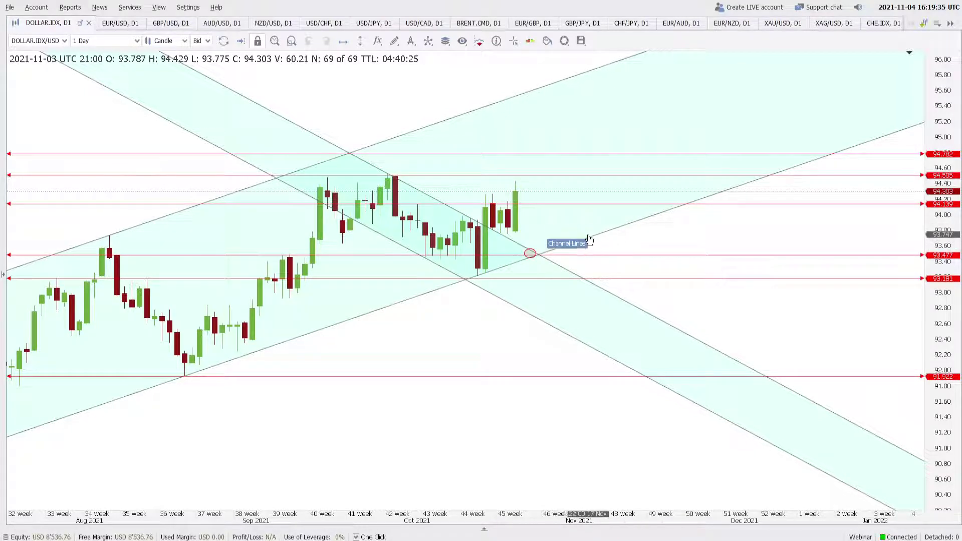
pyautogui.click(119, 23)
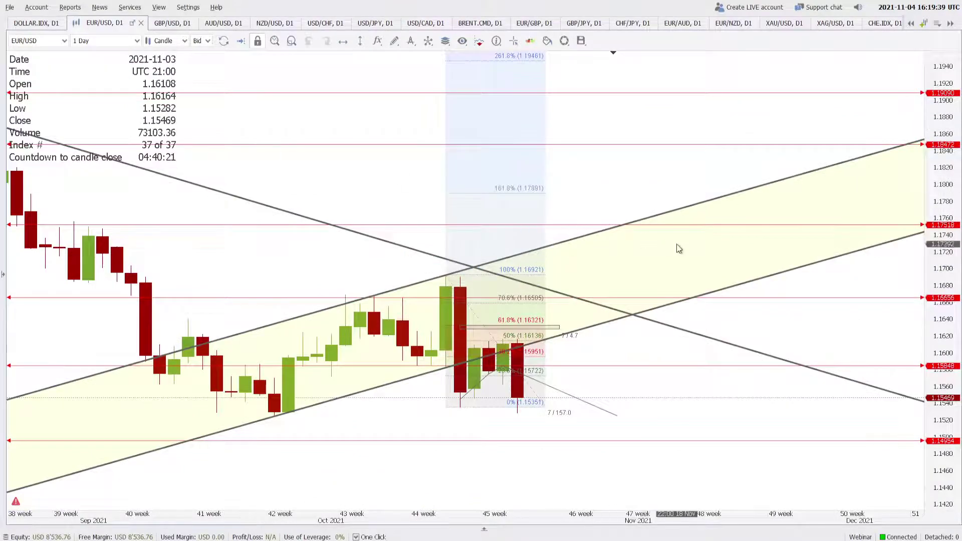
pyautogui.scroll(3, 681, 271)
pyautogui.scroll(-3, 684, 285)
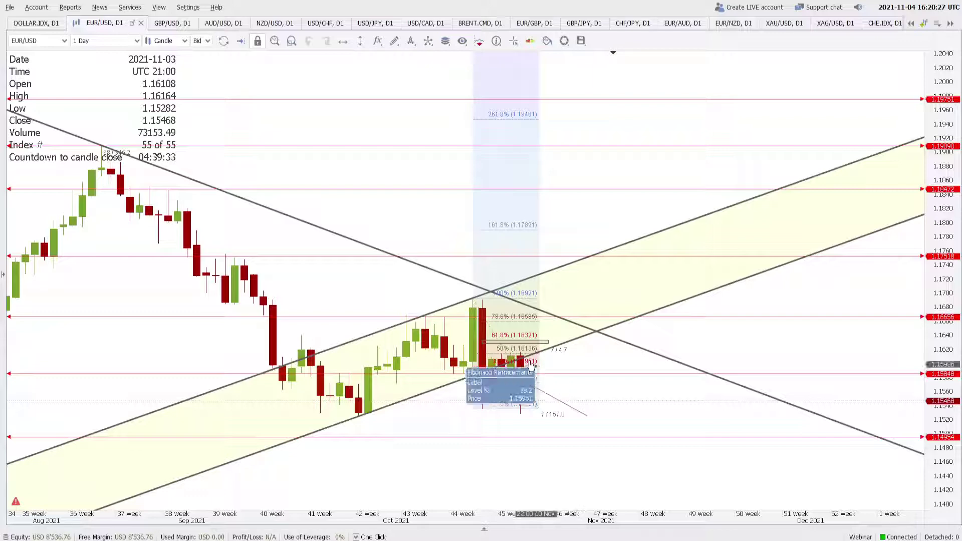
# - On the GBP/USD daily chart, move the lowest horizontal price marker to 1.34153, at the late-September swing low
pyautogui.click(172, 23)
pyautogui.moveTo(642, 199); pyautogui.dragTo(483, 221)
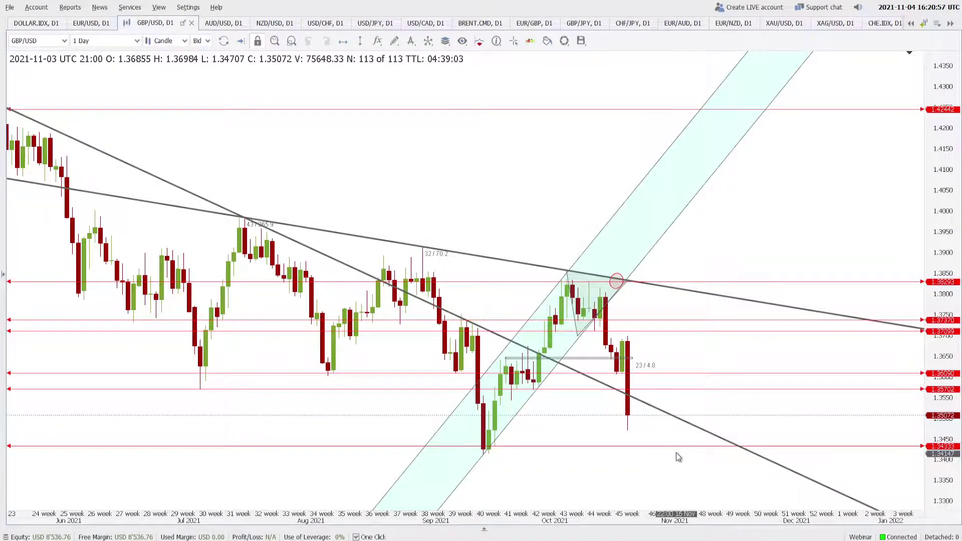
pyautogui.scroll(-3, 656, 420)
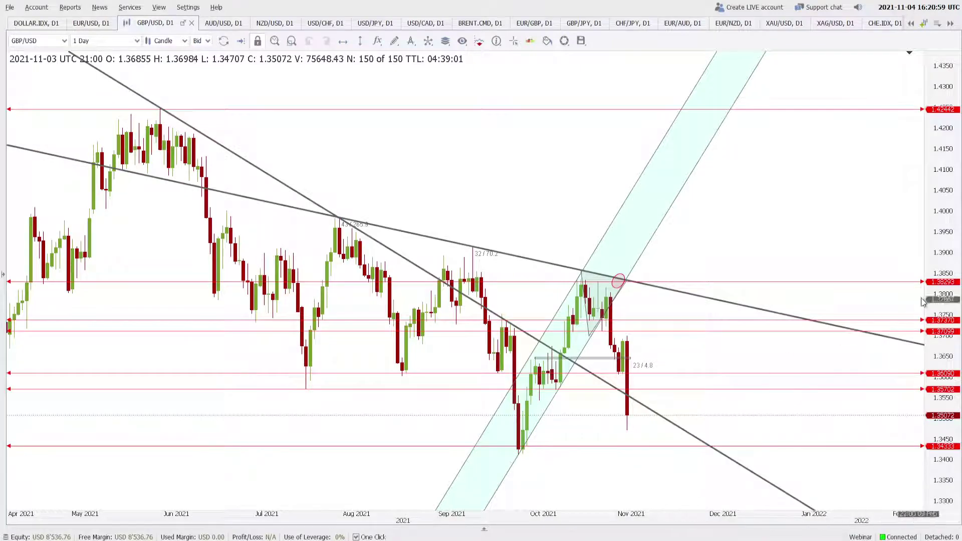
pyautogui.scroll(-3, 621, 368)
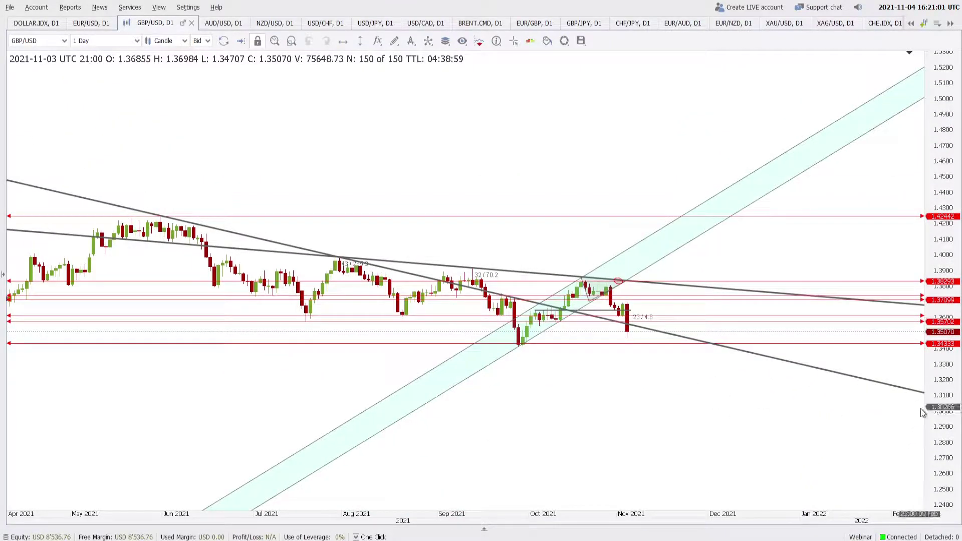
pyautogui.scroll(3, 621, 368)
pyautogui.scroll(3, 673, 474)
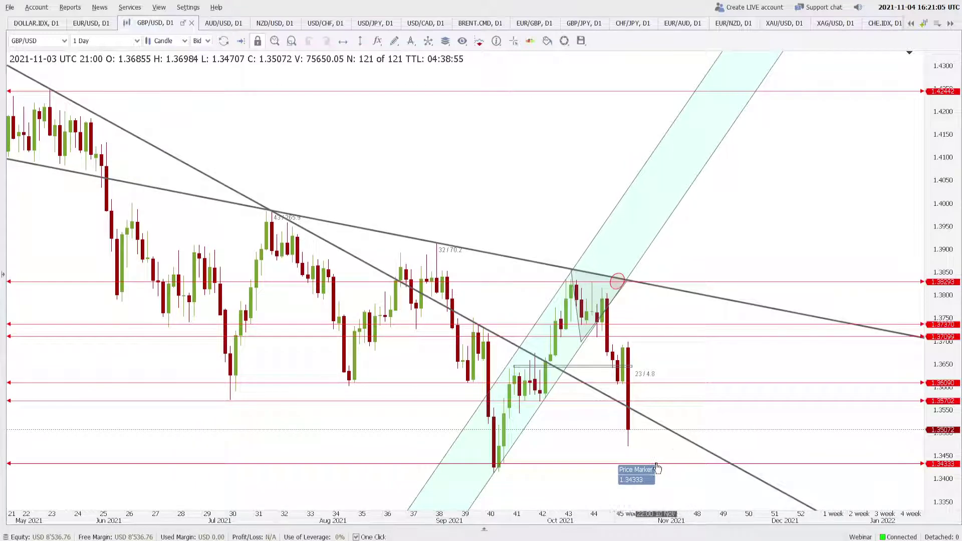
pyautogui.moveTo(583, 466); pyautogui.dragTo(554, 467)
pyautogui.moveTo(471, 465); pyautogui.dragTo(468, 472)
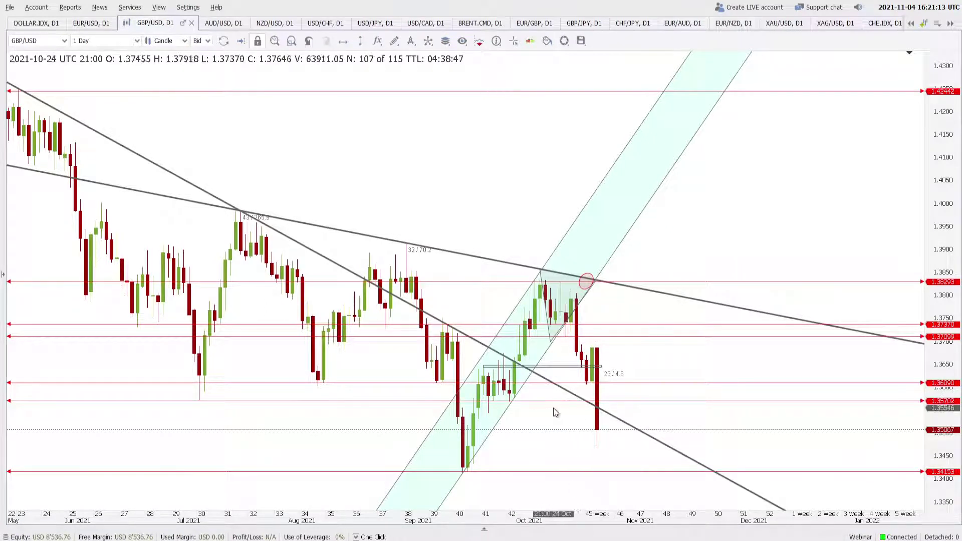
# - Add a horizontal price marker at 0.73781 on the AUD/USD daily chart, below the latest candle
pyautogui.click(220, 24)
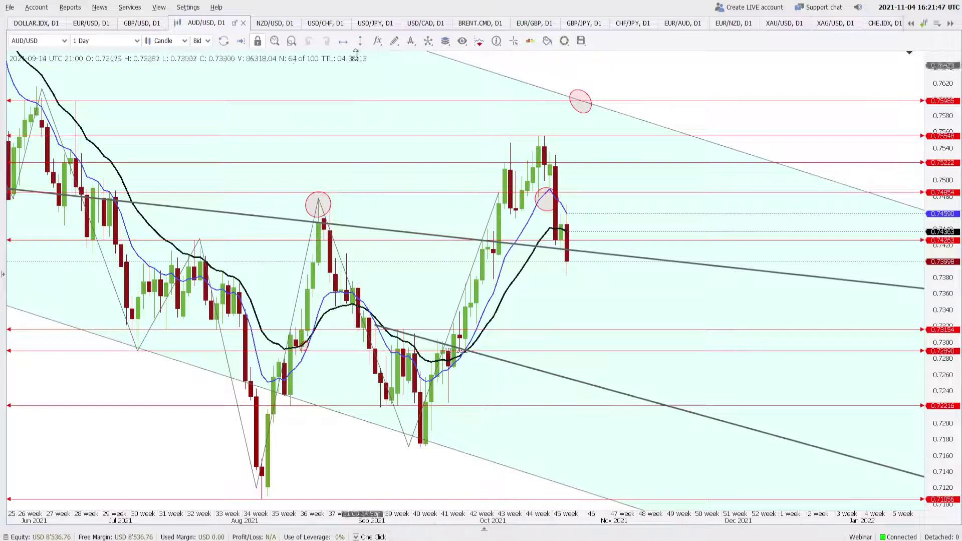
pyautogui.moveTo(480, 240); pyautogui.dragTo(479, 278)
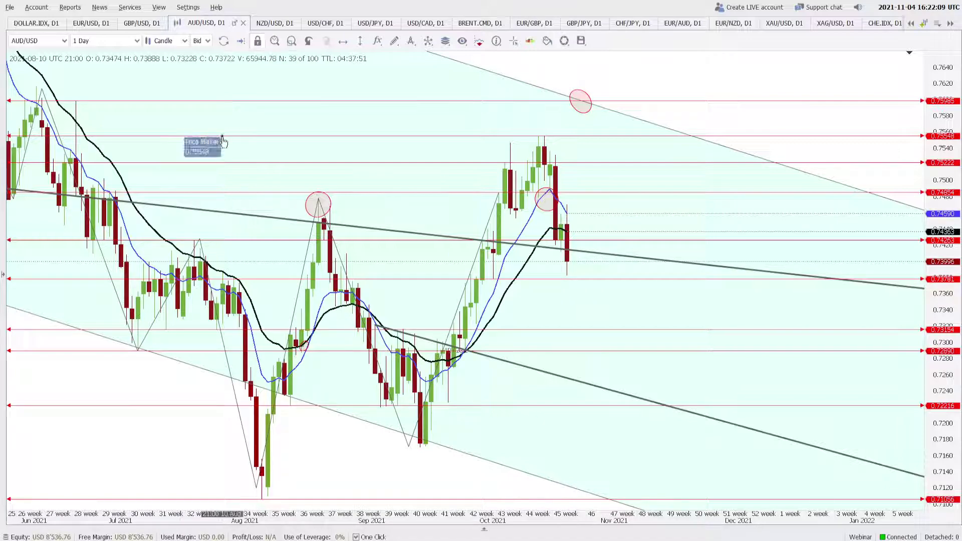
# - Examine the NZD/USD daily chart, both the long-term channels and the recent price action near the markers
pyautogui.hotkey('ctrl', 'Tab')
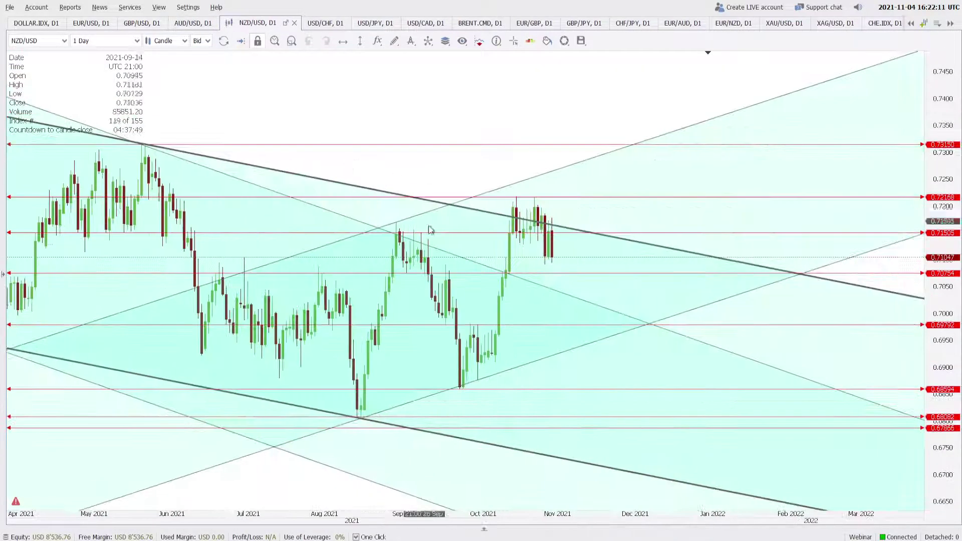
pyautogui.scroll(2, 563, 299)
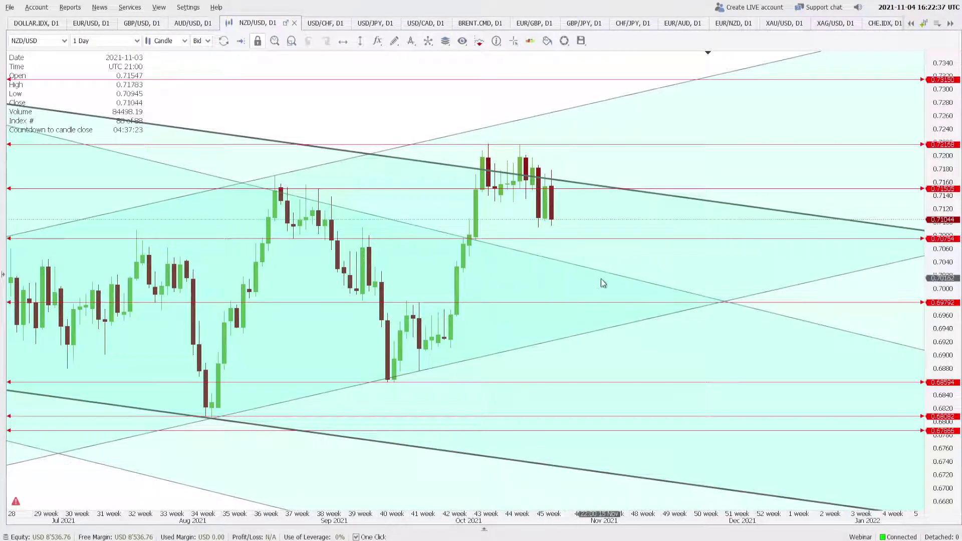
pyautogui.scroll(-5, 376, 254)
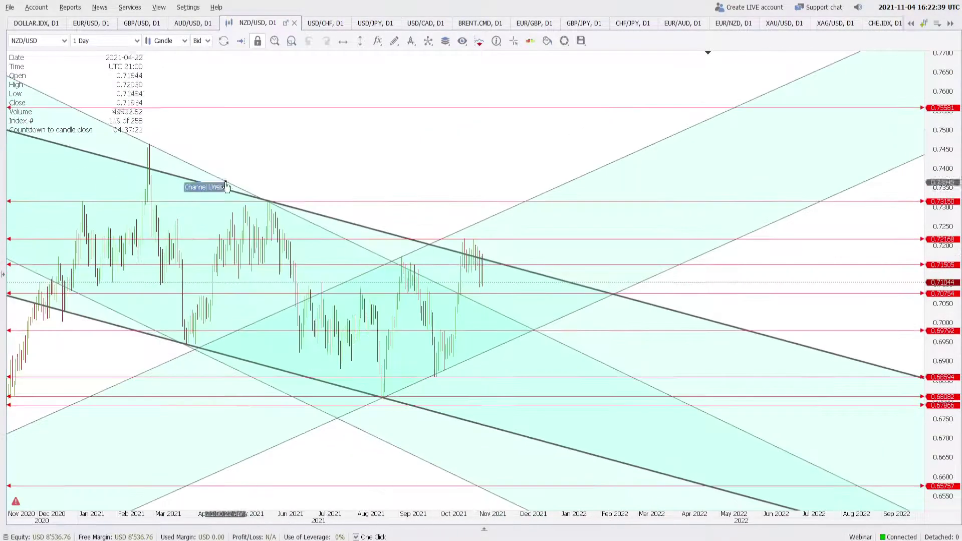
pyautogui.scroll(4, 533, 335)
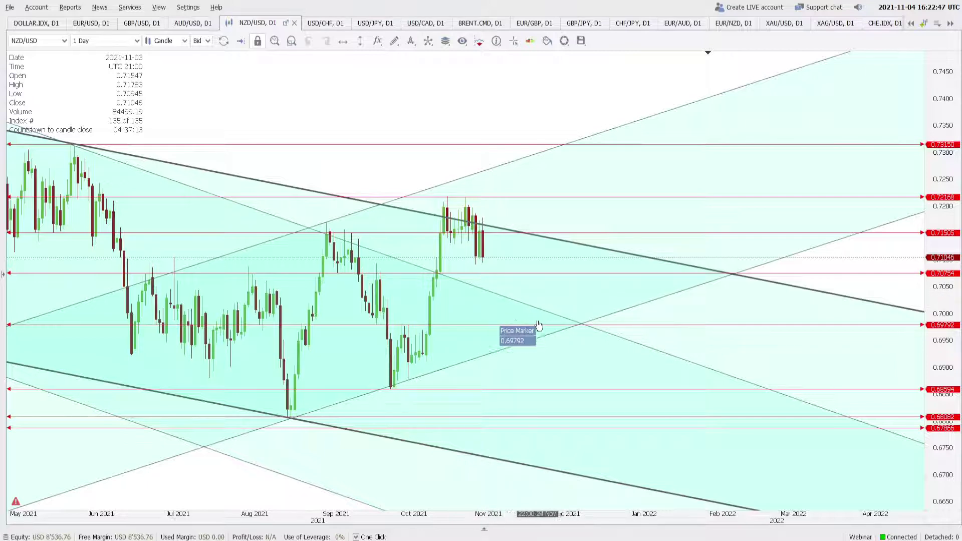
pyautogui.scroll(-1, 489, 299)
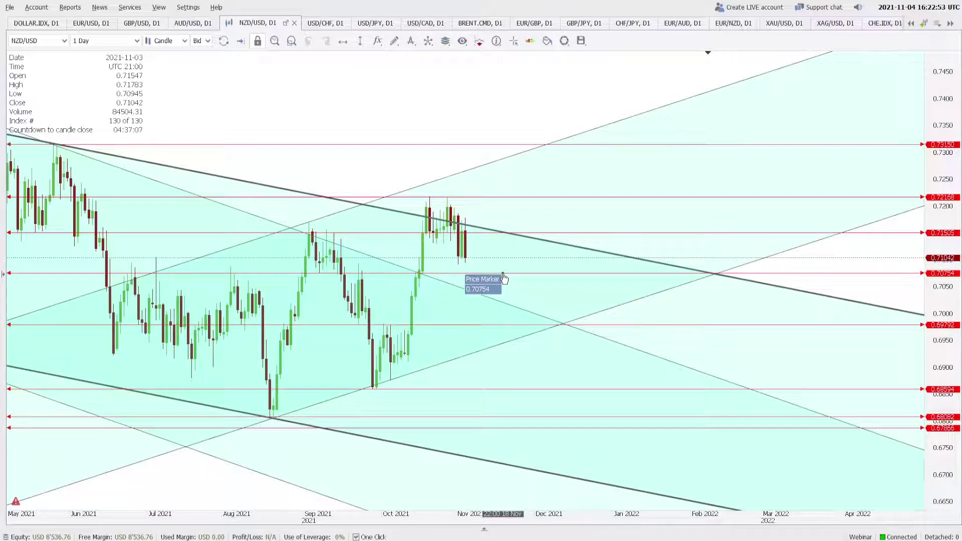
# - On the USD/CHF daily chart, move the price marker just below the latest candles to 0.90852, at the recent swing low
pyautogui.click(316, 26)
pyautogui.moveTo(612, 154); pyautogui.dragTo(350, 161)
pyautogui.moveTo(715, 258)
pyautogui.mouseDown()
pyautogui.moveTo(622, 256)
pyautogui.moveTo(603, 339)
pyautogui.mouseUp()
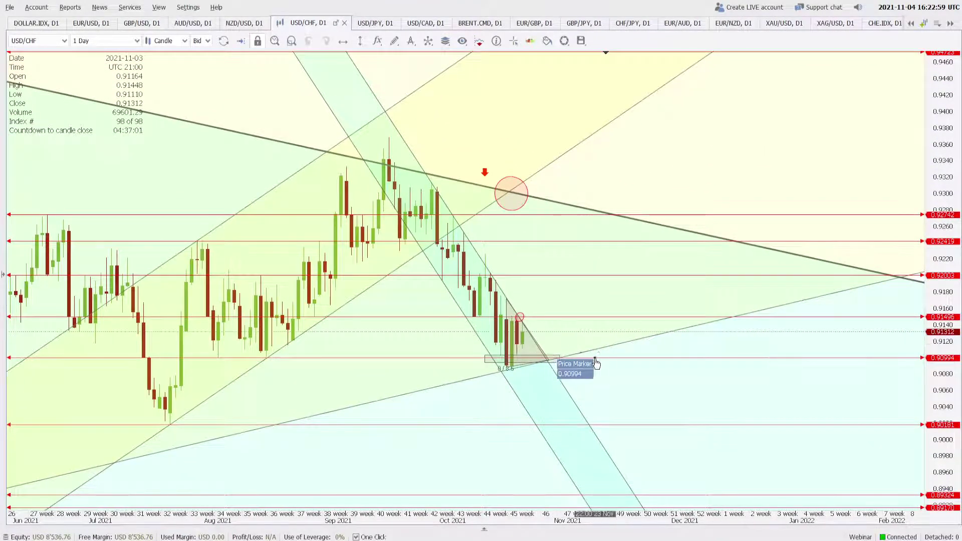
pyautogui.scroll(-5, 604, 346)
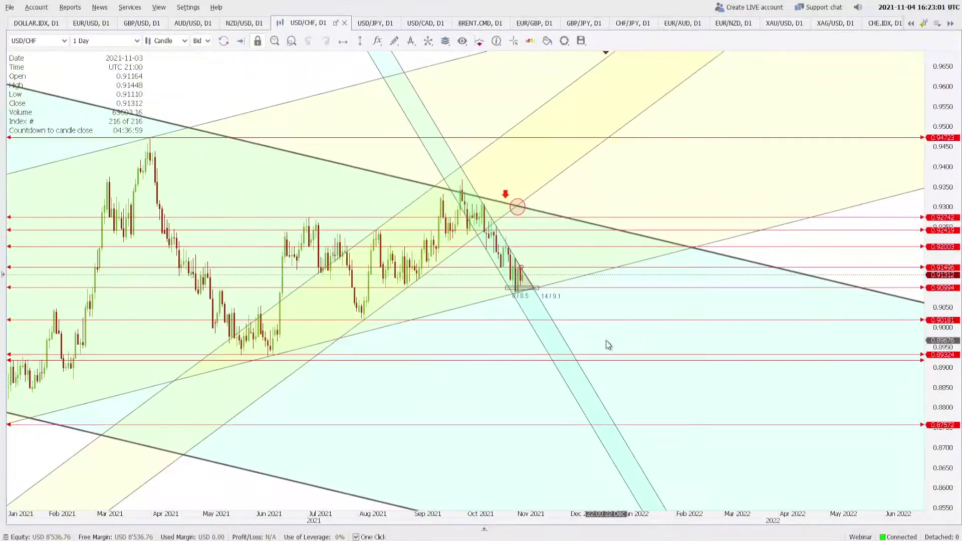
pyautogui.scroll(-5, 605, 344)
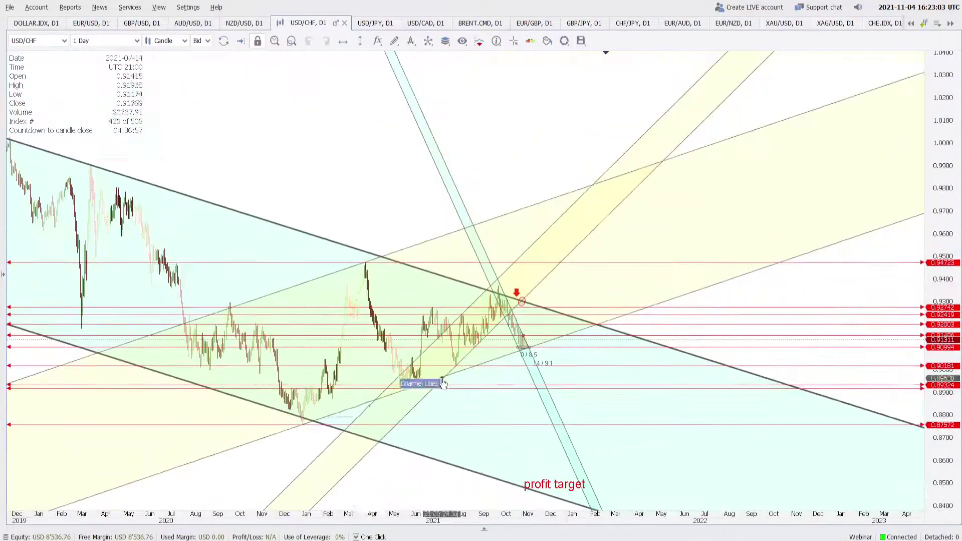
pyautogui.scroll(5, 576, 351)
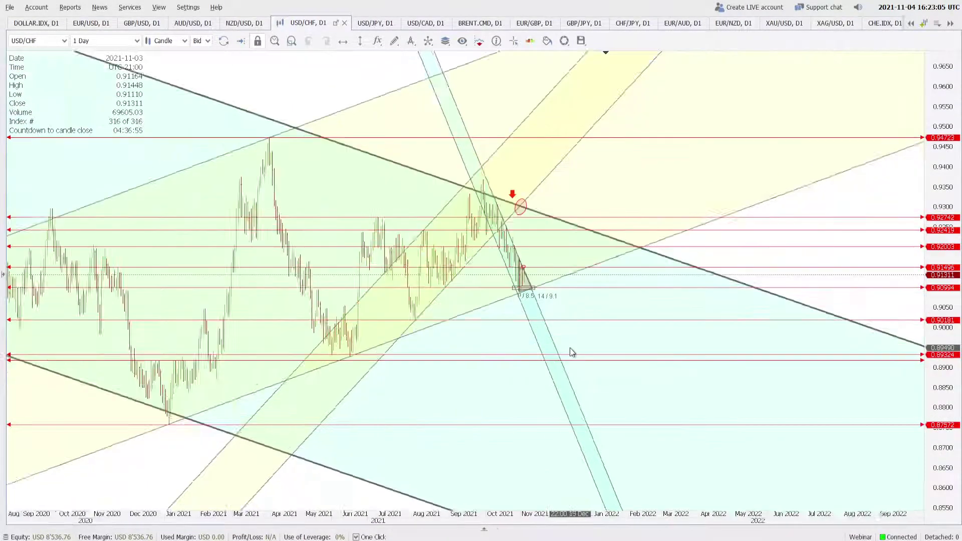
pyautogui.scroll(5, 571, 352)
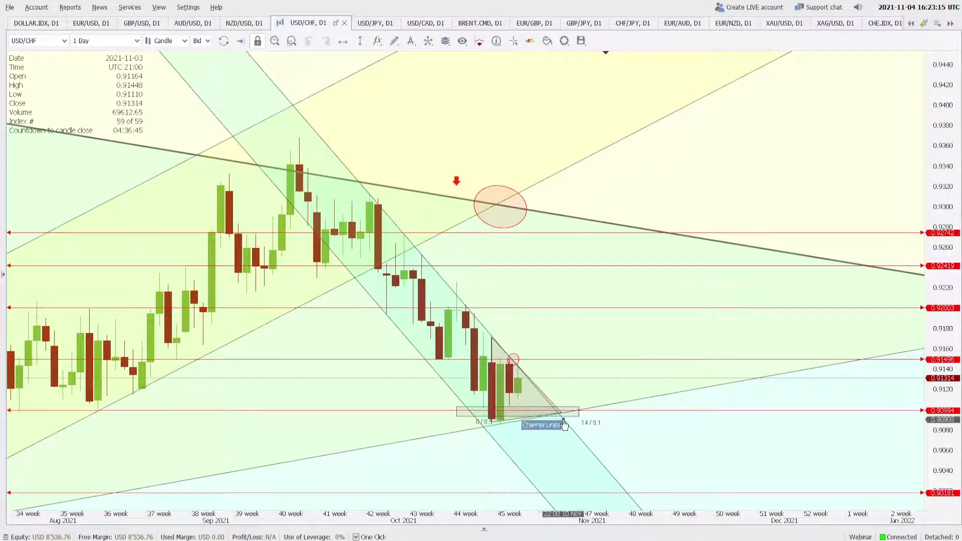
pyautogui.moveTo(447, 412)
pyautogui.mouseDown()
pyautogui.moveTo(506, 437)
pyautogui.moveTo(515, 426)
pyautogui.mouseUp()
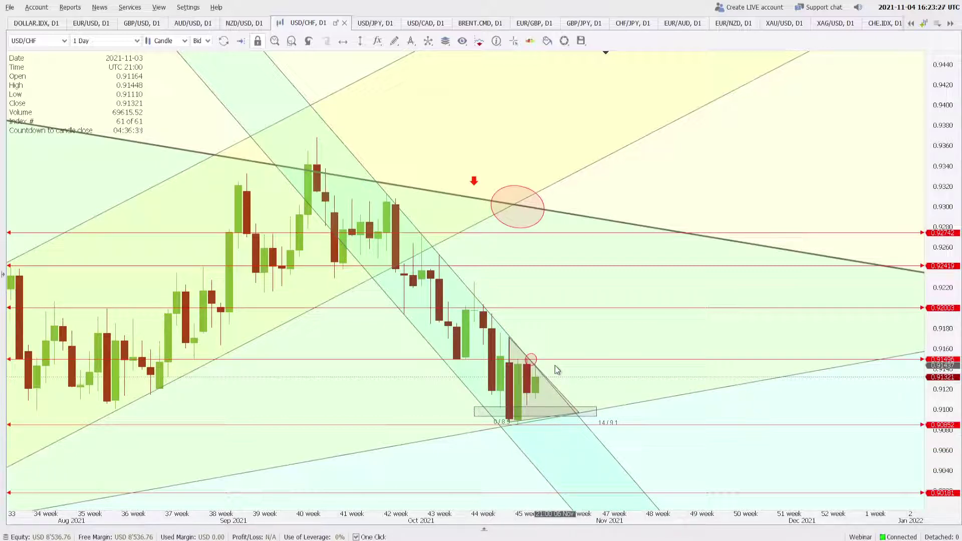
# - Move the two USD/CHF price markers directly above the current price to 0.91506 and 0.92034
pyautogui.moveTo(531, 359); pyautogui.dragTo(527, 359)
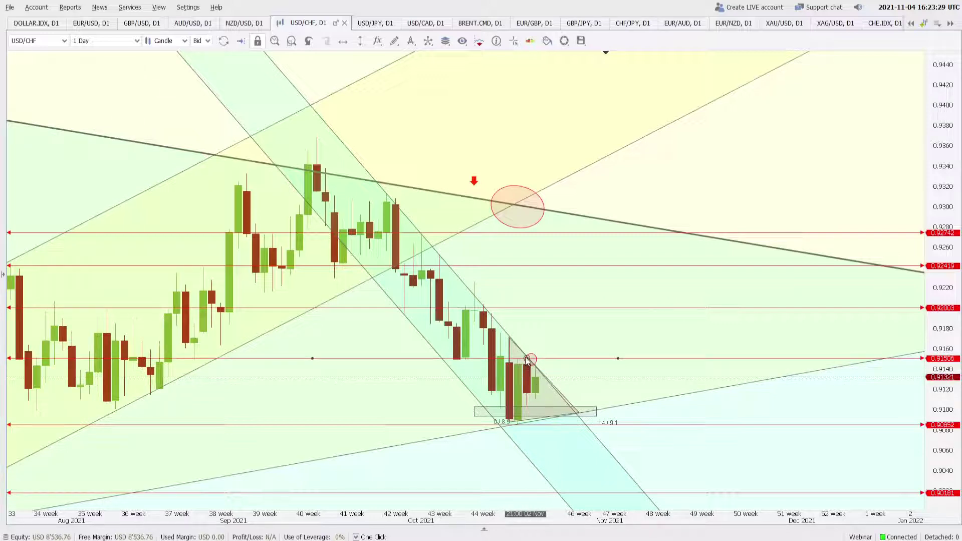
pyautogui.click(566, 332)
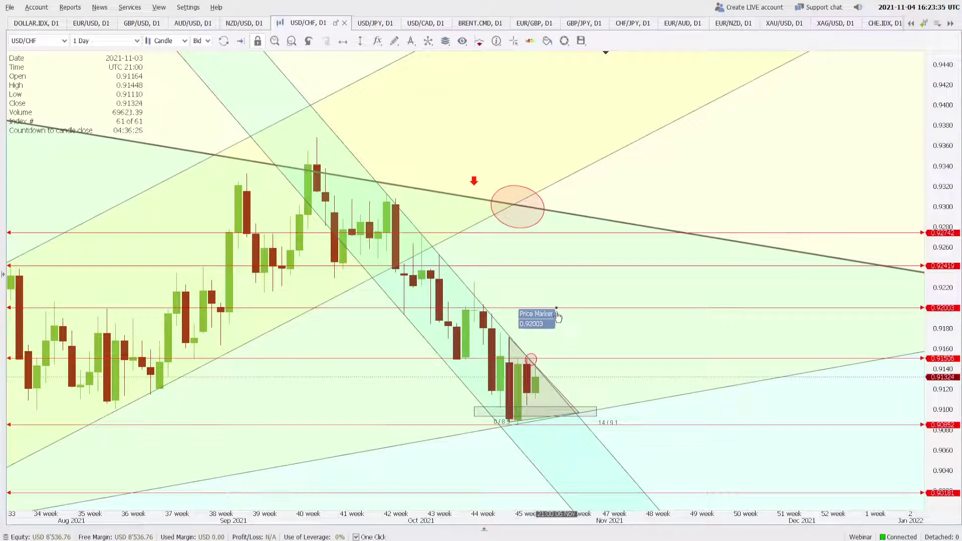
pyautogui.moveTo(483, 308); pyautogui.dragTo(483, 304)
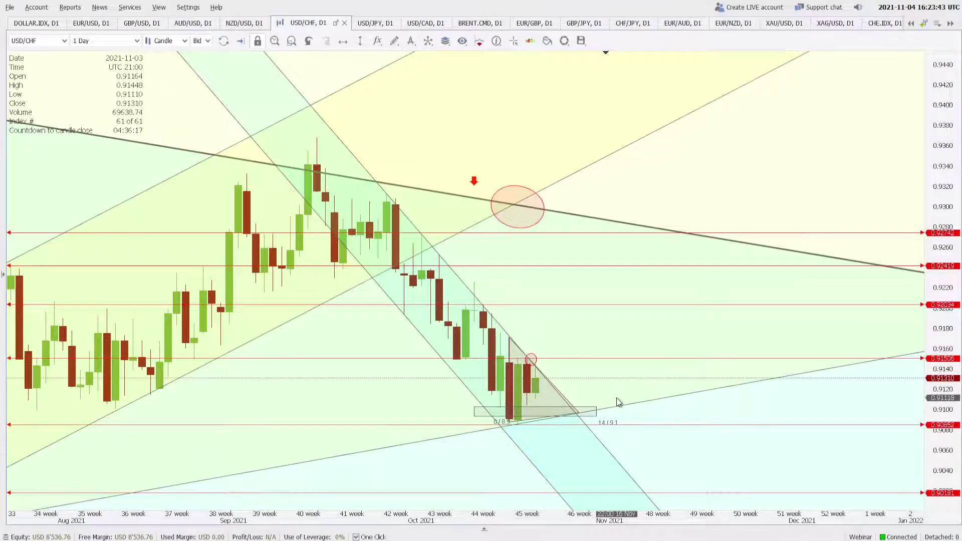
pyautogui.scroll(-2, 617, 400)
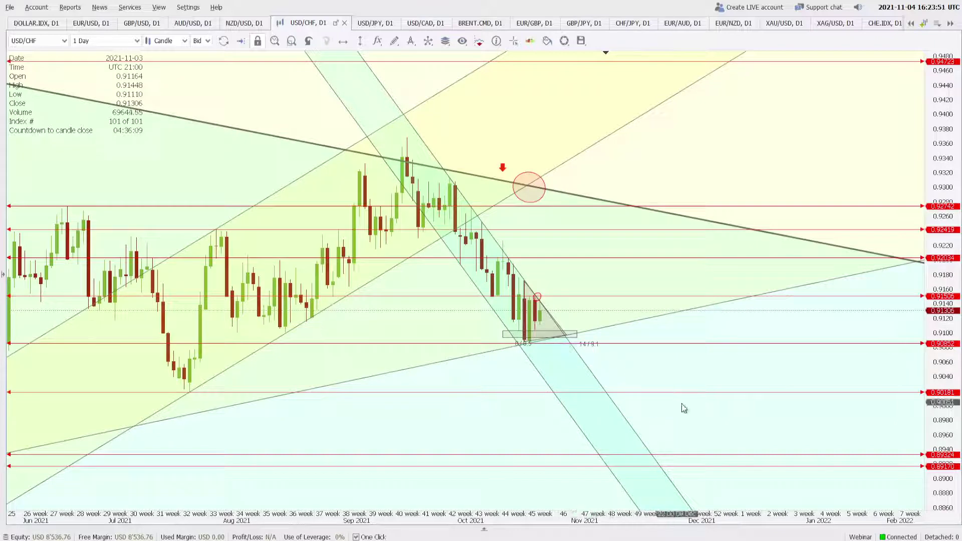
# - Draw a descending channel on the USD/JPY daily chart through the October high and the latest candle's high, with its lower line at the late-October low
pyautogui.click(371, 24)
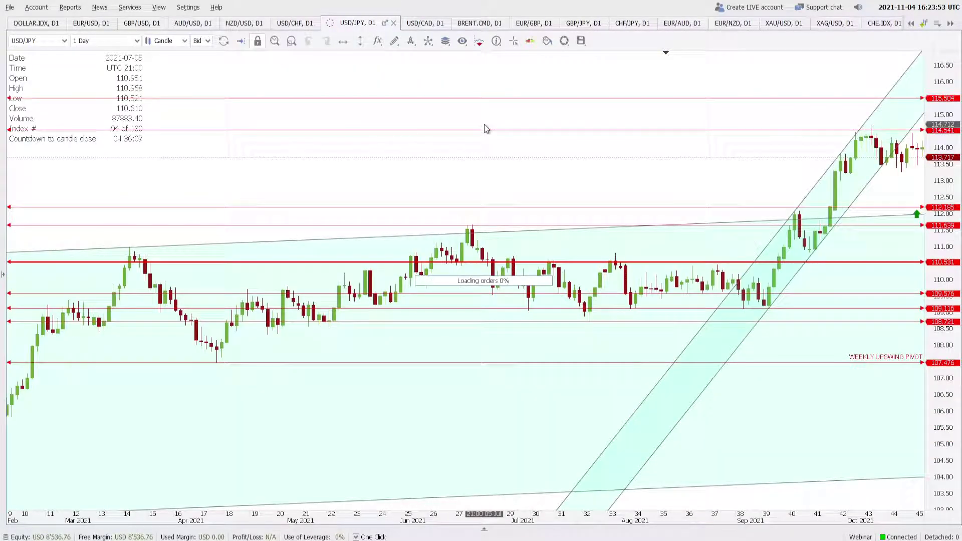
pyautogui.moveTo(736, 183); pyautogui.dragTo(367, 182)
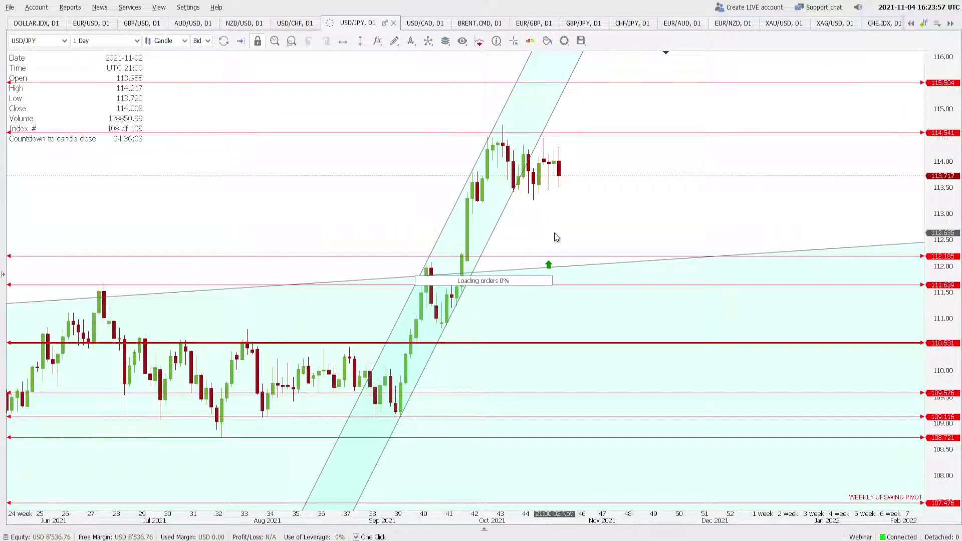
pyautogui.click(394, 45)
pyautogui.click(423, 103)
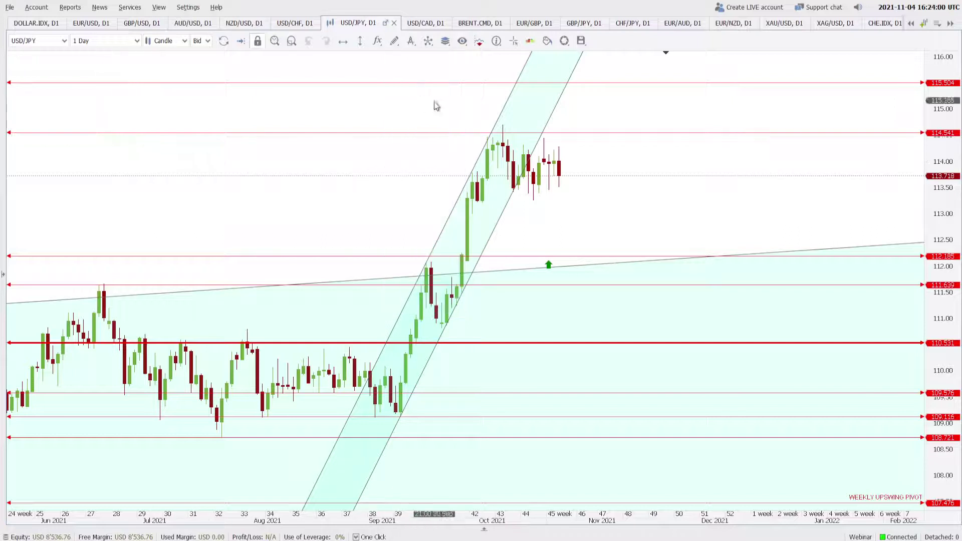
pyautogui.click(503, 125)
pyautogui.click(559, 147)
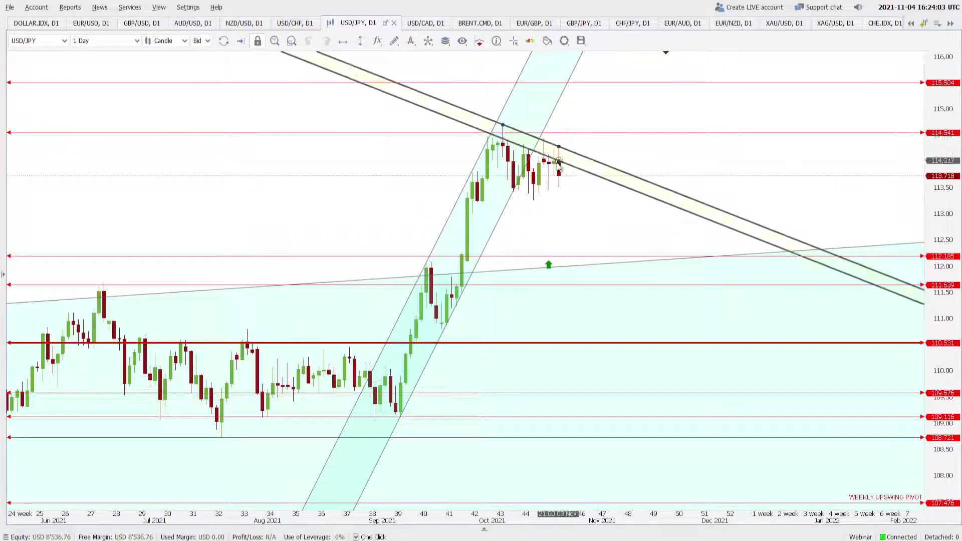
pyautogui.click(532, 199)
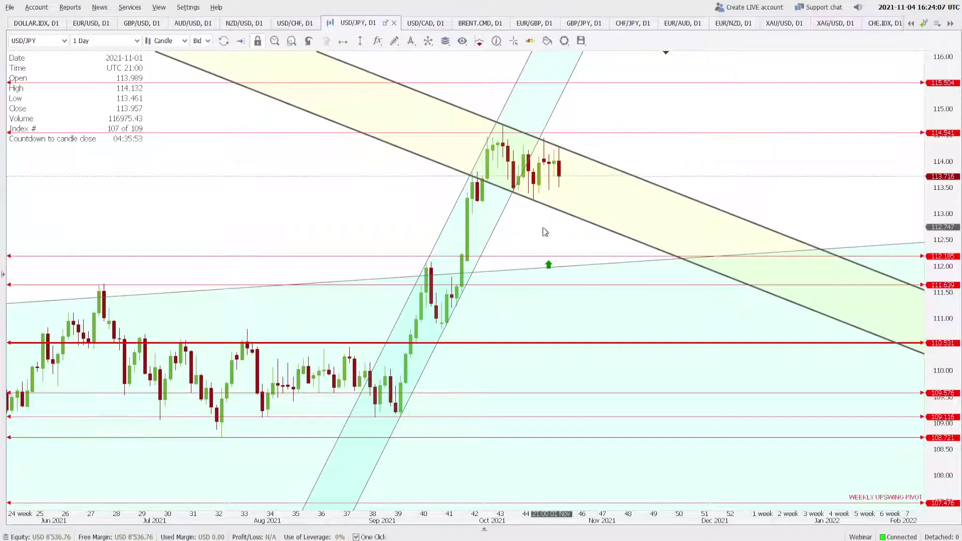
# - Switch the USD/JPY chart to the 4-hour timeframe with the latest candles and the new channel in view
pyautogui.scroll(-3, 543, 230)
pyautogui.click(116, 42)
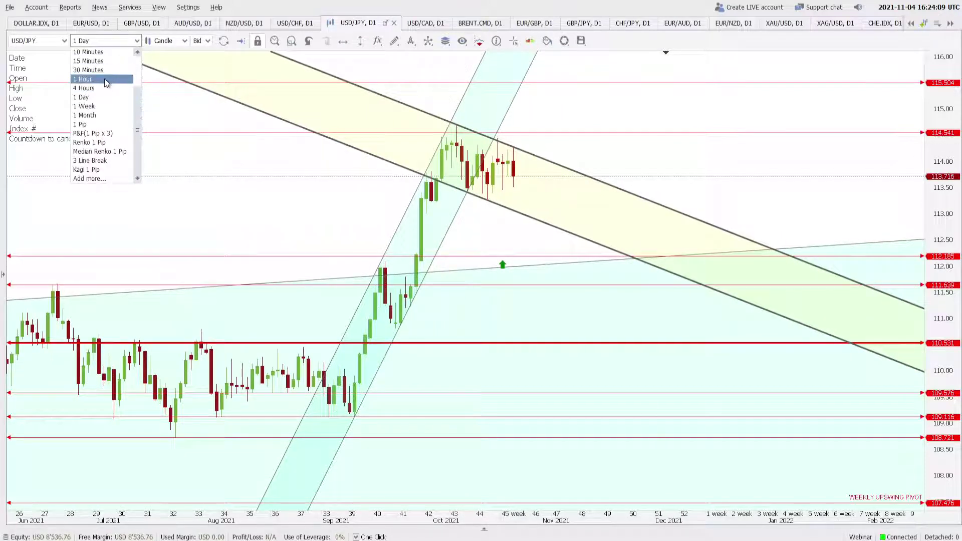
pyautogui.click(84, 88)
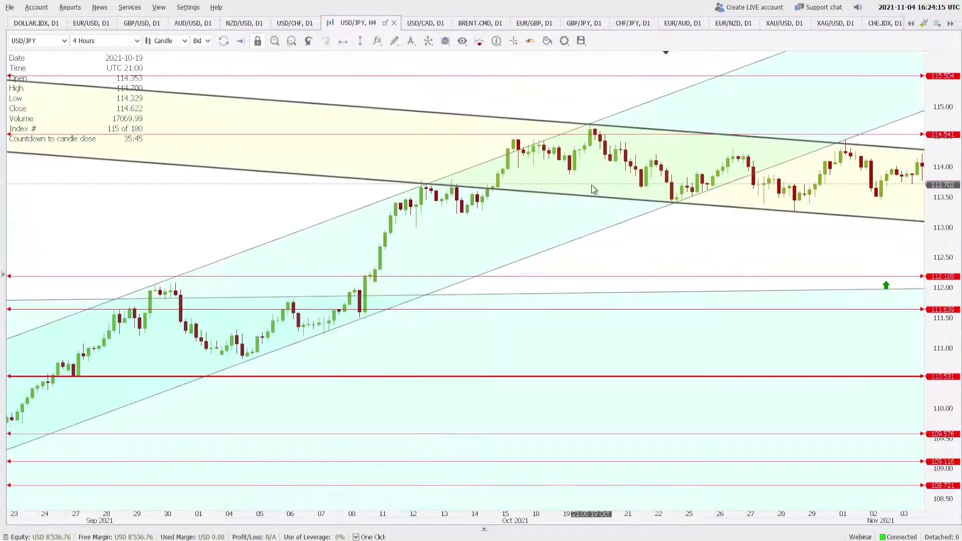
pyautogui.scroll(-3, 730, 242)
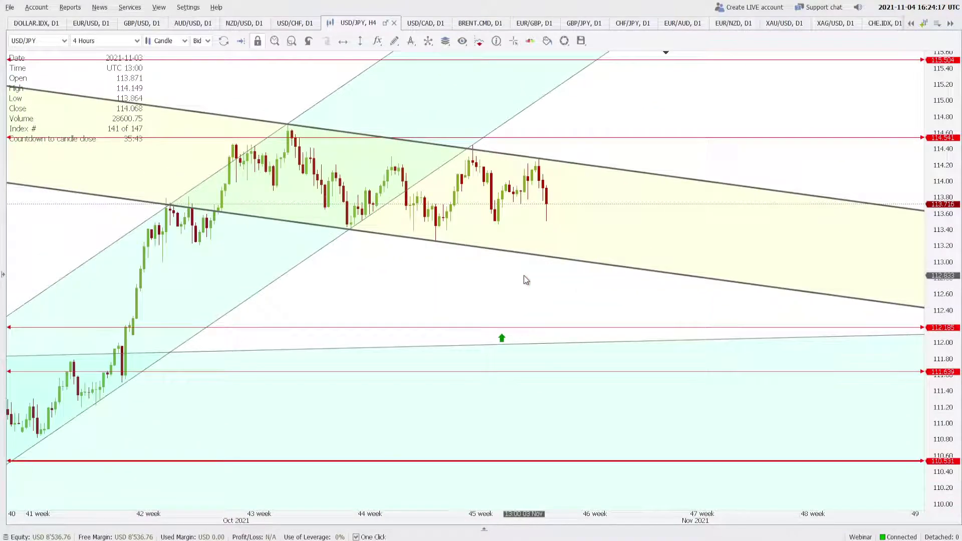
# - On the USD/JPY 4-hour chart, move the price marker just above the latest candles up to 114.700, at the October high
pyautogui.scroll(-1, 526, 279)
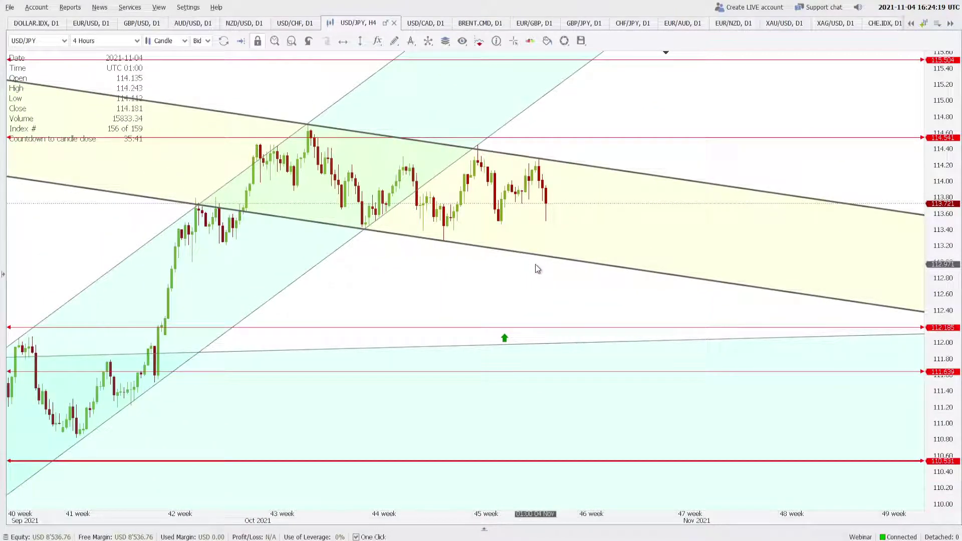
pyautogui.scroll(-3, 536, 269)
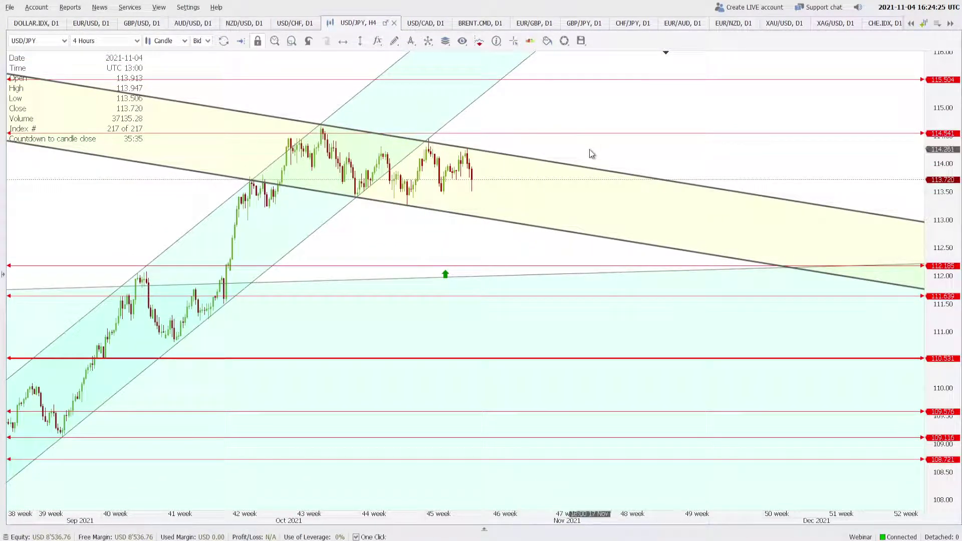
pyautogui.moveTo(465, 133); pyautogui.dragTo(315, 125)
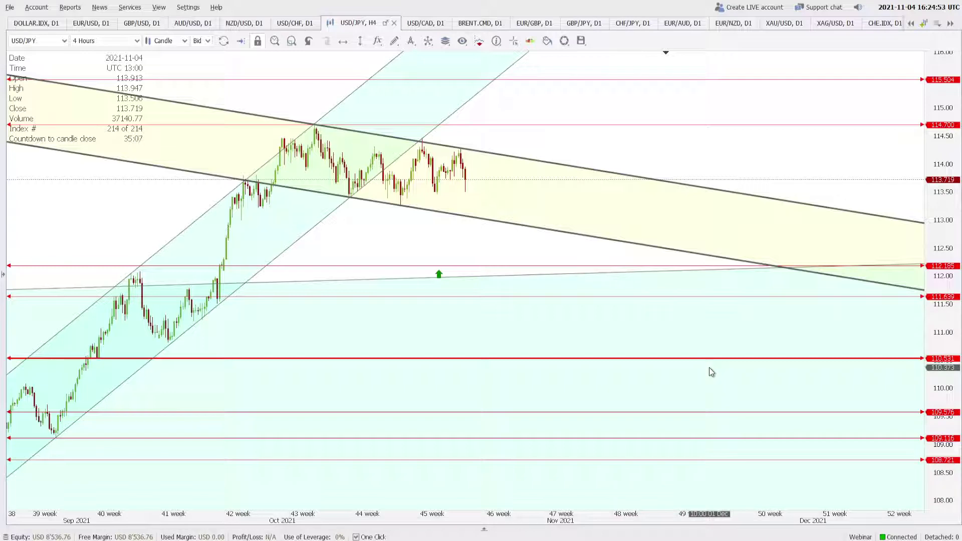
pyautogui.scroll(5, 431, 258)
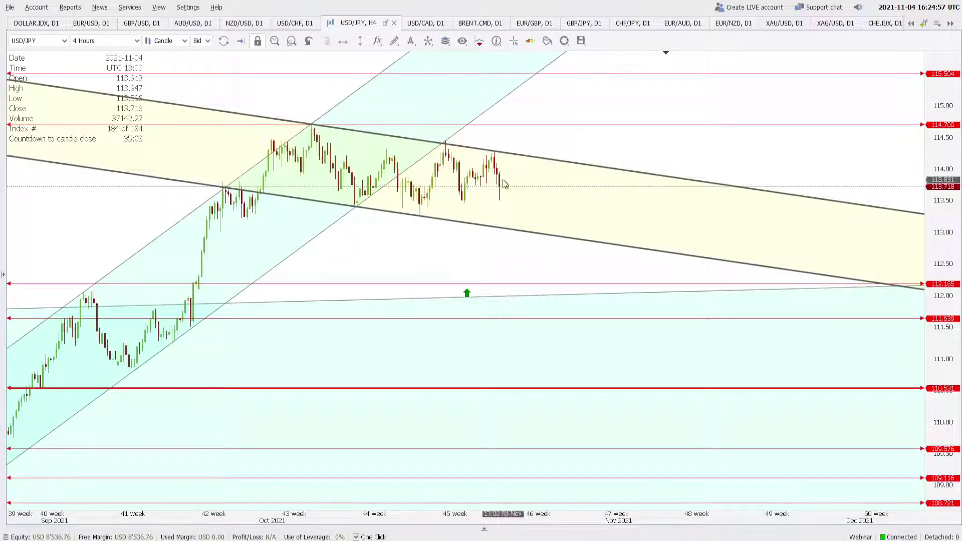
pyautogui.scroll(1, 526, 264)
pyautogui.scroll(1, 419, 255)
pyautogui.scroll(-1, 470, 170)
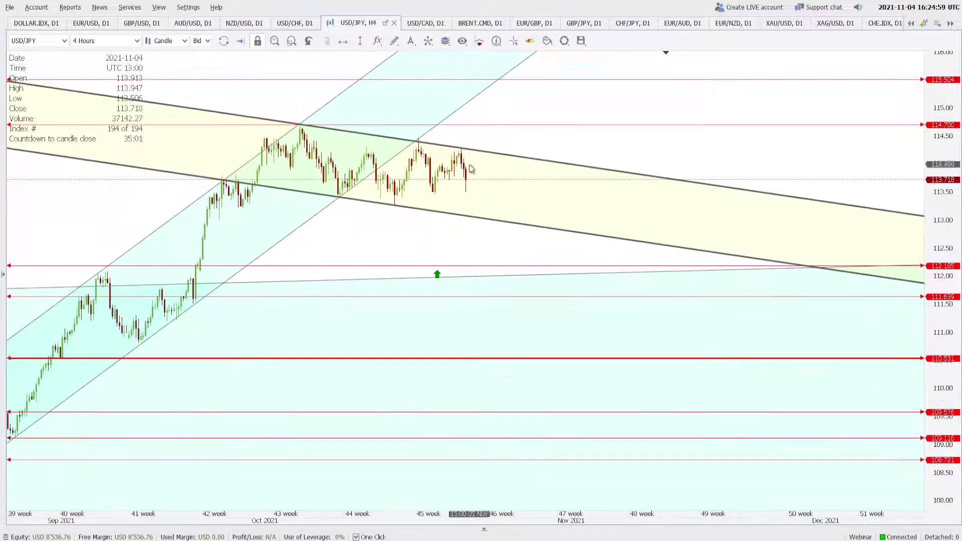
pyautogui.scroll(1, 514, 151)
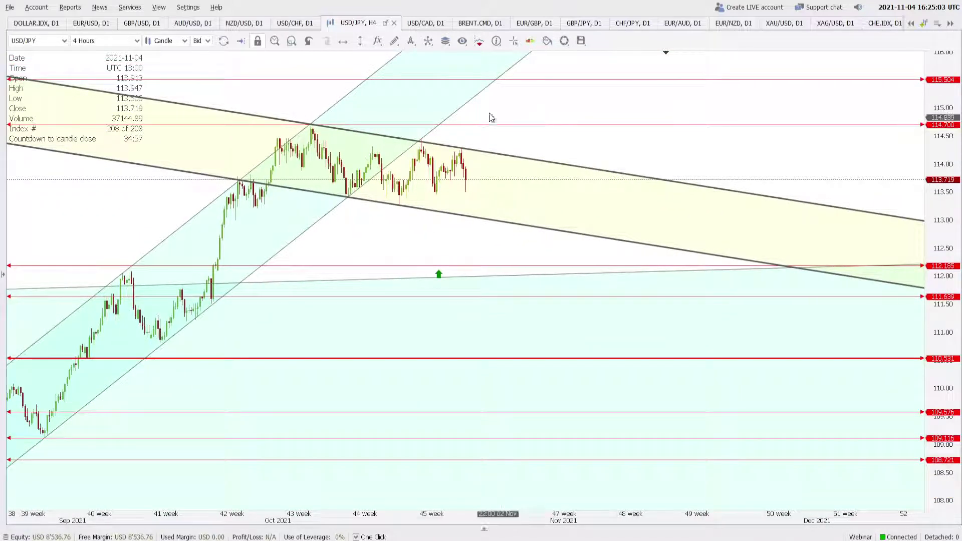
# - Open the USD/CAD chart and switch it to the 4-hour timeframe
pyautogui.click(423, 24)
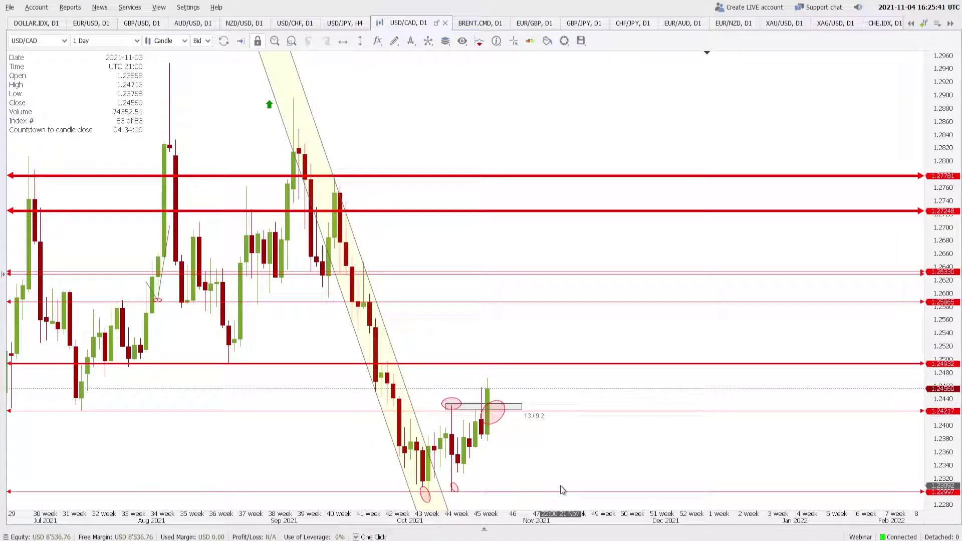
pyautogui.click(105, 41)
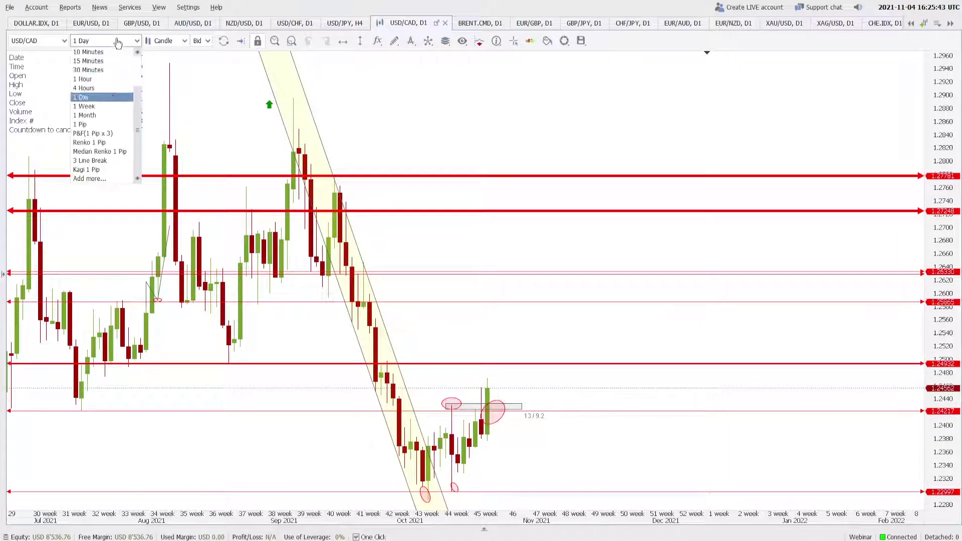
pyautogui.click(95, 86)
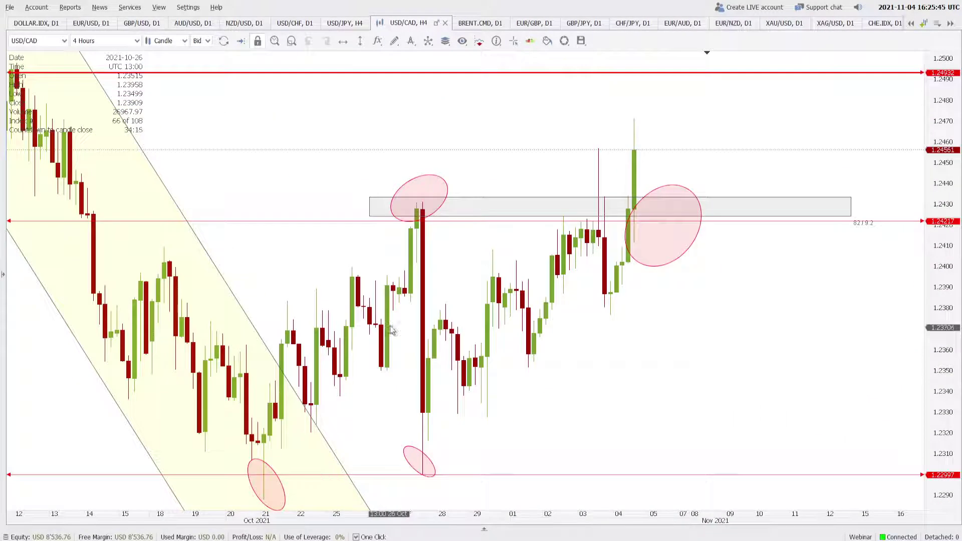
# - Draw an ascending channel on the USD/CAD 4-hour chart through the 27 and 29 October lows, with its upper line at the 29 October high
pyautogui.click(394, 42)
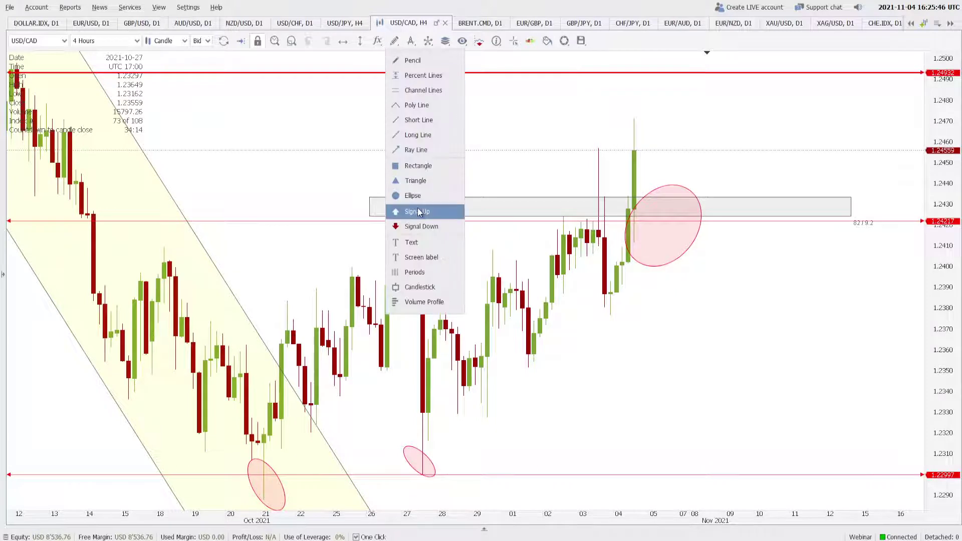
pyautogui.click(416, 83)
pyautogui.moveTo(424, 474); pyautogui.dragTo(487, 418)
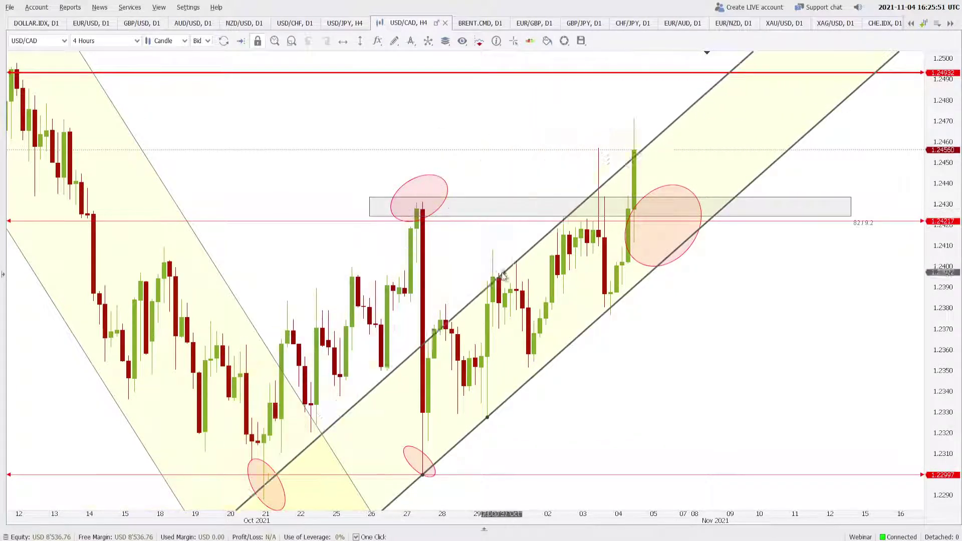
pyautogui.click(493, 250)
pyautogui.scroll(-3, 669, 359)
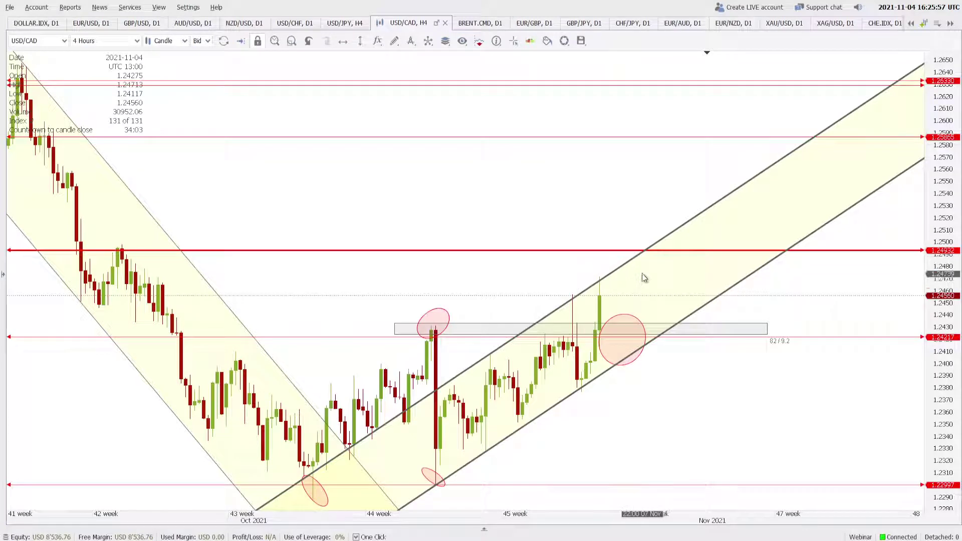
pyautogui.scroll(-3, 836, 316)
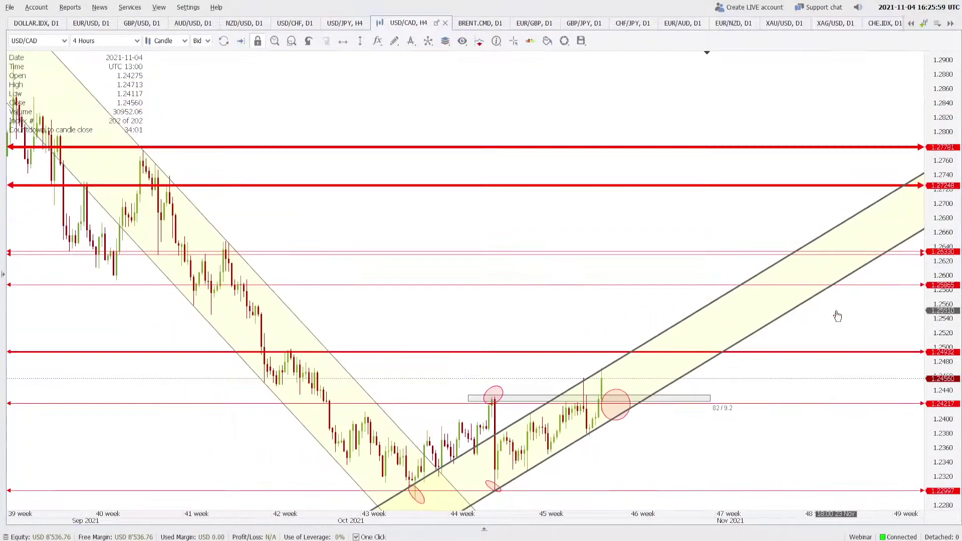
# - Shrink the red ellipse beside the latest USD/CAD candle and move it to where the new channel's upper line meets the 1.24932 level
pyautogui.scroll(4, 761, 404)
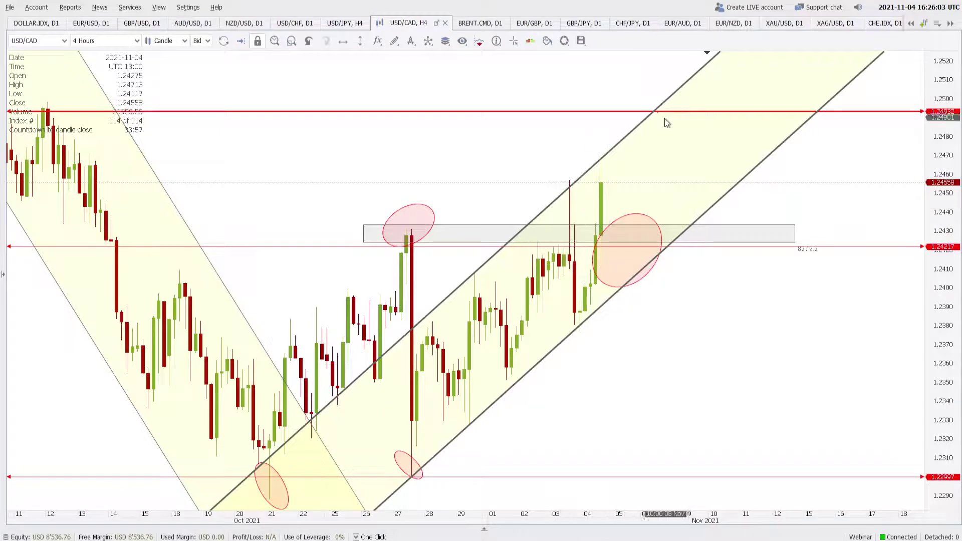
pyautogui.click(629, 236)
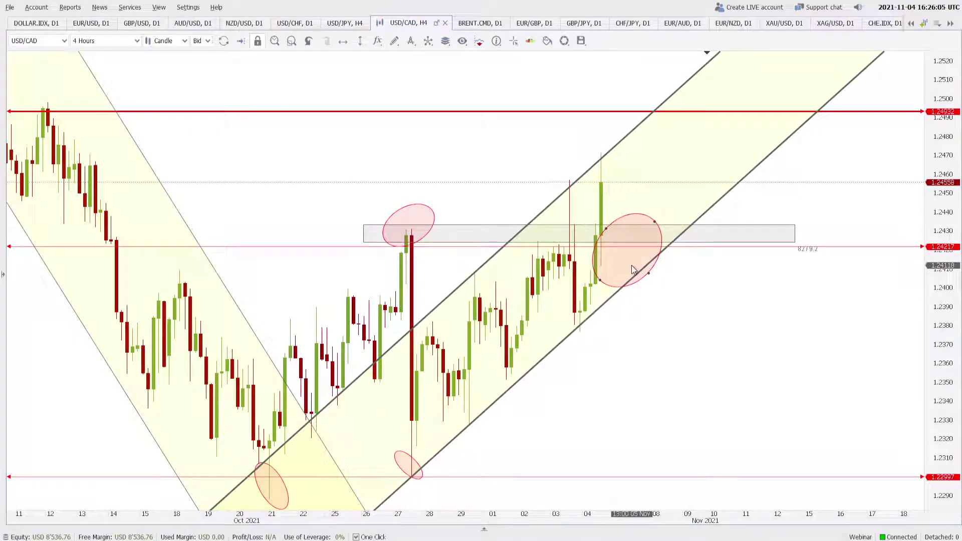
pyautogui.moveTo(630, 219); pyautogui.dragTo(664, 112)
pyautogui.moveTo(604, 153); pyautogui.dragTo(629, 154)
pyautogui.scroll(2, 642, 145)
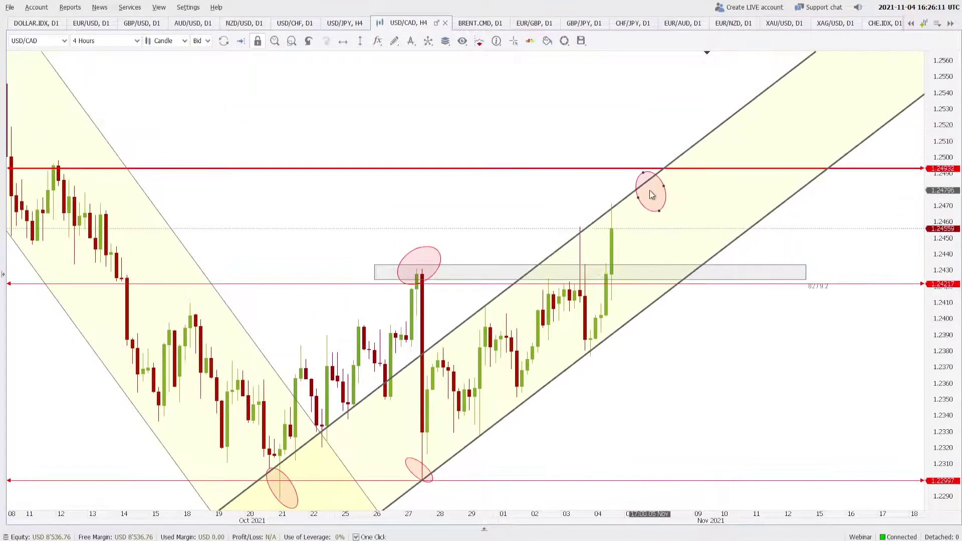
pyautogui.moveTo(652, 184); pyautogui.dragTo(657, 163)
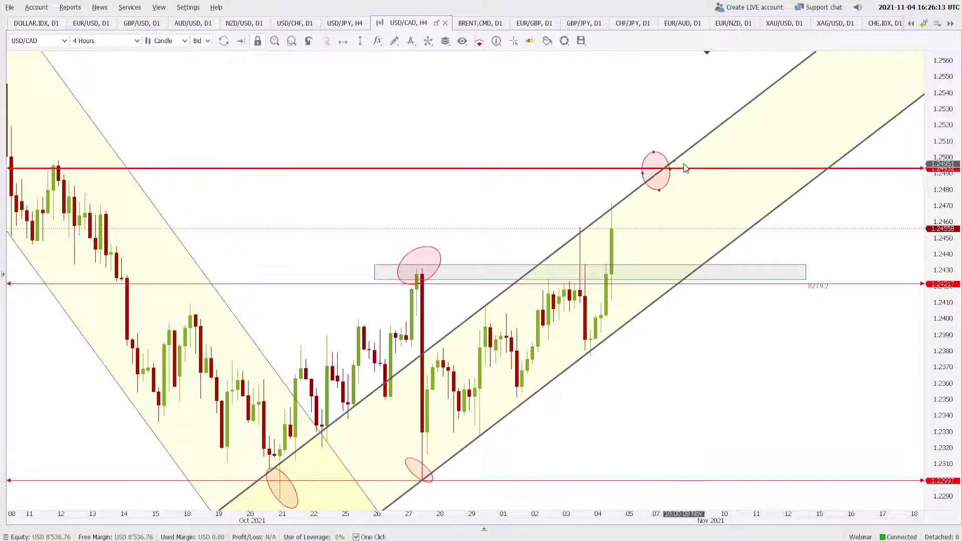
pyautogui.click(691, 236)
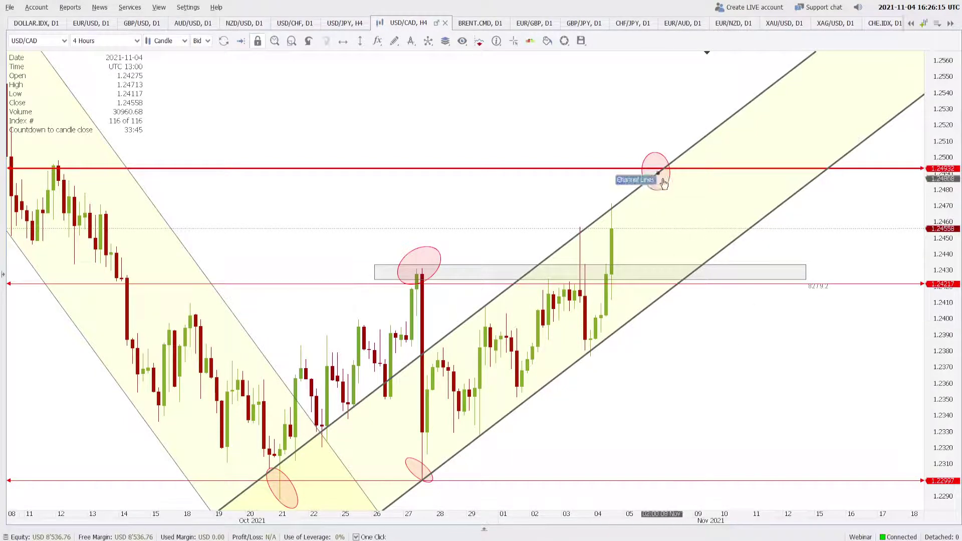
pyautogui.scroll(-2, 665, 386)
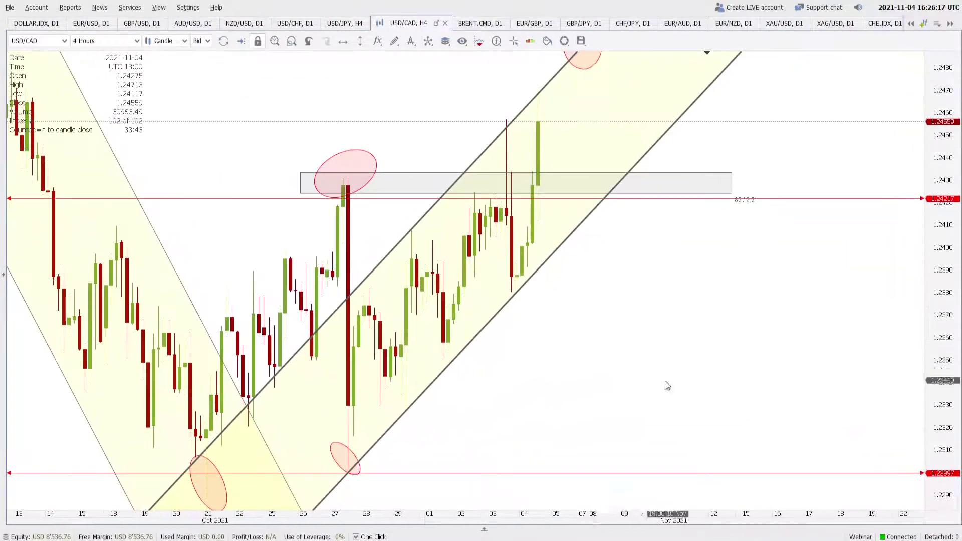
pyautogui.click(91, 23)
pyautogui.click(93, 43)
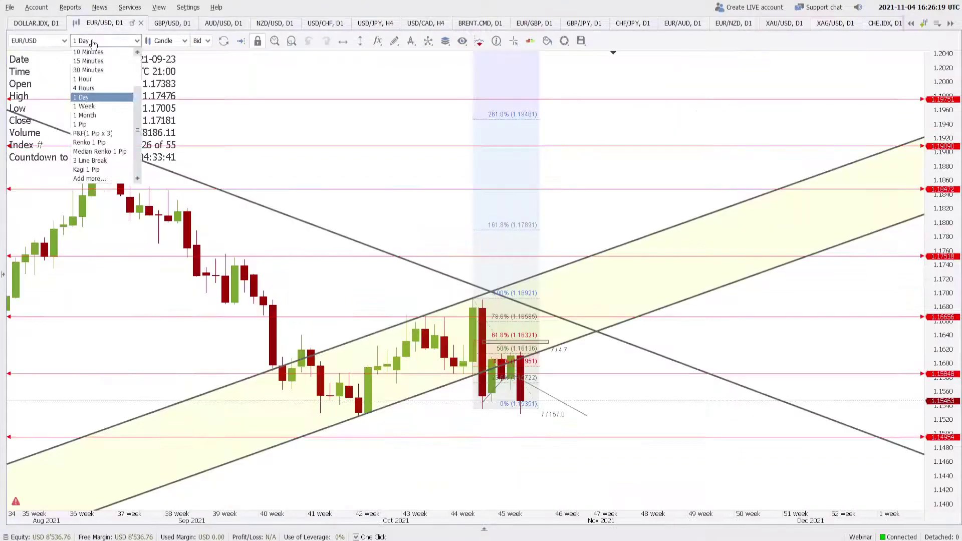
pyautogui.click(441, 23)
# - Switch the USD/CAD chart back to the daily timeframe with the new channel and earlier price history in view
pyautogui.click(105, 41)
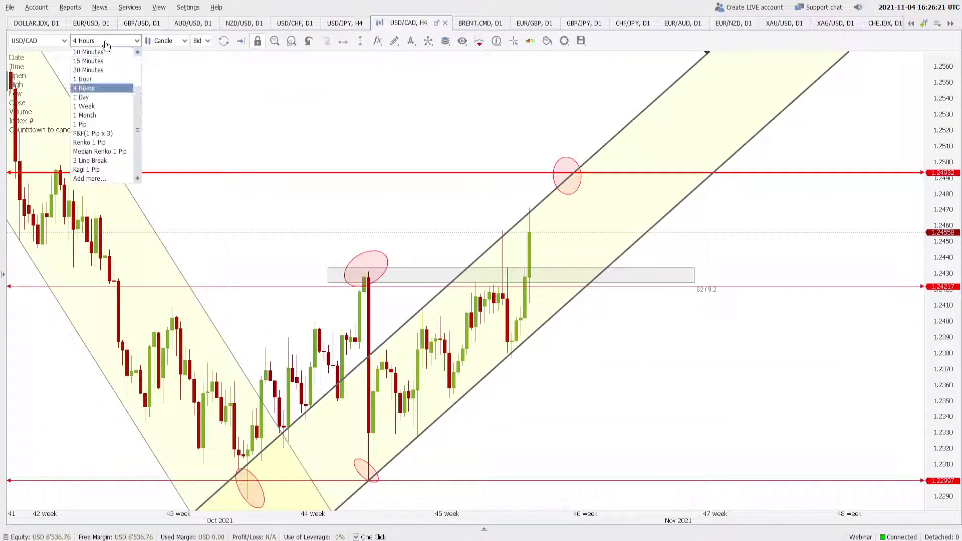
pyautogui.click(105, 100)
pyautogui.click(111, 41)
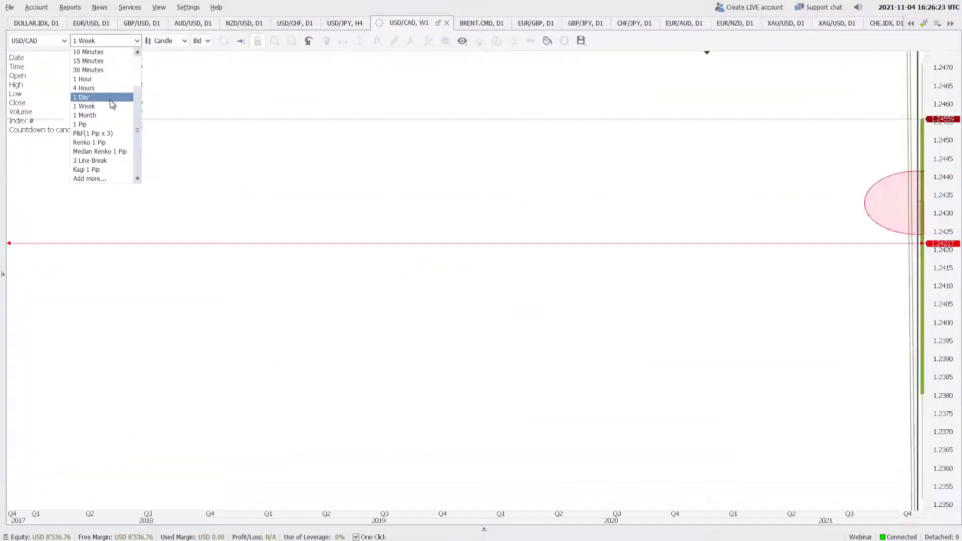
pyautogui.click(109, 93)
pyautogui.moveTo(751, 412); pyautogui.dragTo(537, 401)
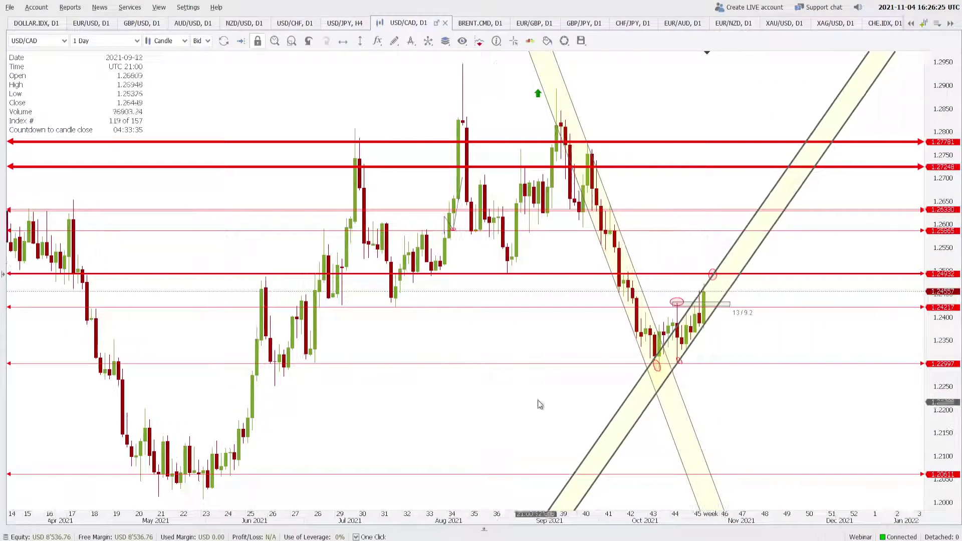
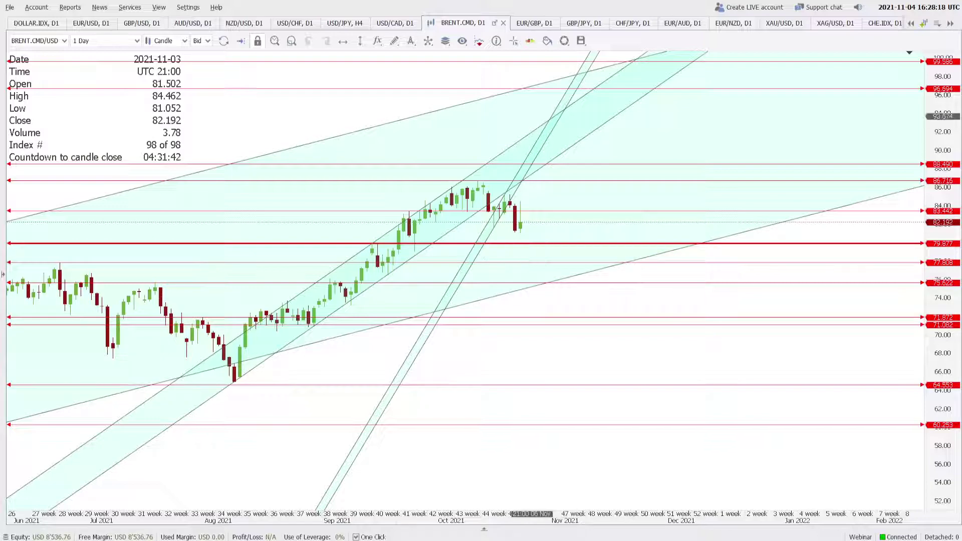
# - Open the EUR/GBP daily chart and examine the latest candles against the ascending channel and the falling trendline
pyautogui.click(523, 23)
pyautogui.moveTo(743, 201); pyautogui.dragTo(732, 232)
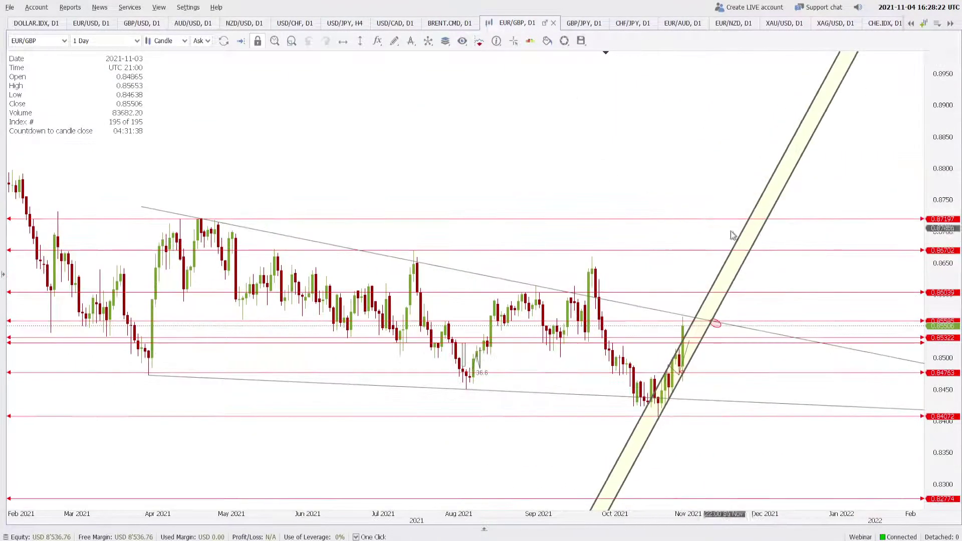
pyautogui.scroll(2, 675, 260)
pyautogui.scroll(1, 675, 259)
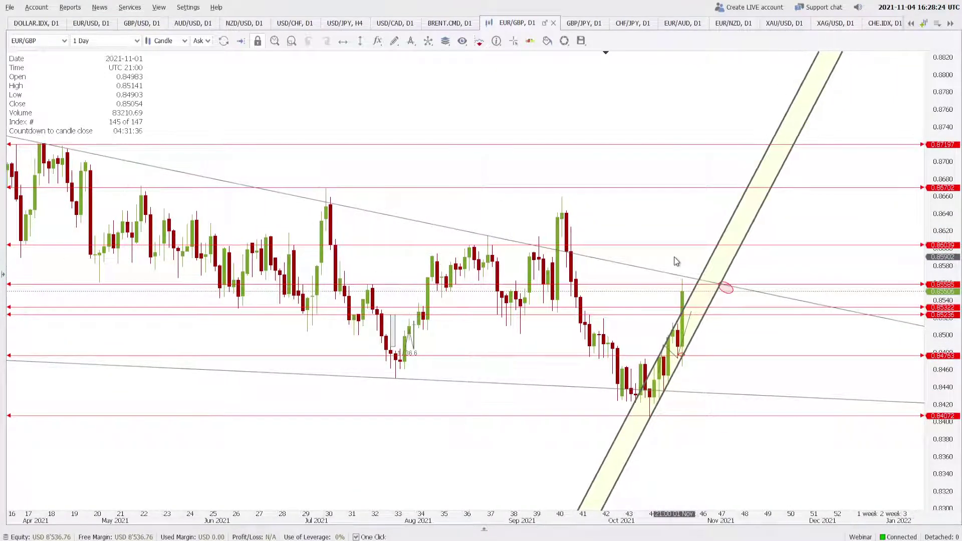
pyautogui.scroll(2, 675, 260)
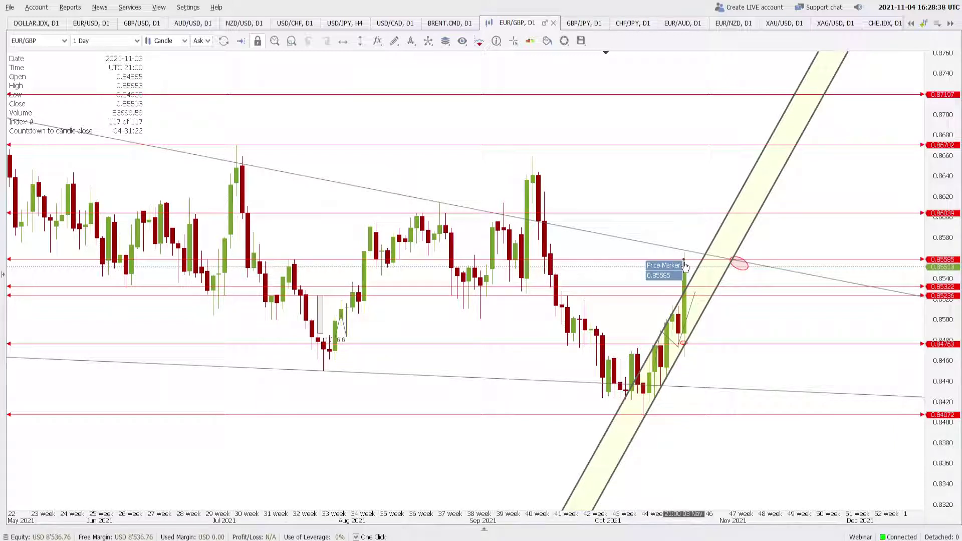
# - Switch the EUR/GBP chart to the 4-hour timeframe and examine the latest candles around the ascending channel's upper line
pyautogui.click(117, 40)
pyautogui.click(98, 81)
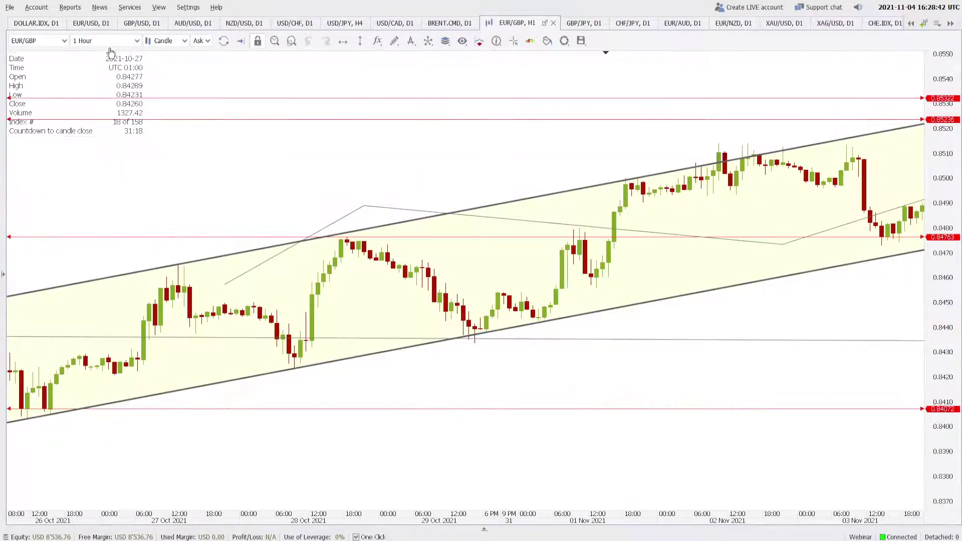
pyautogui.click(108, 43)
pyautogui.click(109, 87)
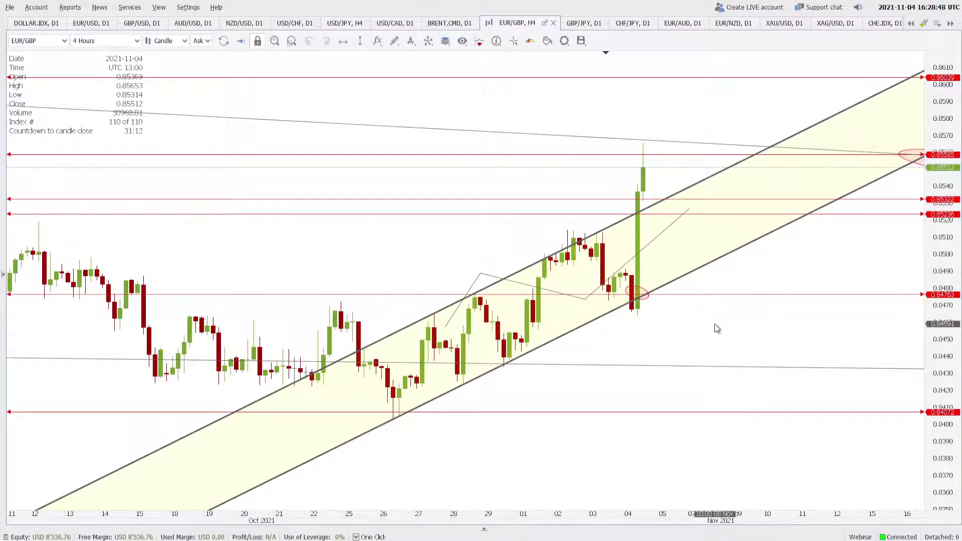
pyautogui.scroll(2, 714, 328)
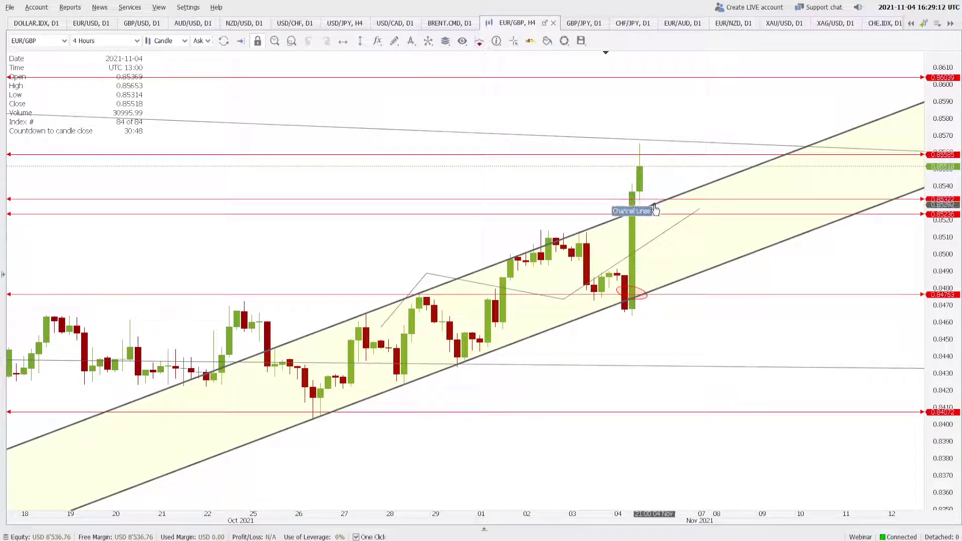
# - Return the EUR/GBP chart to the daily timeframe with both long-term trendlines in view
pyautogui.click(105, 40)
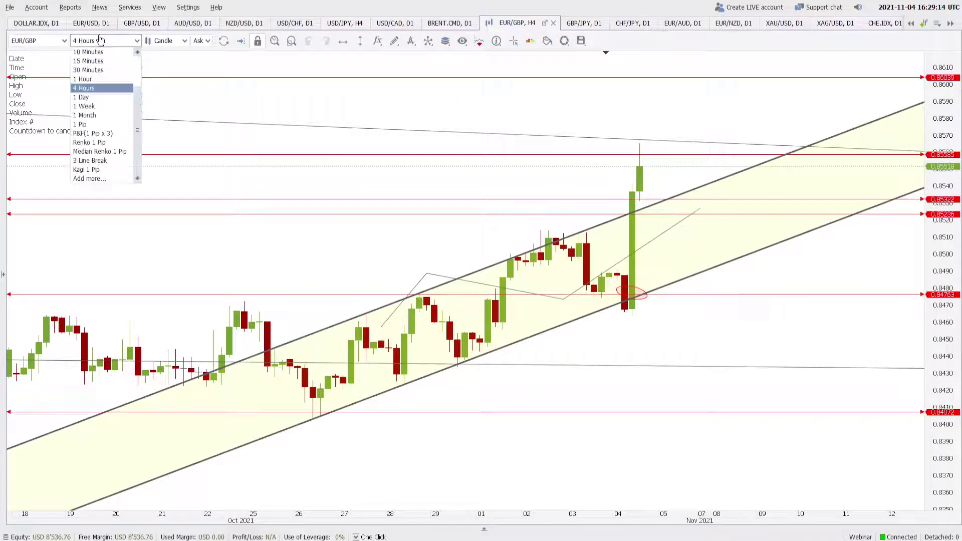
pyautogui.click(100, 95)
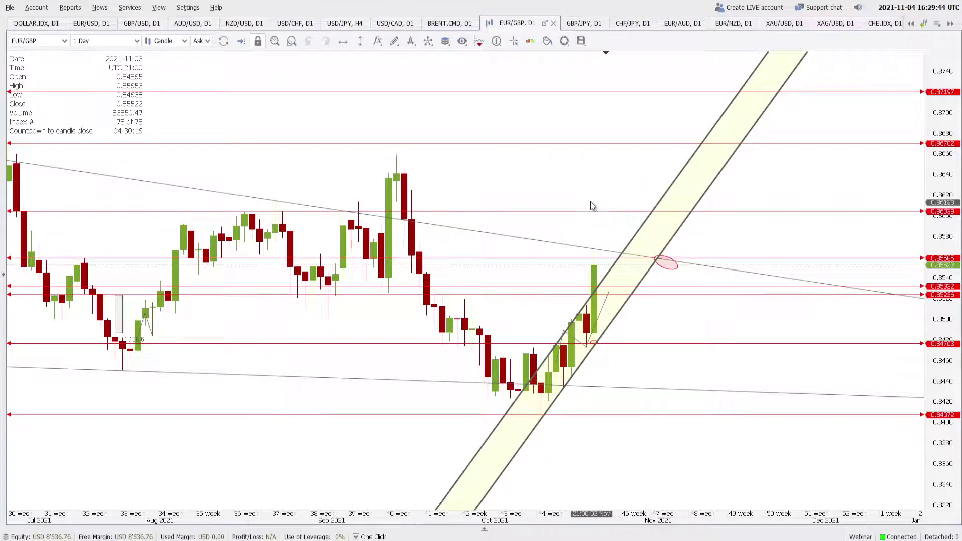
pyautogui.scroll(-4, 590, 206)
pyautogui.scroll(-1, 587, 218)
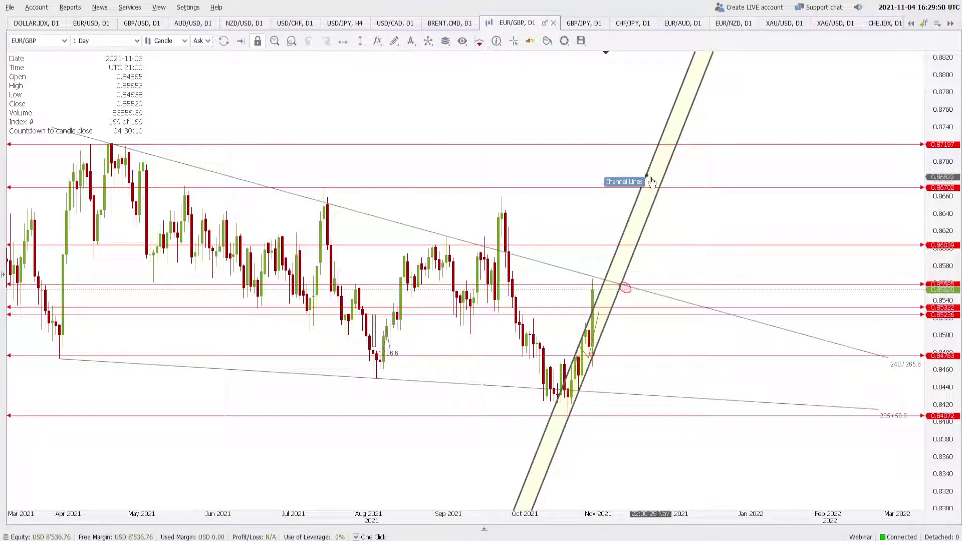
# - Open the GBP/JPY daily chart and examine the latest candles against the Fibonacci levels and descending channel
pyautogui.click(572, 28)
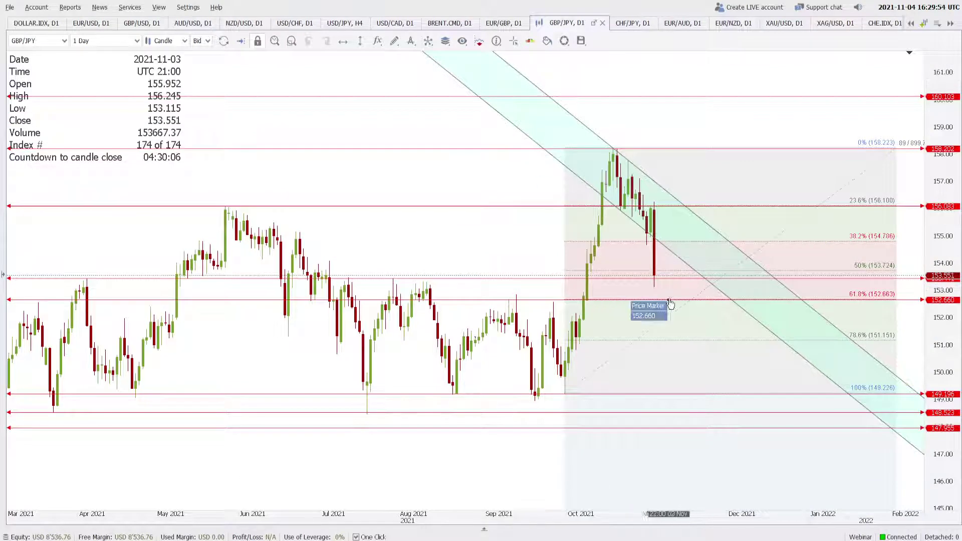
pyautogui.scroll(1, 697, 309)
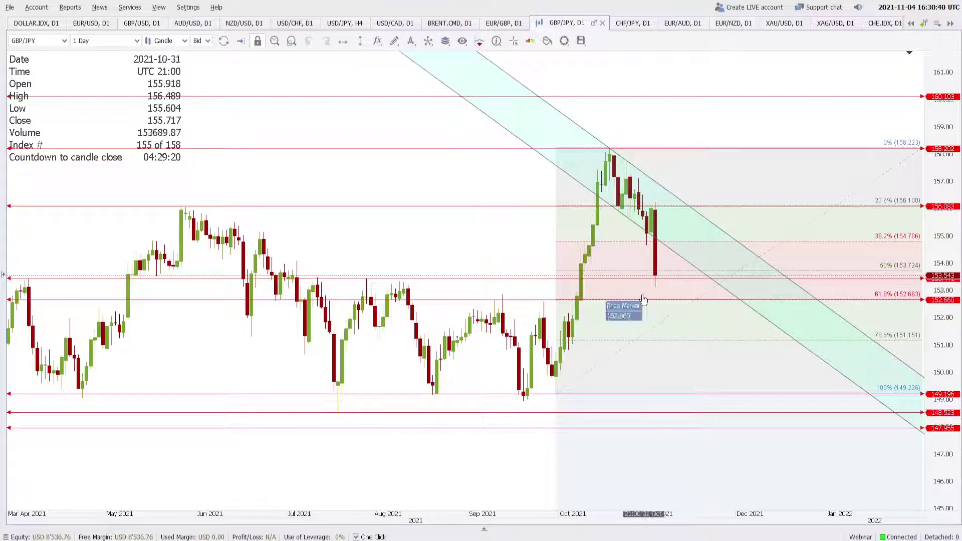
pyautogui.rightClick(528, 294)
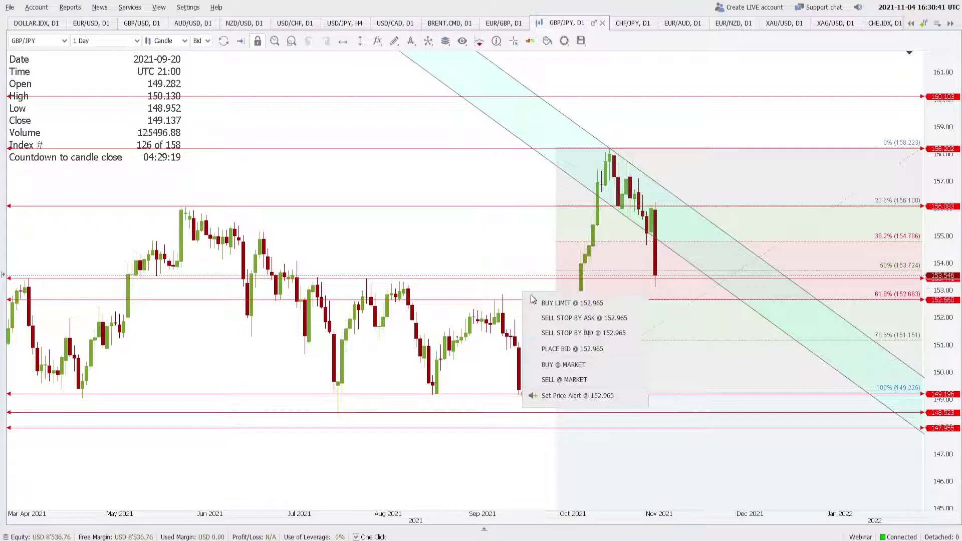
pyautogui.click(559, 394)
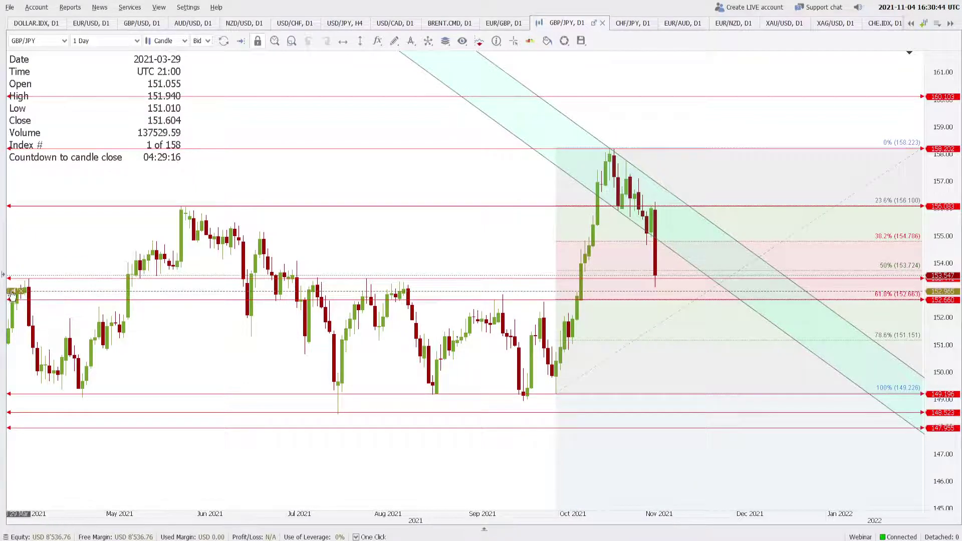
pyautogui.moveTo(11, 294); pyautogui.dragTo(11, 299)
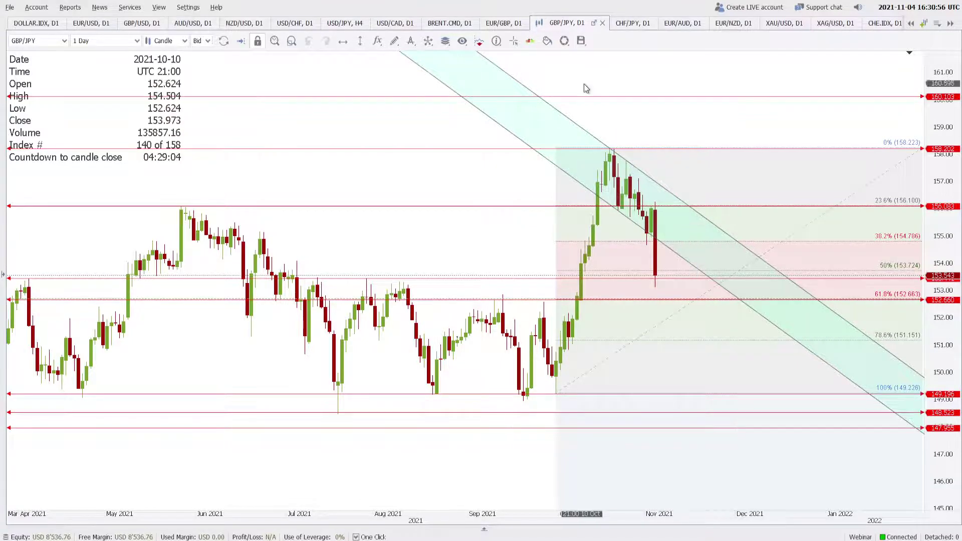
# - Open the CHF/JPY chart and switch it to the 4-hour timeframe
pyautogui.click(630, 23)
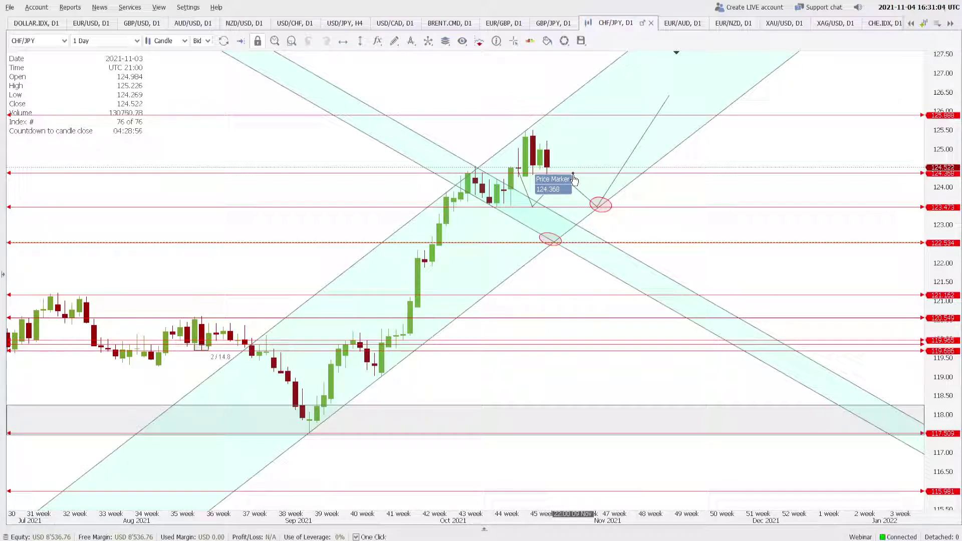
pyautogui.moveTo(572, 173); pyautogui.dragTo(561, 175)
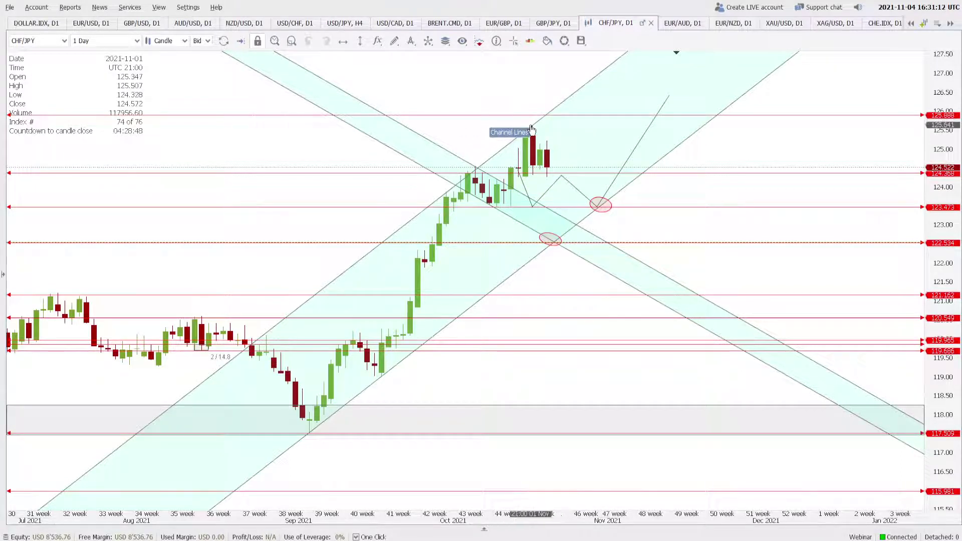
pyautogui.click(136, 40)
pyautogui.click(124, 91)
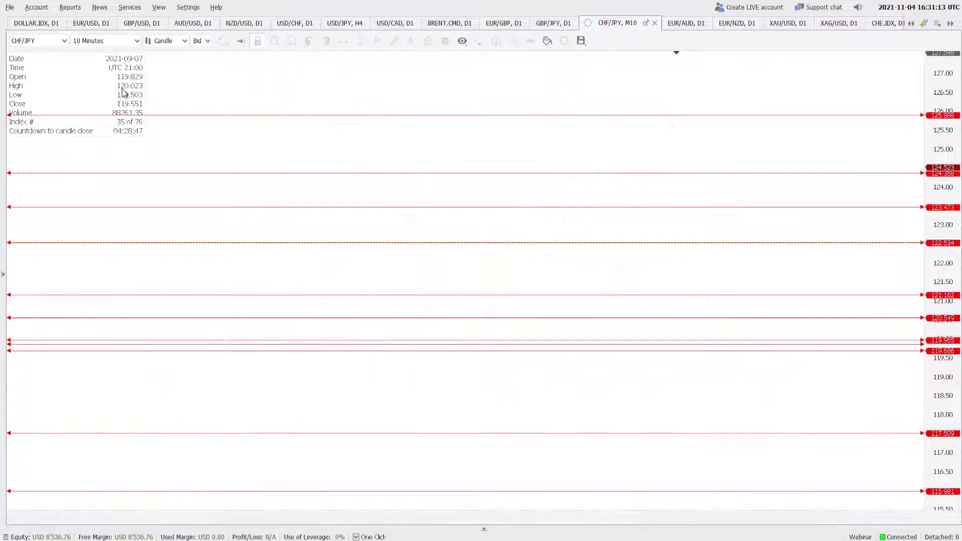
pyautogui.click(107, 42)
pyautogui.click(104, 93)
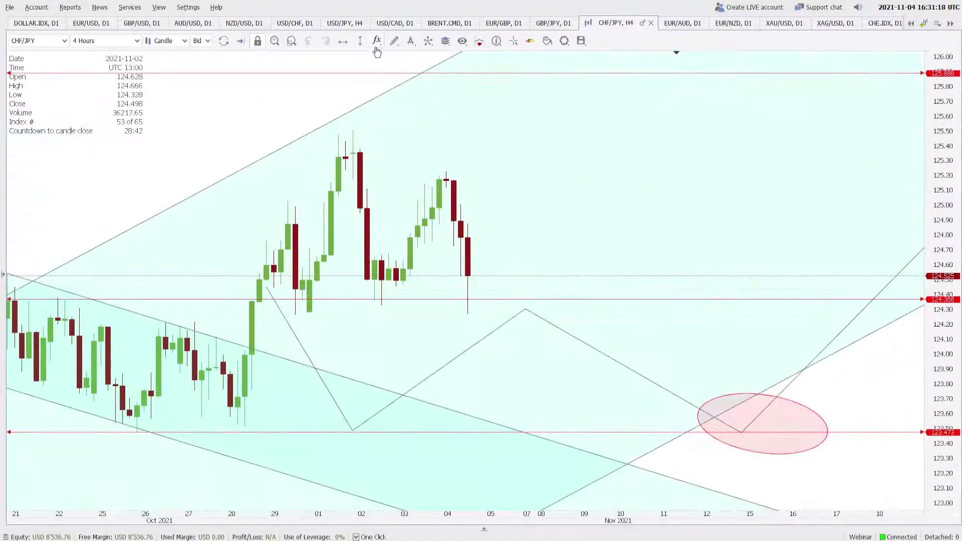
# - Draw a descending channel on CHF/JPY through the 1 and 4 November highs, with its parallel line through the 2 November low
pyautogui.click(394, 42)
pyautogui.click(421, 85)
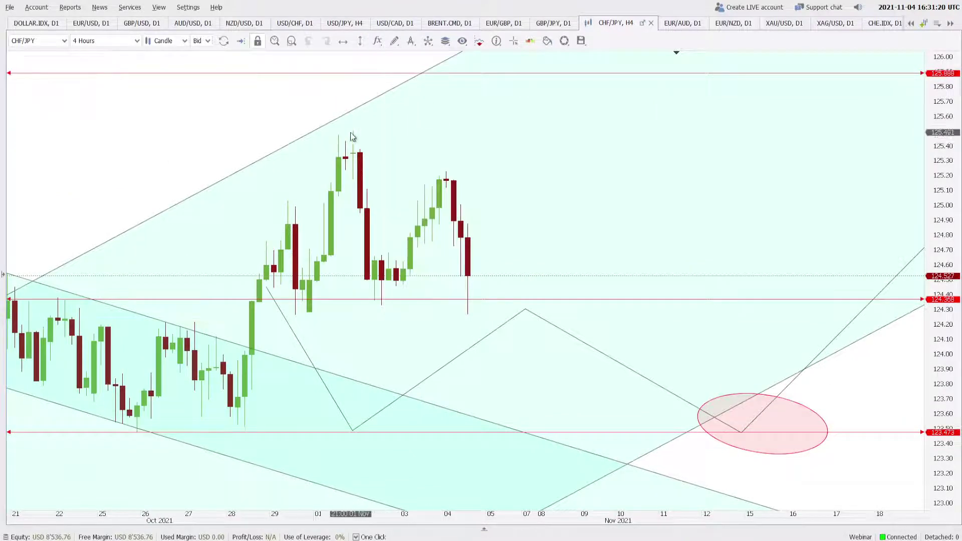
pyautogui.click(353, 131)
pyautogui.click(445, 172)
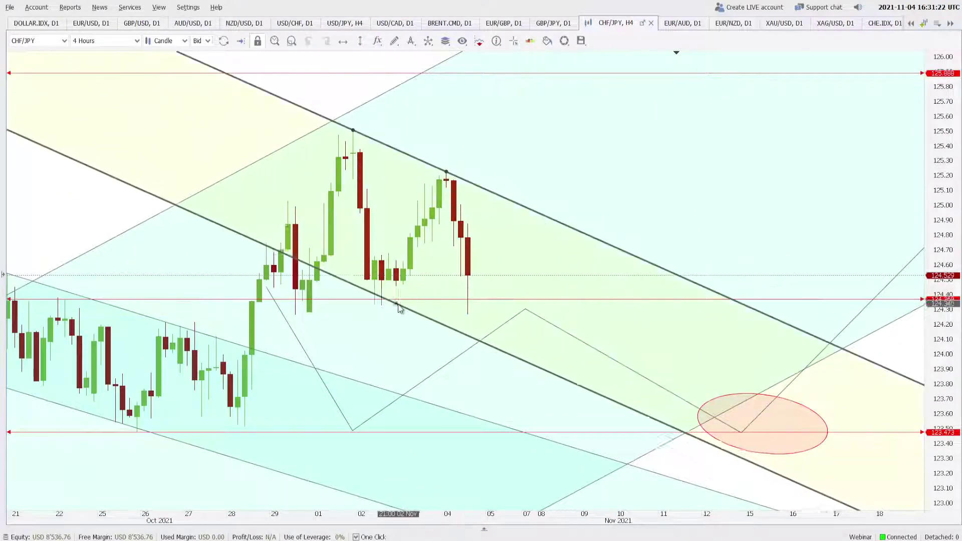
pyautogui.click(381, 305)
# - Delete the zigzag projection path, the ellipse near 122.534 and the older descending channel from the CHF/JPY chart
pyautogui.scroll(-3, 524, 196)
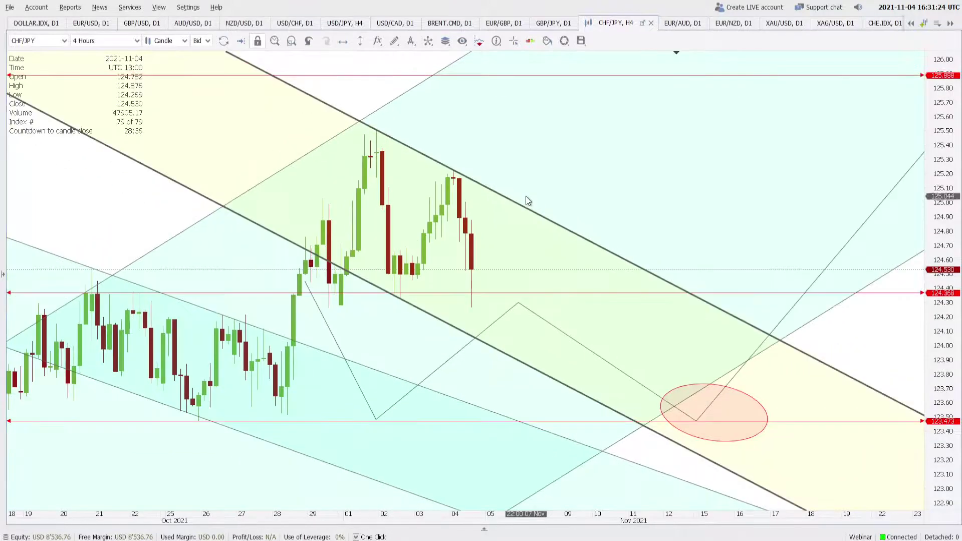
pyautogui.scroll(-2, 525, 195)
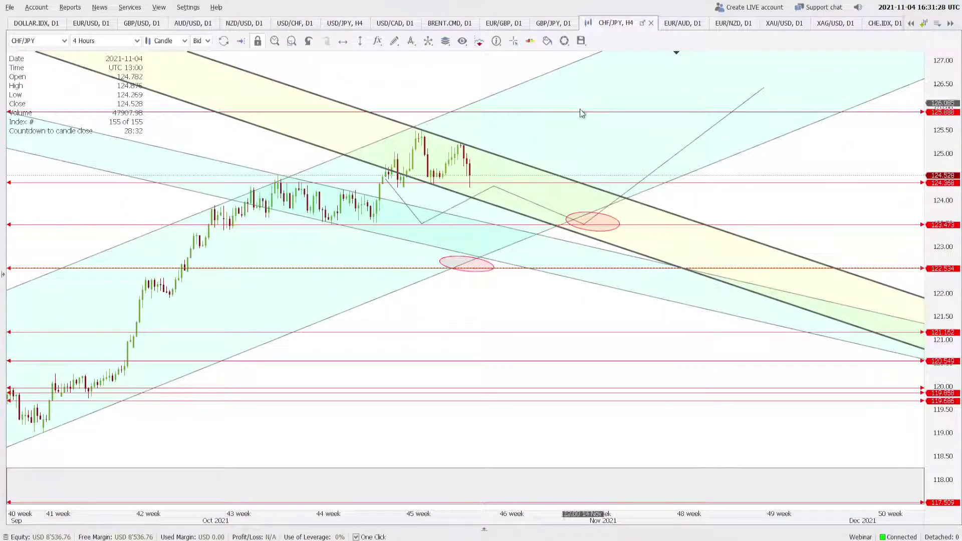
pyautogui.click(461, 207)
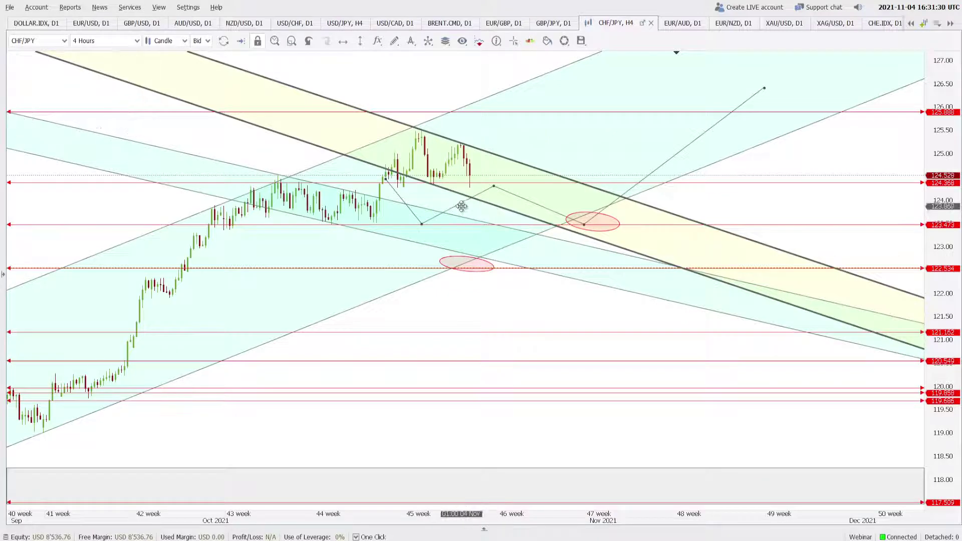
pyautogui.press('Delete')
pyautogui.click(447, 261)
pyautogui.press('Delete')
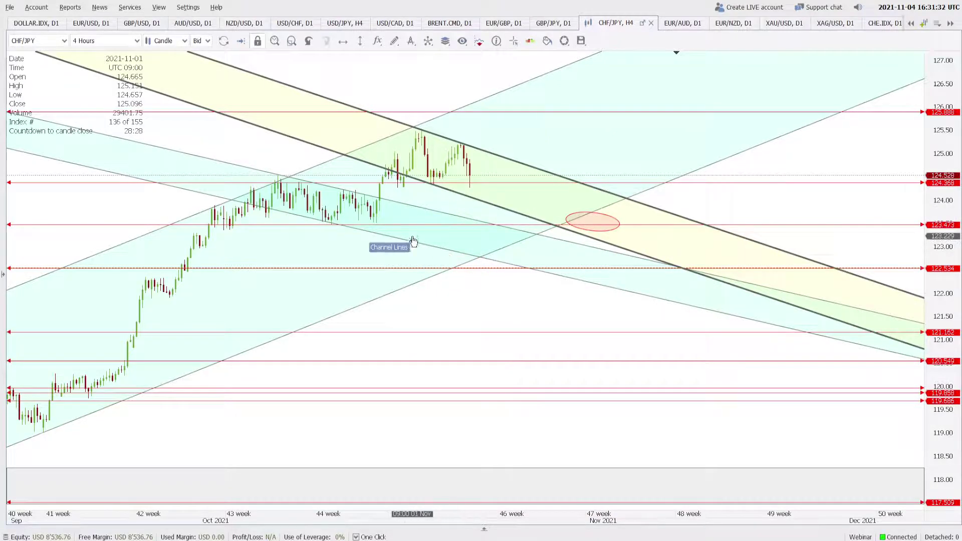
pyautogui.click(413, 242)
pyautogui.press('Delete')
pyautogui.scroll(-2, 570, 293)
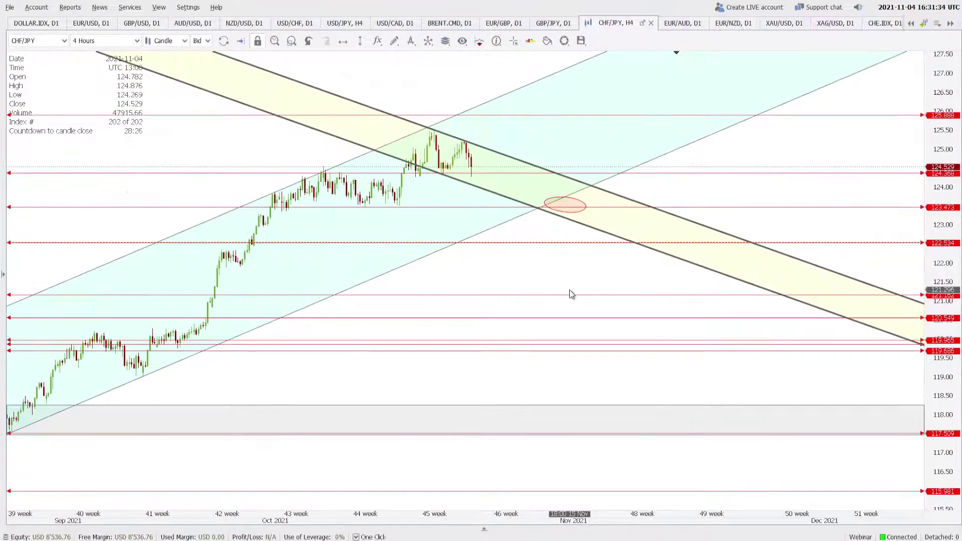
pyautogui.scroll(2, 568, 290)
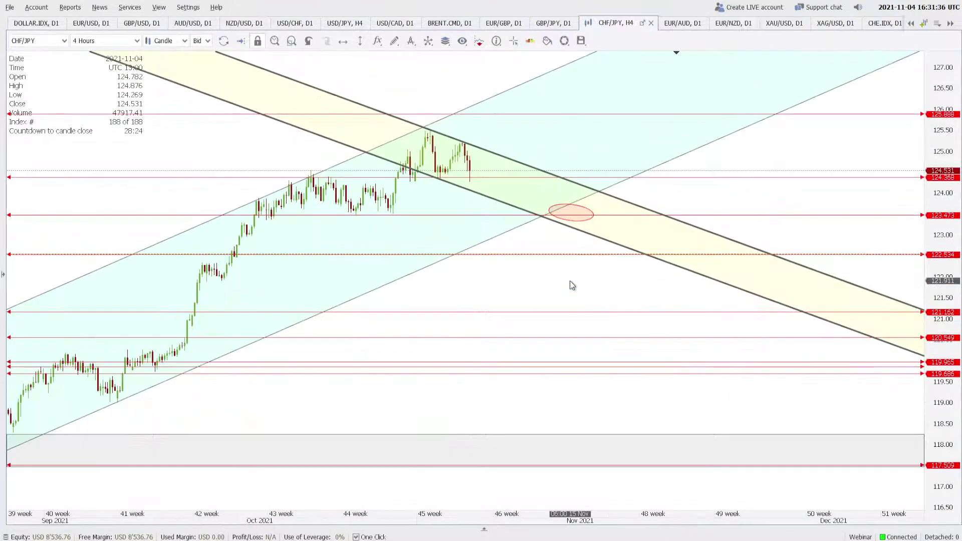
pyautogui.scroll(1, 570, 281)
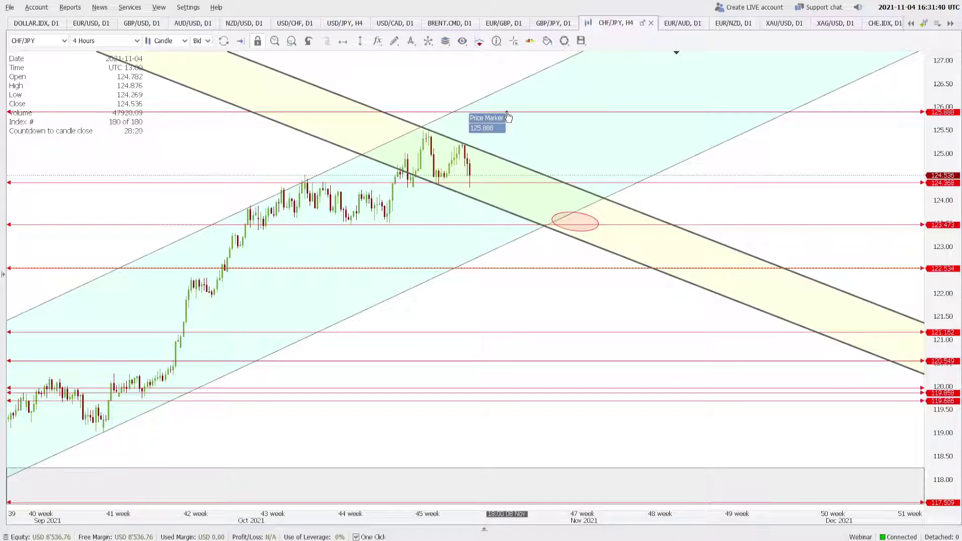
# - Open the EUR/AUD daily chart and shift the target ellipse onto the crossing of the falling trendline and the ascending channel's lower line
pyautogui.click(678, 23)
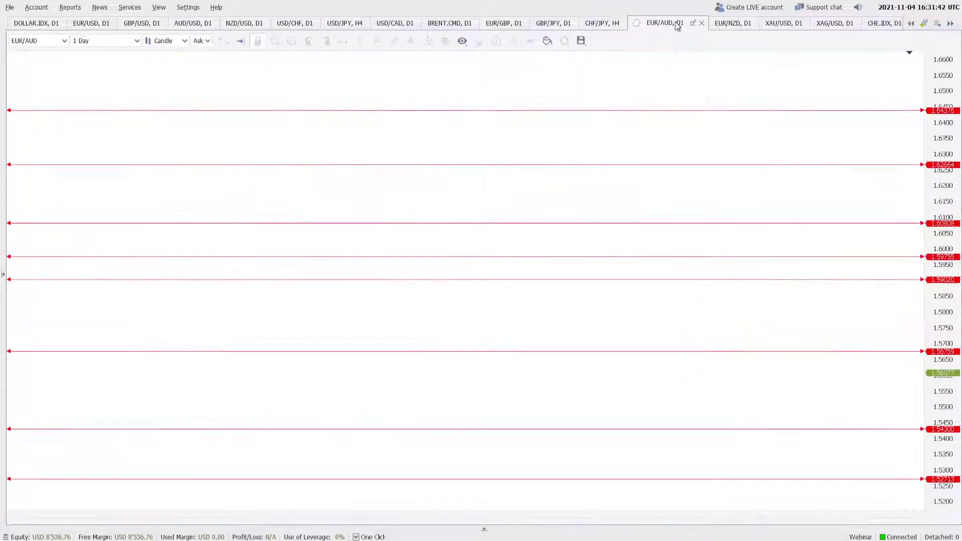
pyautogui.moveTo(667, 161); pyautogui.dragTo(325, 233)
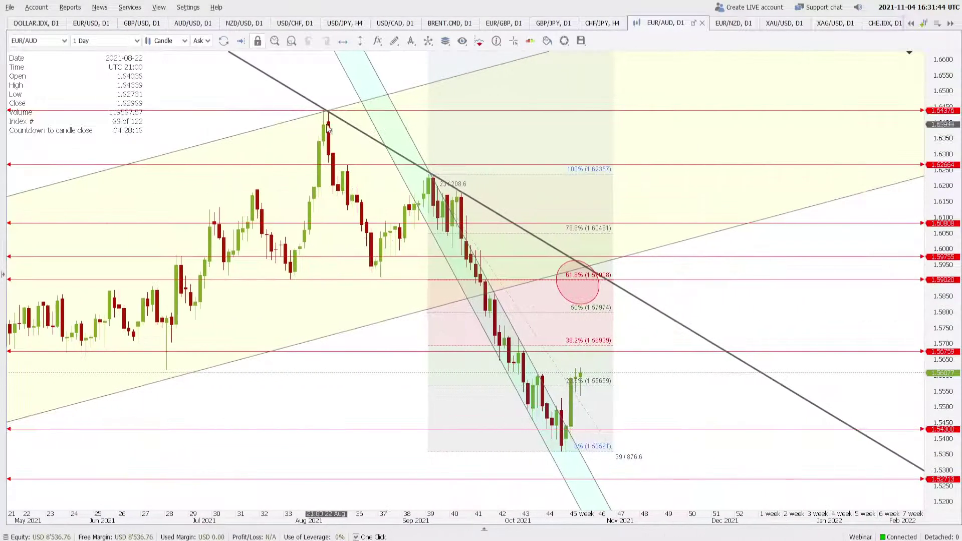
pyautogui.scroll(3, 625, 336)
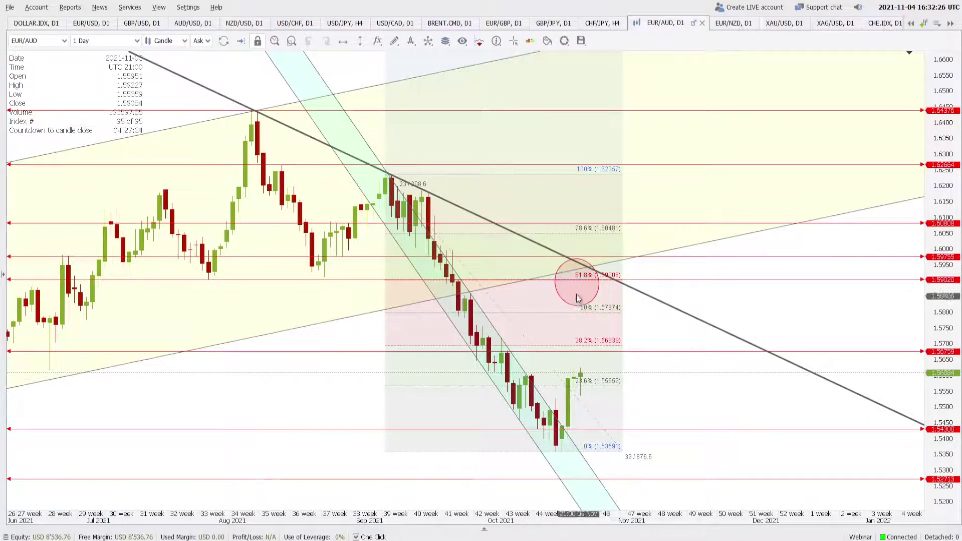
pyautogui.click(599, 285)
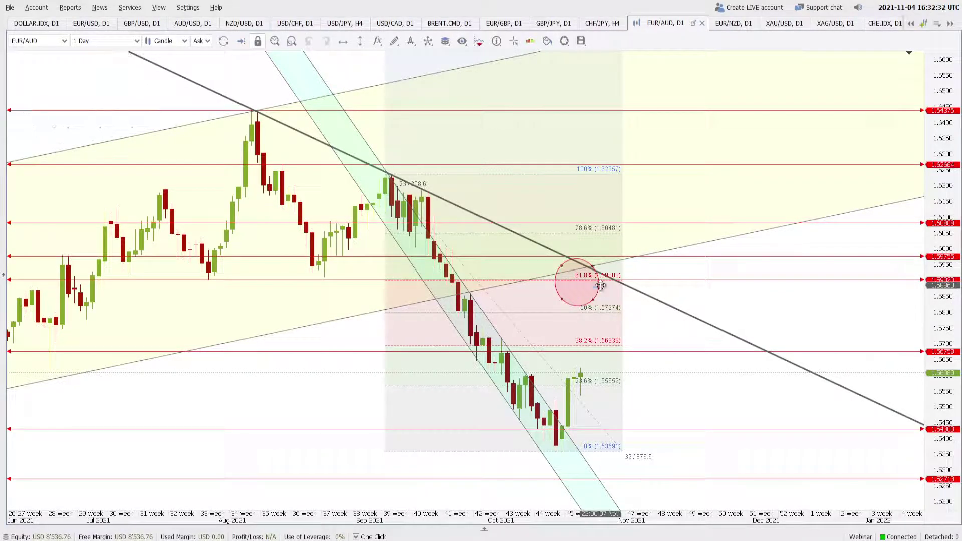
pyautogui.moveTo(600, 285); pyautogui.dragTo(609, 283)
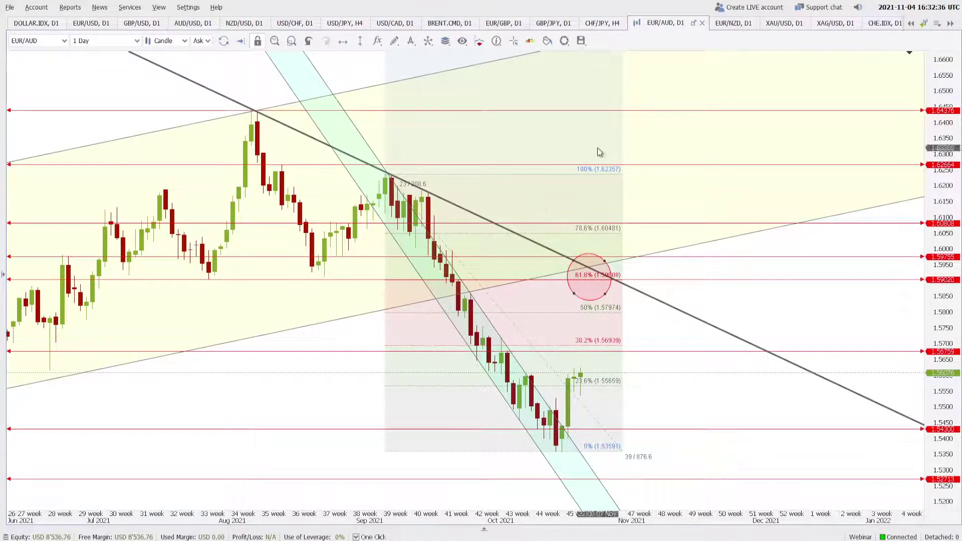
# - Open the EUR/NZD daily chart and move the 1.61418 price marker down to the recent low at 1.60801
pyautogui.click(722, 21)
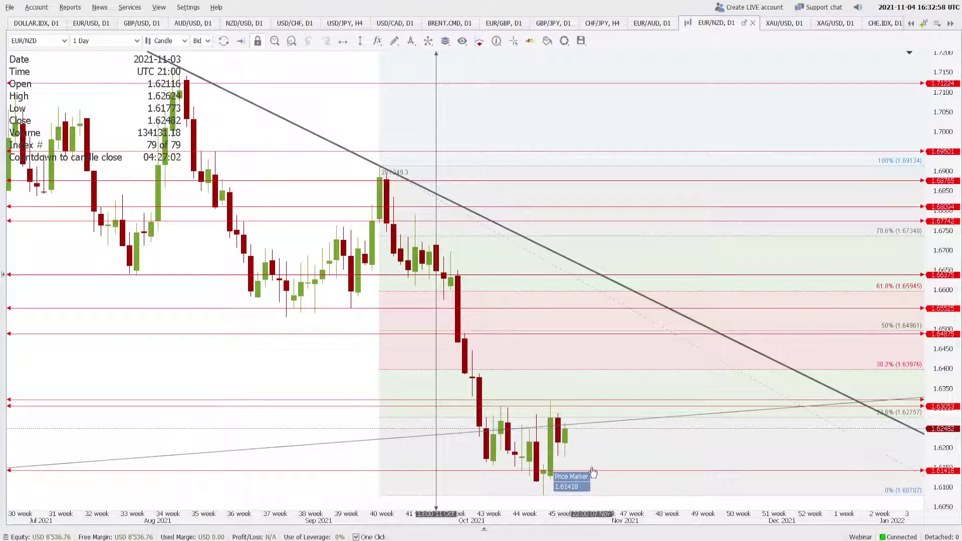
pyautogui.scroll(-2, 522, 376)
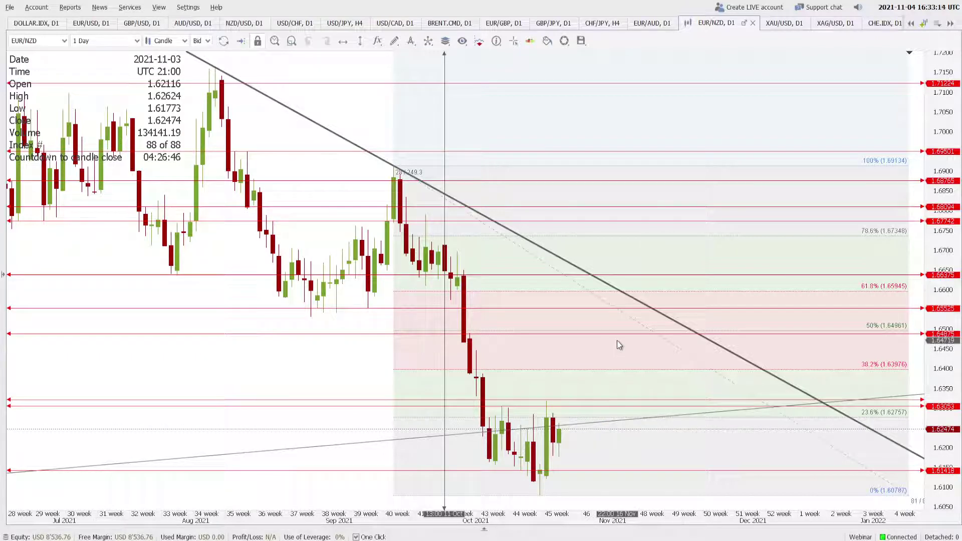
pyautogui.moveTo(571, 410); pyautogui.dragTo(575, 403)
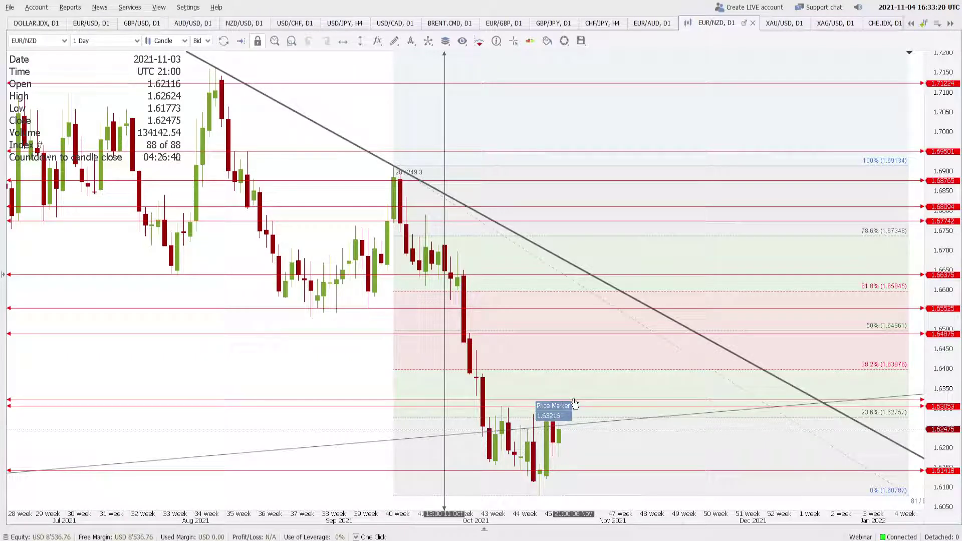
pyautogui.scroll(-3, 574, 403)
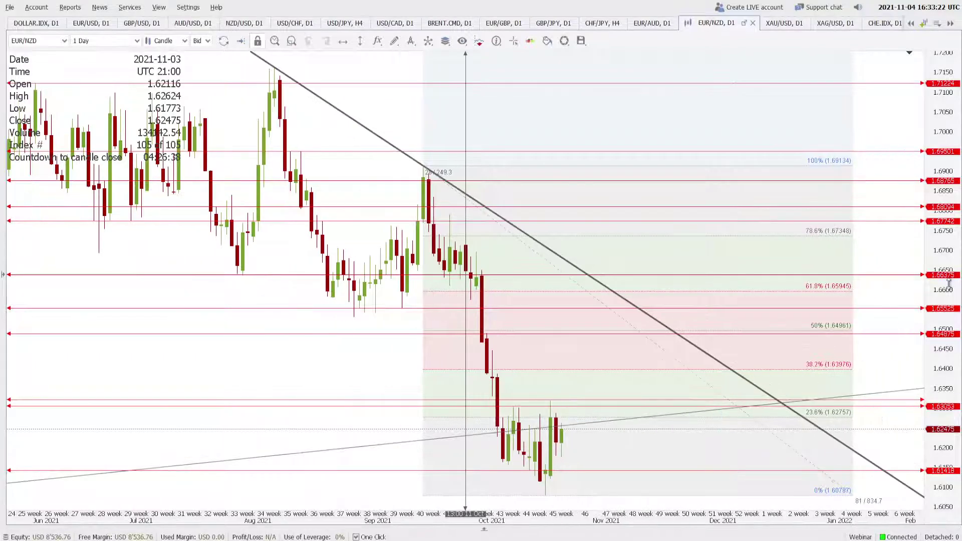
pyautogui.moveTo(958, 321); pyautogui.dragTo(959, 358)
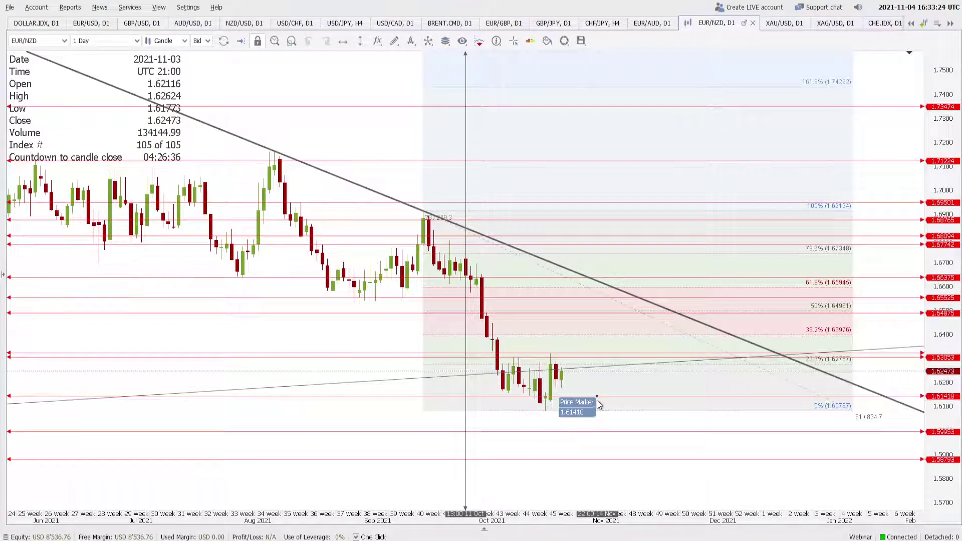
pyautogui.moveTo(599, 405); pyautogui.dragTo(512, 415)
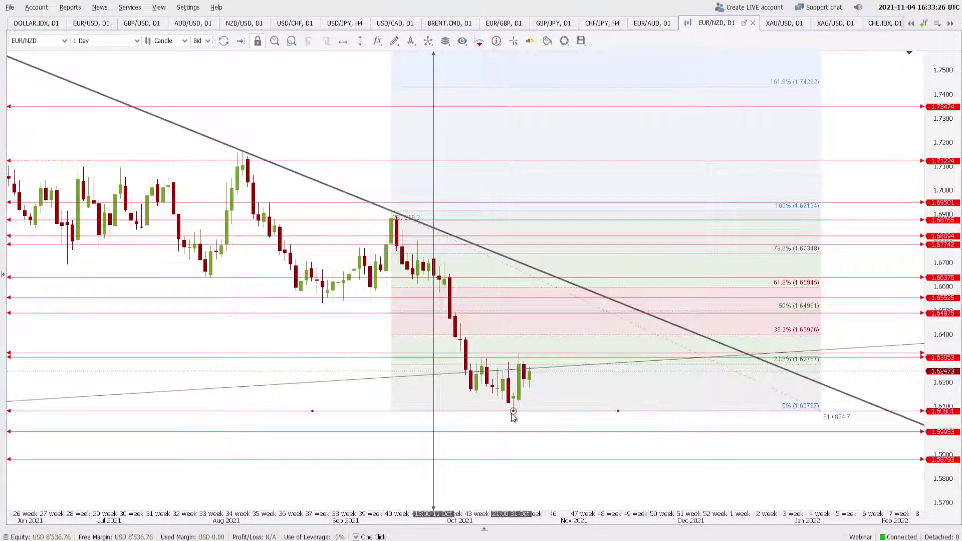
pyautogui.click(621, 423)
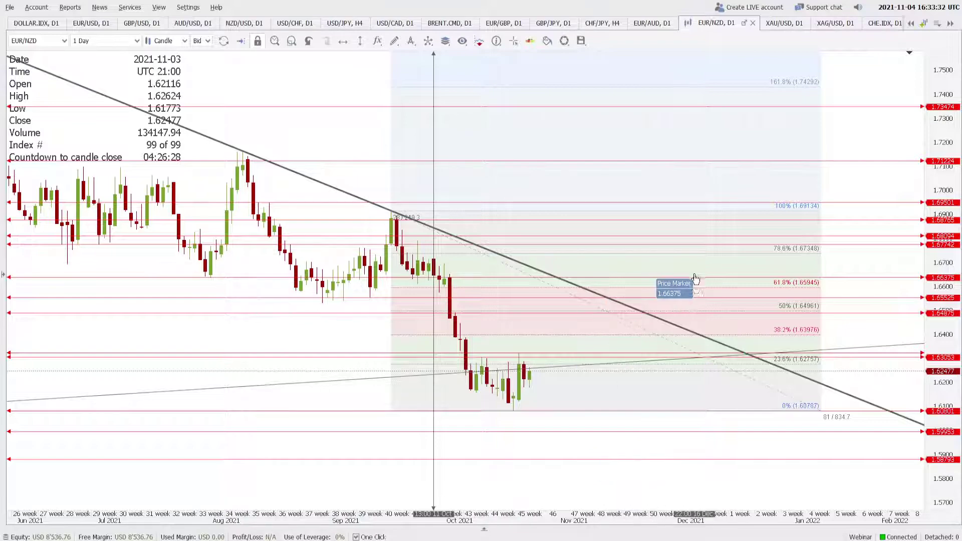
# - Open the XAU/USD daily chart and examine the latest candles against the ascending channel, target ellipse and long-term triangle
pyautogui.click(788, 26)
pyautogui.moveTo(764, 152); pyautogui.dragTo(425, 116)
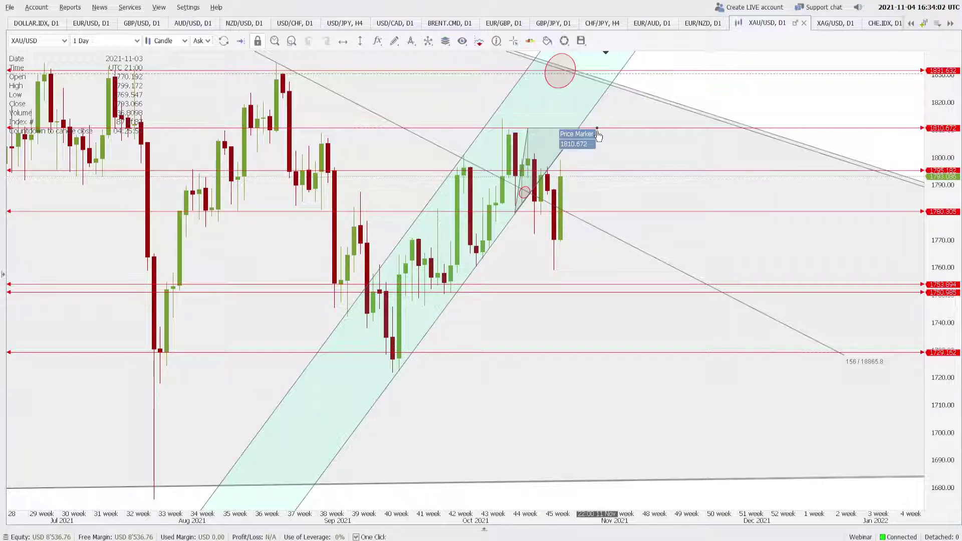
pyautogui.scroll(-3, 884, 122)
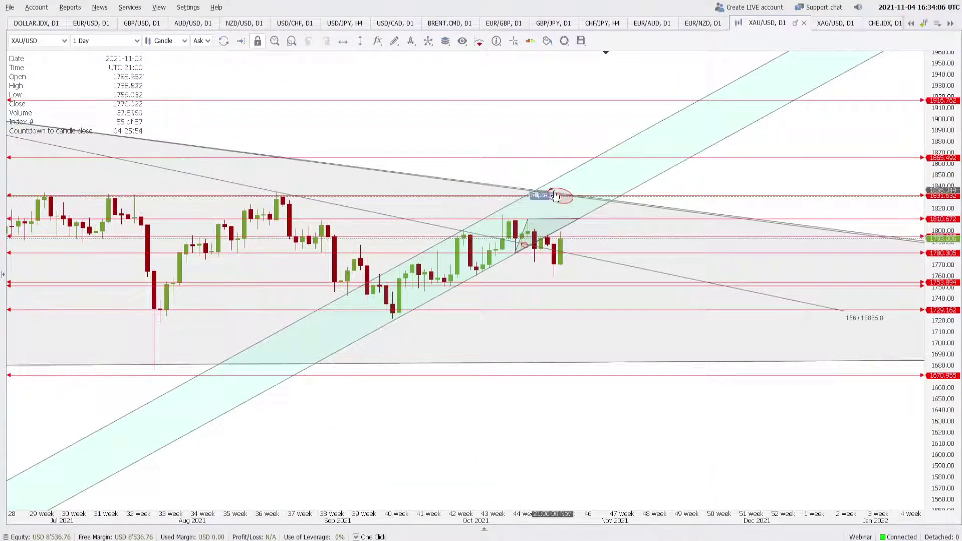
pyautogui.scroll(3, 953, 345)
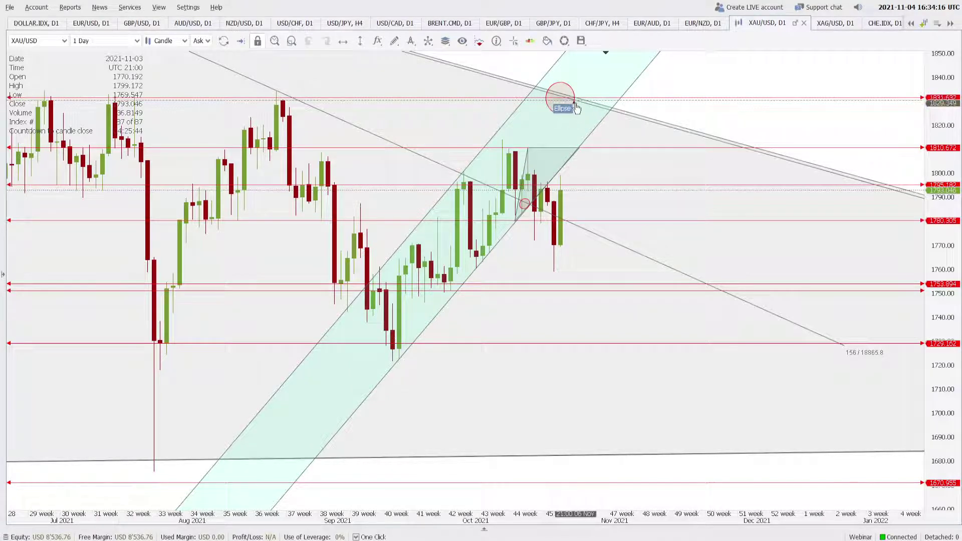
pyautogui.scroll(-3, 931, 180)
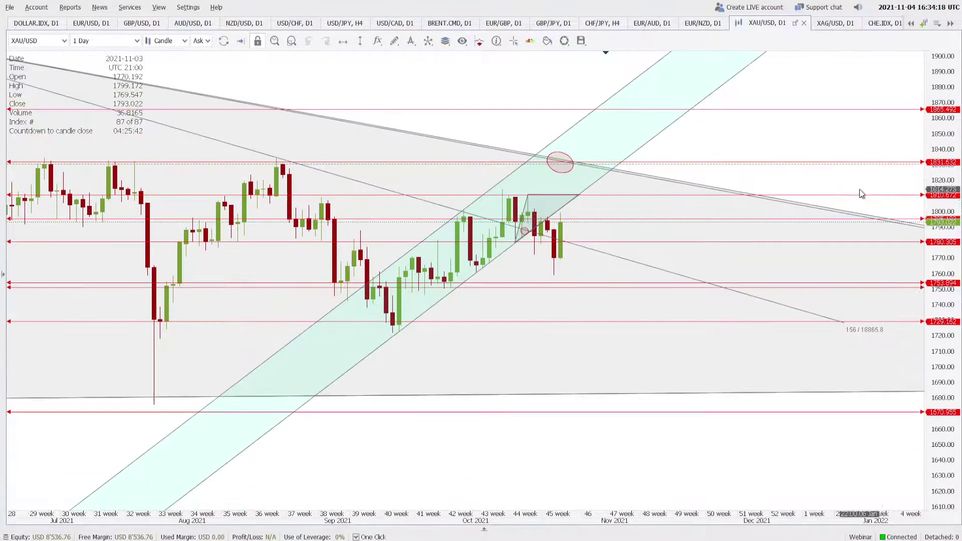
pyautogui.scroll(-5, 842, 182)
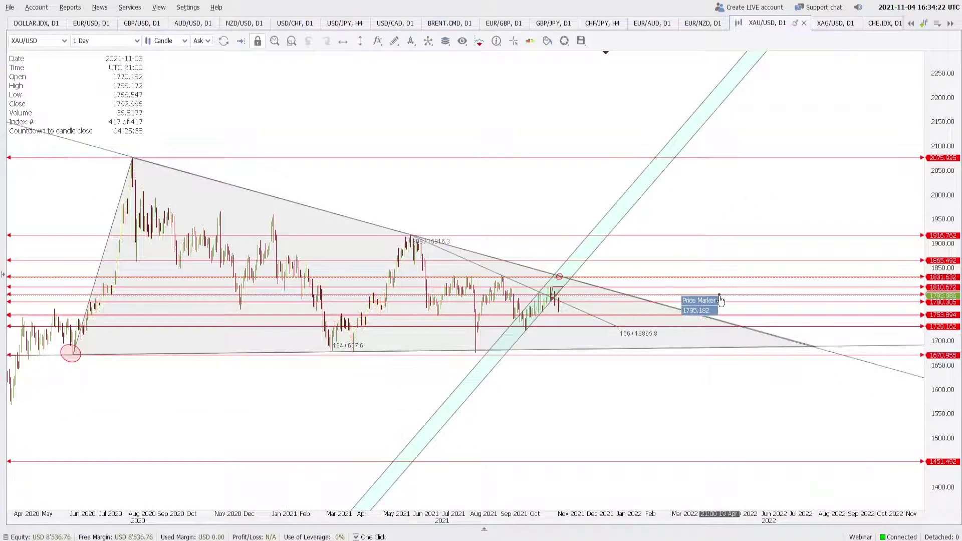
pyautogui.scroll(3, 646, 318)
pyautogui.scroll(2, 416, 404)
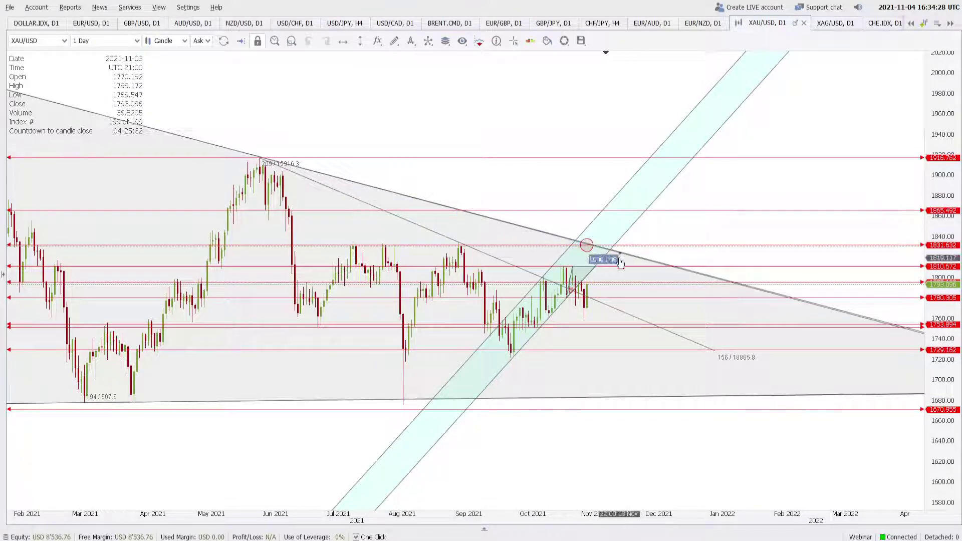
pyautogui.scroll(2, 659, 276)
pyautogui.scroll(2, 652, 279)
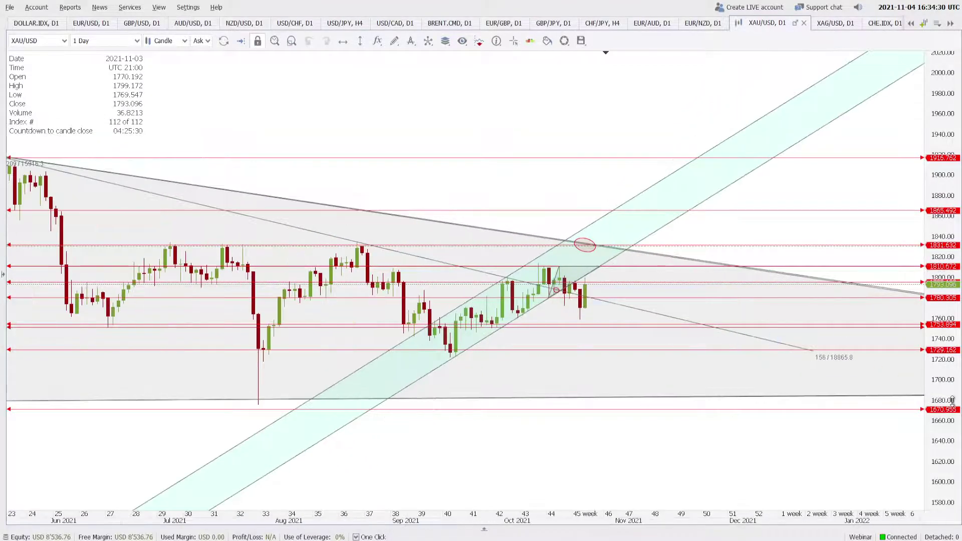
# - Examine the gold daily chart's 1831.632 price marker and target ellipse against the long-term triangle's upper line and the ascending channel
pyautogui.moveTo(790, 326); pyautogui.dragTo(594, 229)
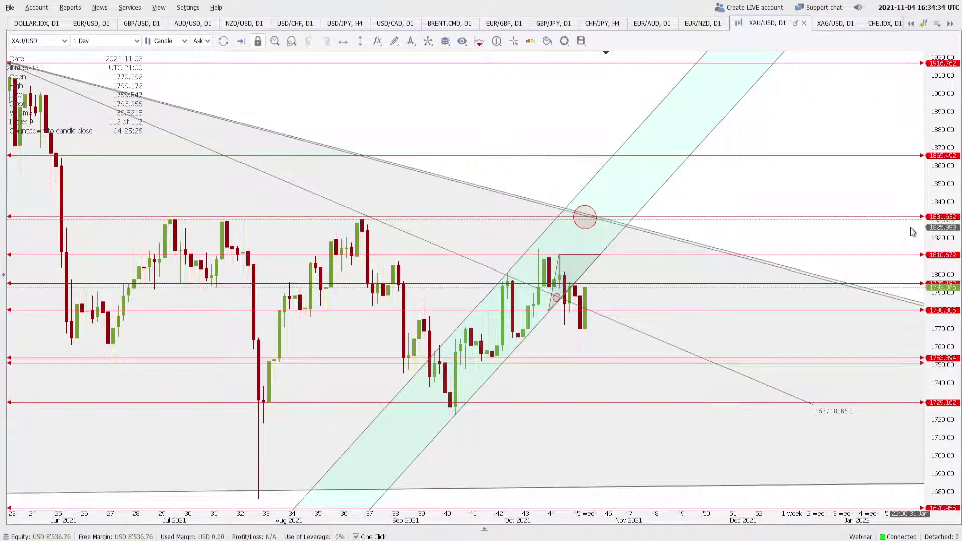
pyautogui.scroll(-2, 770, 217)
pyautogui.scroll(-1, 770, 218)
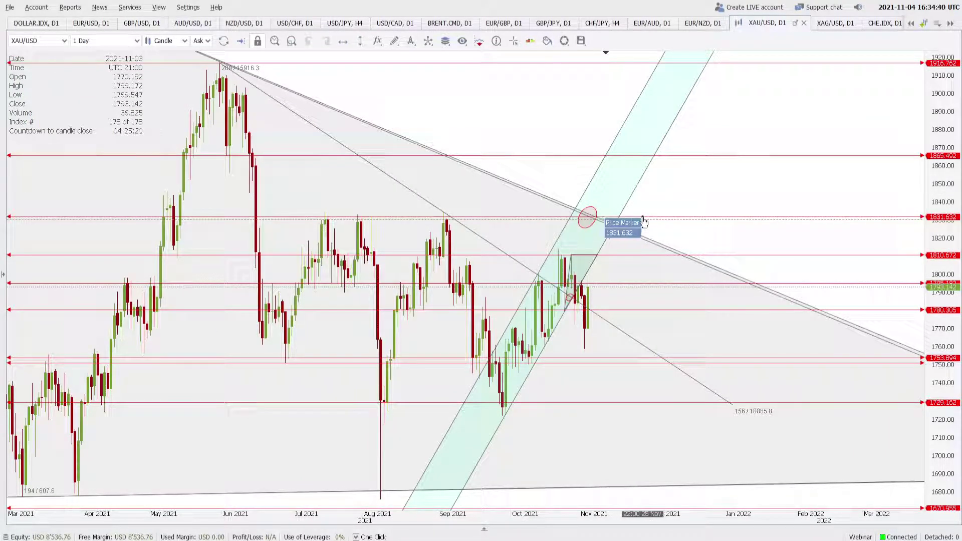
pyautogui.moveTo(644, 222); pyautogui.dragTo(645, 224)
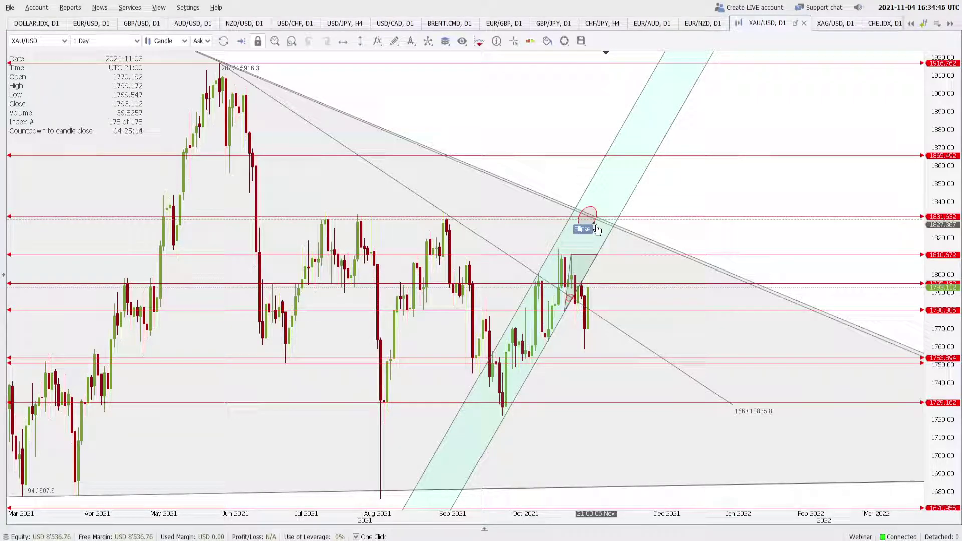
# - Open the XAG/USD daily chart and examine the latest candles against the narrow descending channel and nearby price markers
pyautogui.click(832, 23)
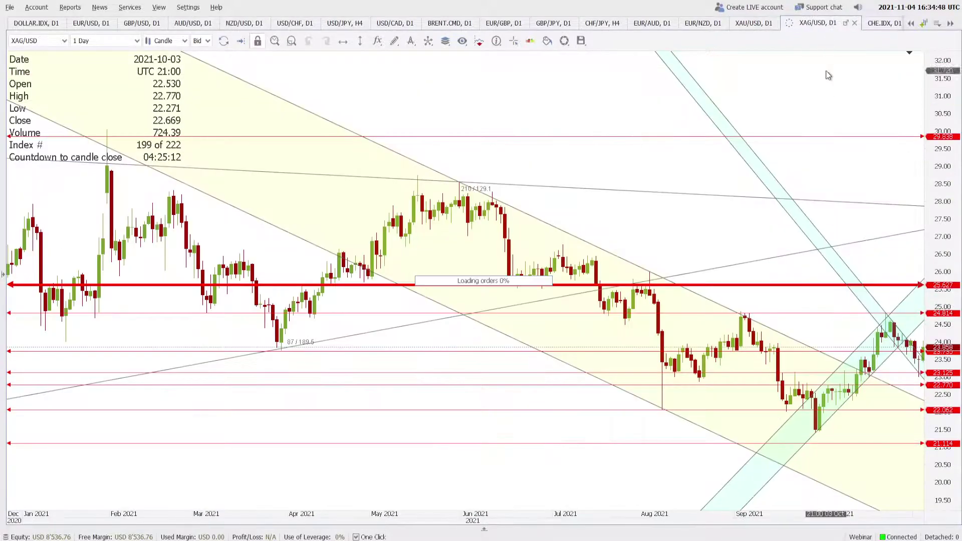
pyautogui.scroll(10, 506, 107)
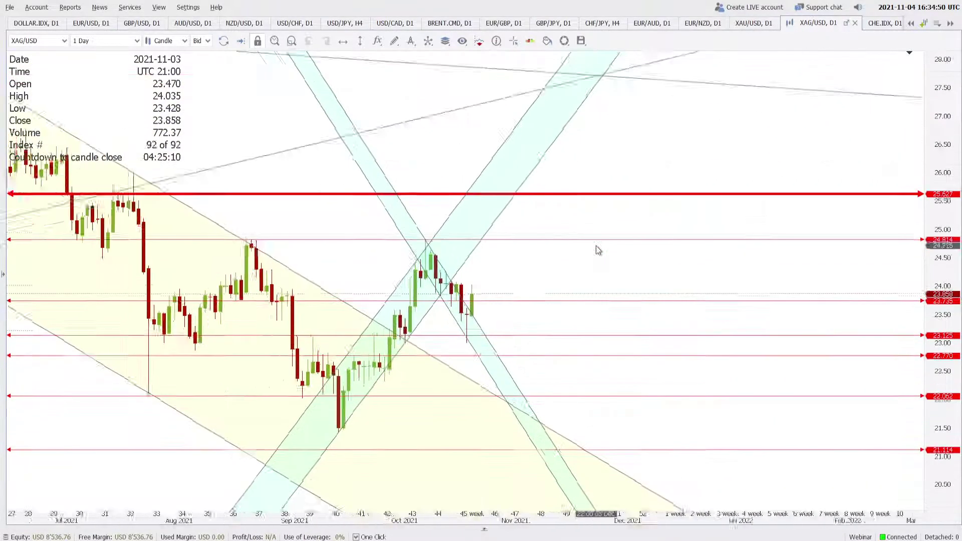
pyautogui.scroll(-2, 539, 309)
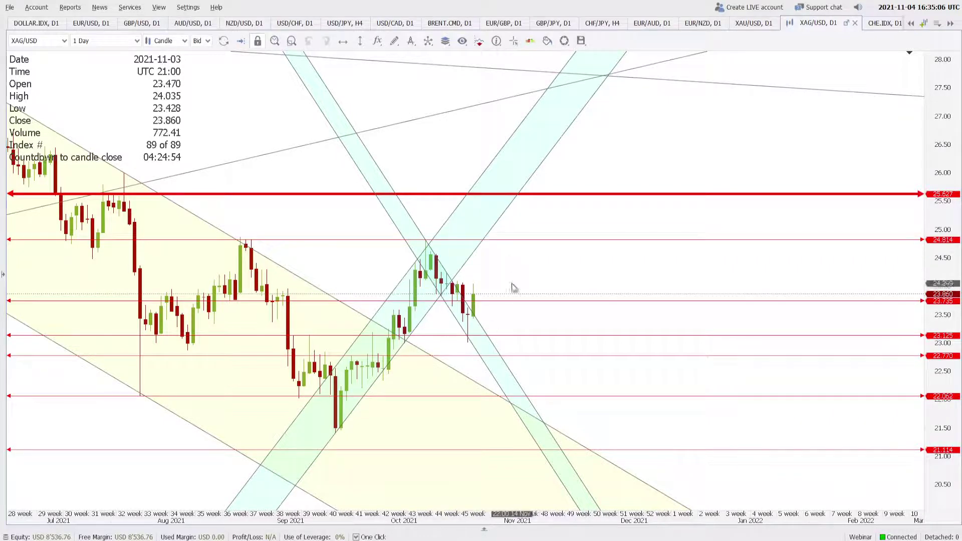
pyautogui.scroll(2, 478, 356)
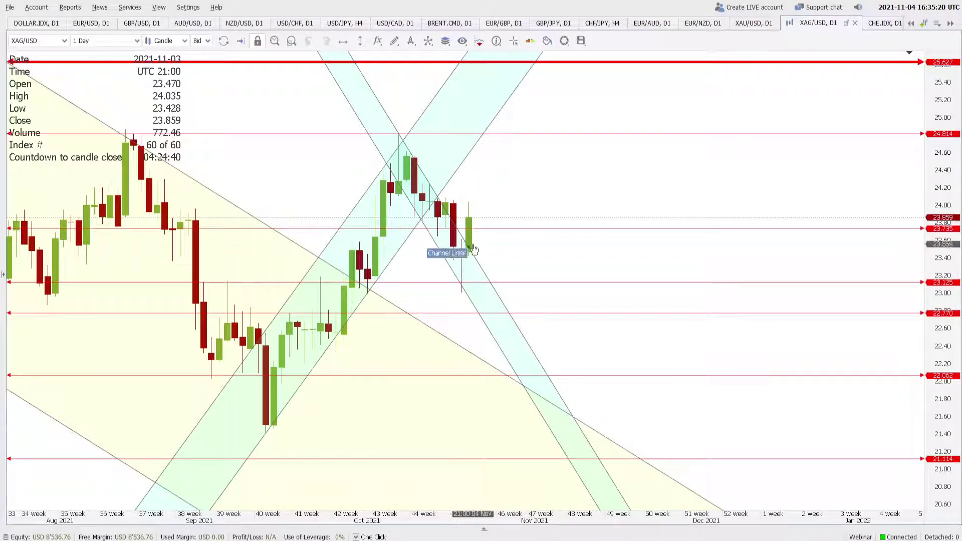
# - Switch XAG/USD to 4 Hours and refit the descending channel through the 24.814 high, the 1 November high and the late-October low
pyautogui.click(75, 40)
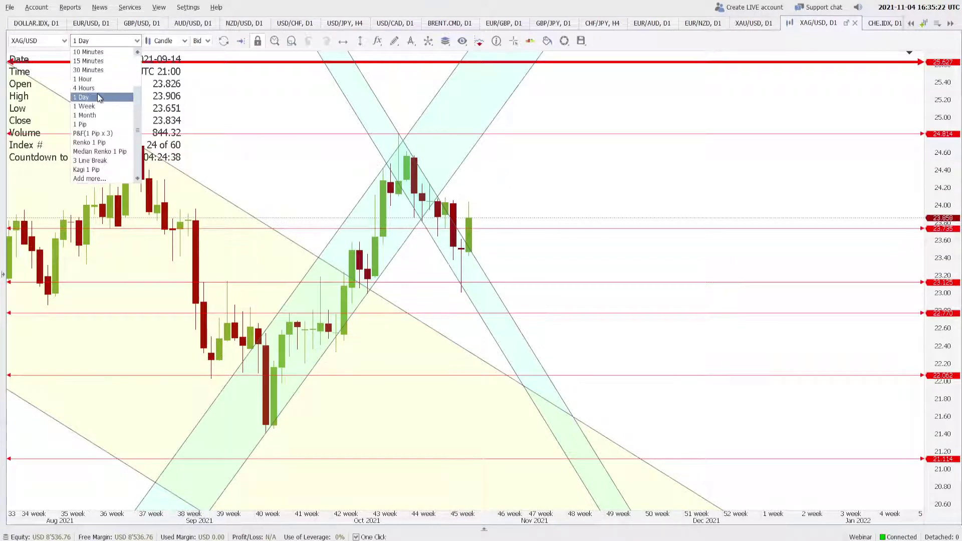
pyautogui.click(91, 88)
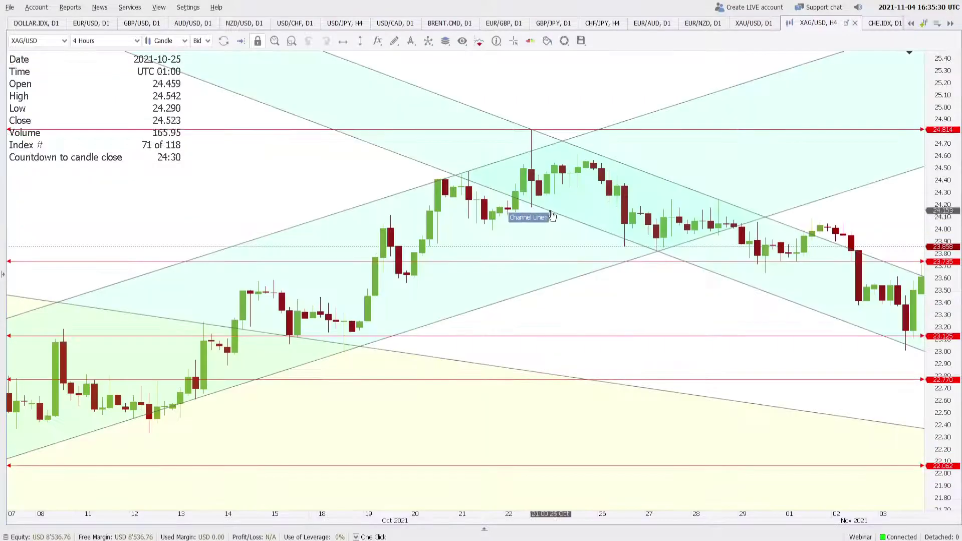
pyautogui.scroll(2, 479, 319)
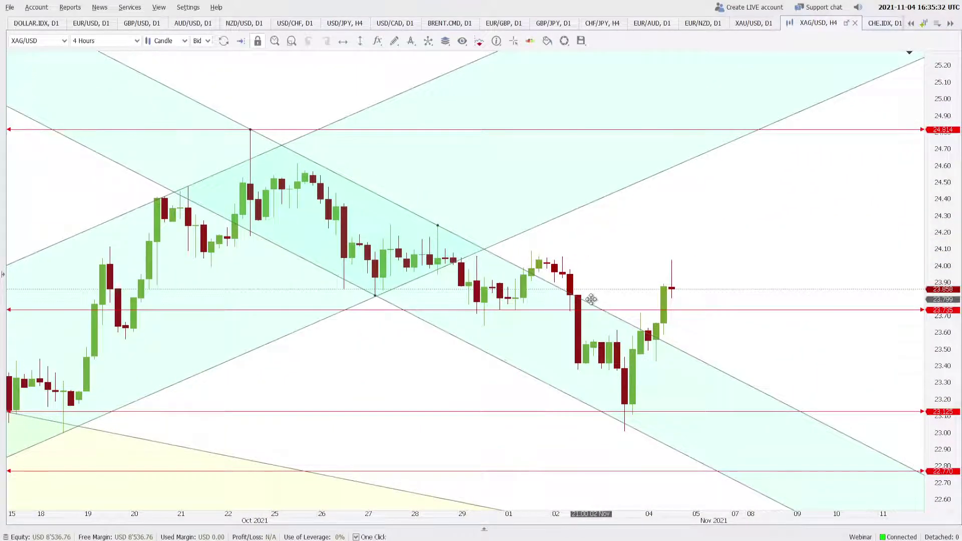
pyautogui.moveTo(491, 250); pyautogui.dragTo(251, 132)
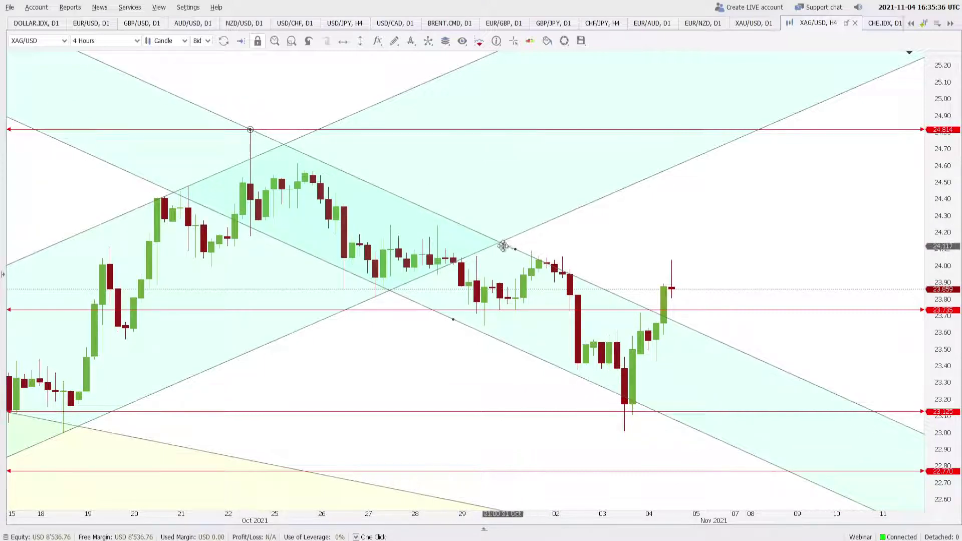
pyautogui.moveTo(515, 249)
pyautogui.mouseDown()
pyautogui.moveTo(565, 266)
pyautogui.moveTo(531, 251)
pyautogui.mouseUp()
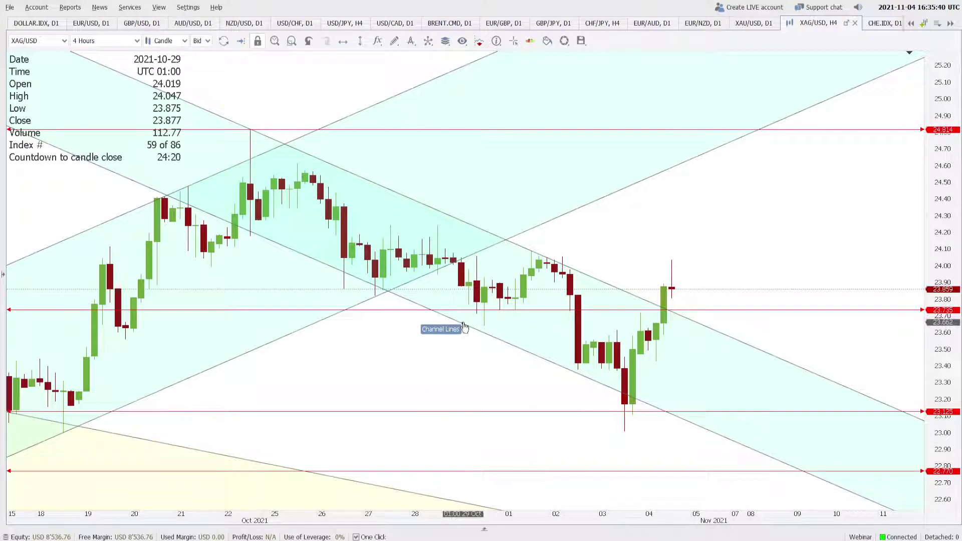
pyautogui.moveTo(448, 317); pyautogui.dragTo(344, 288)
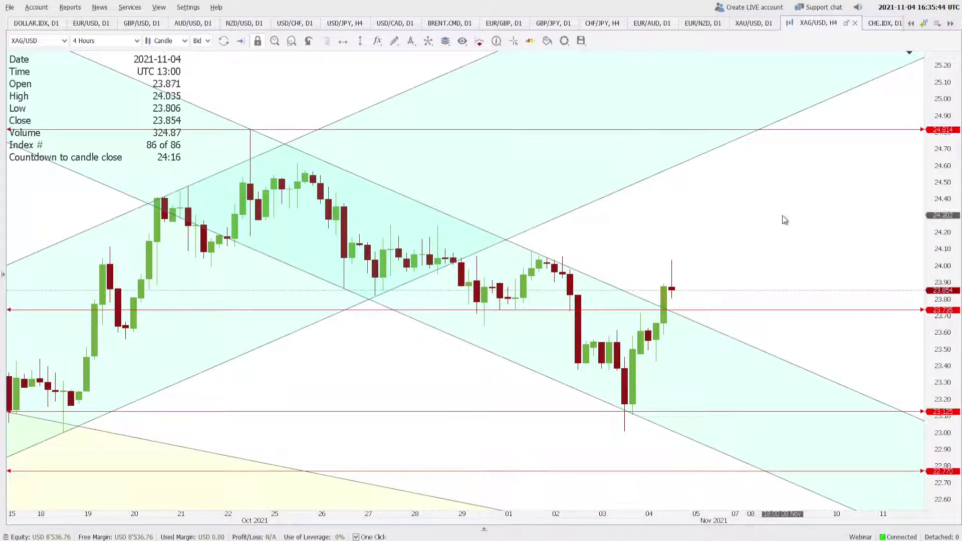
pyautogui.scroll(-3, 782, 215)
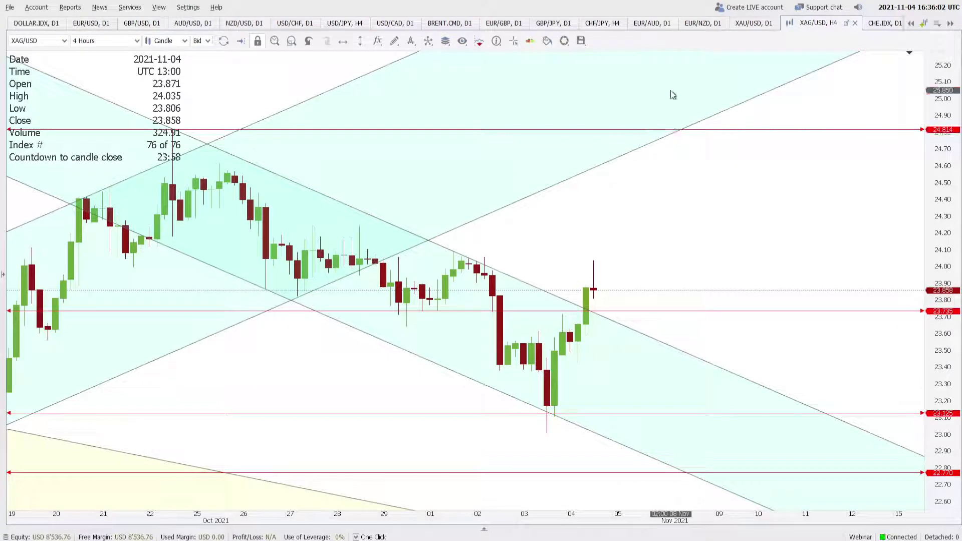
# - Open the CHE.IDX daily chart and place a horizontal price marker on the 161.8% Fibonacci expansion level
pyautogui.scroll(-3, 655, 25)
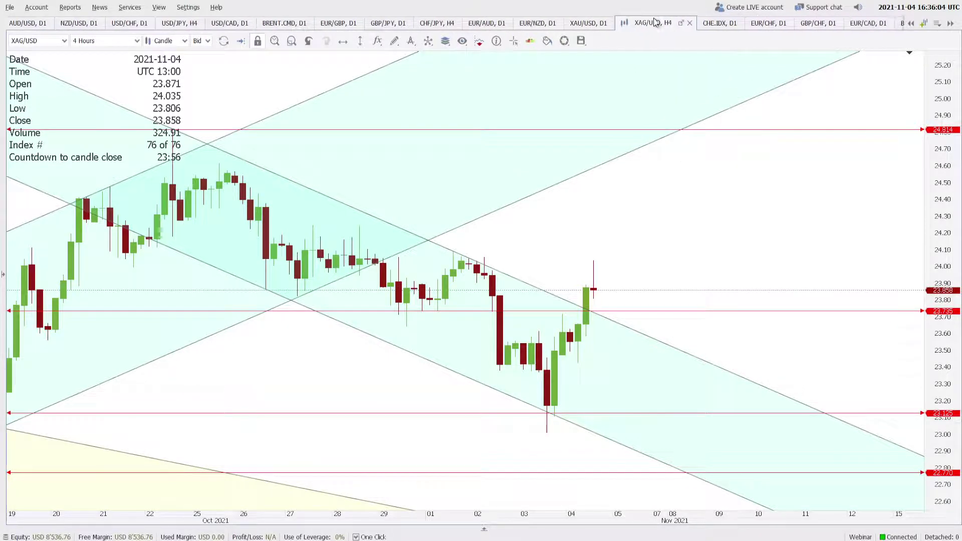
pyautogui.click(708, 24)
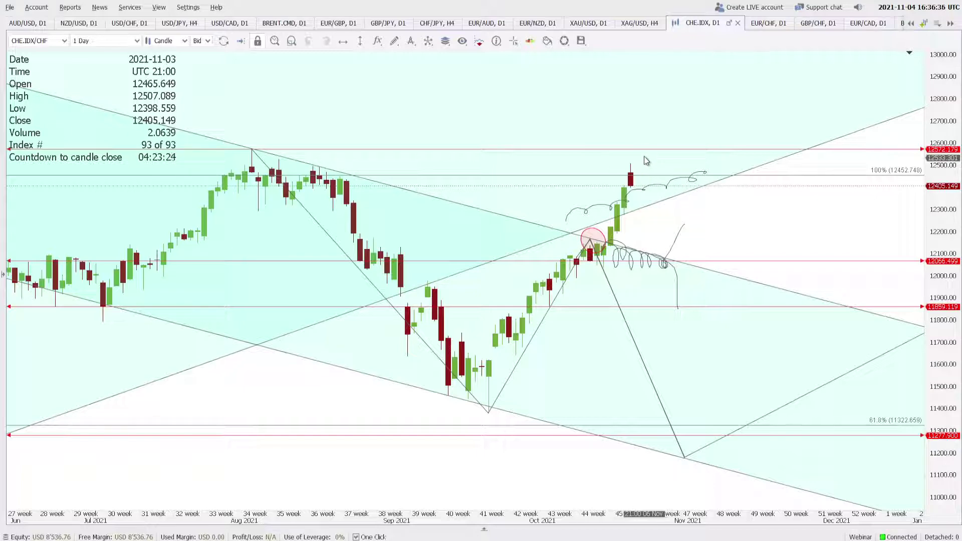
pyautogui.moveTo(941, 150); pyautogui.dragTo(941, 175)
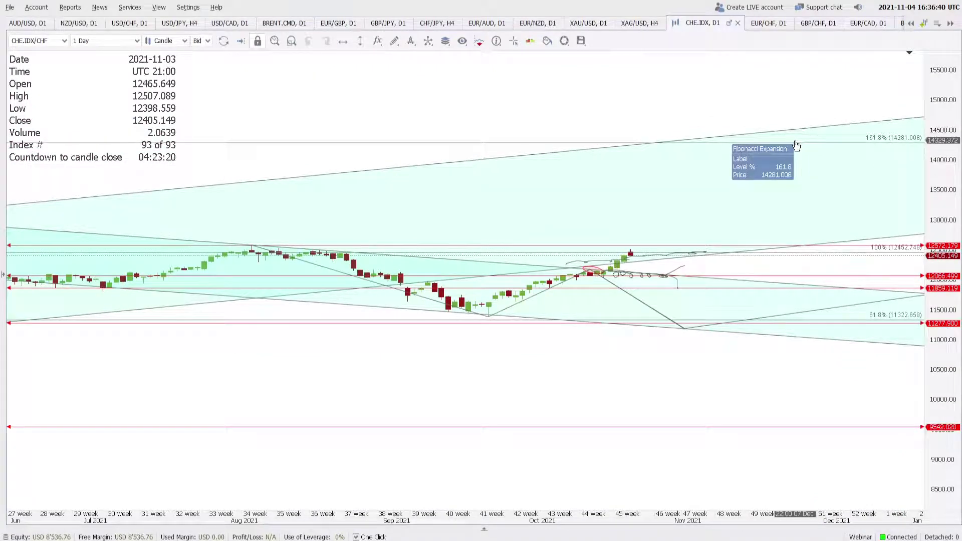
pyautogui.click(343, 41)
pyautogui.click(390, 143)
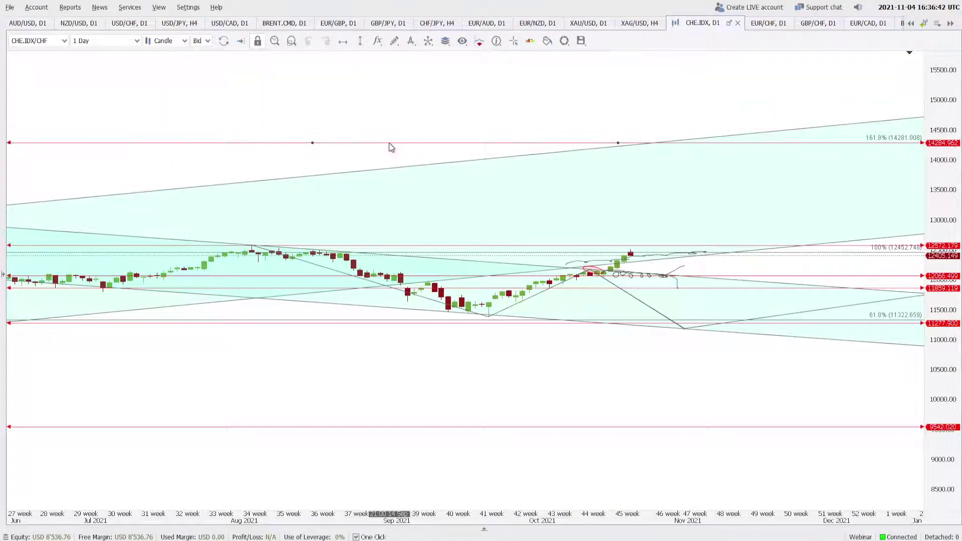
pyautogui.click(390, 146)
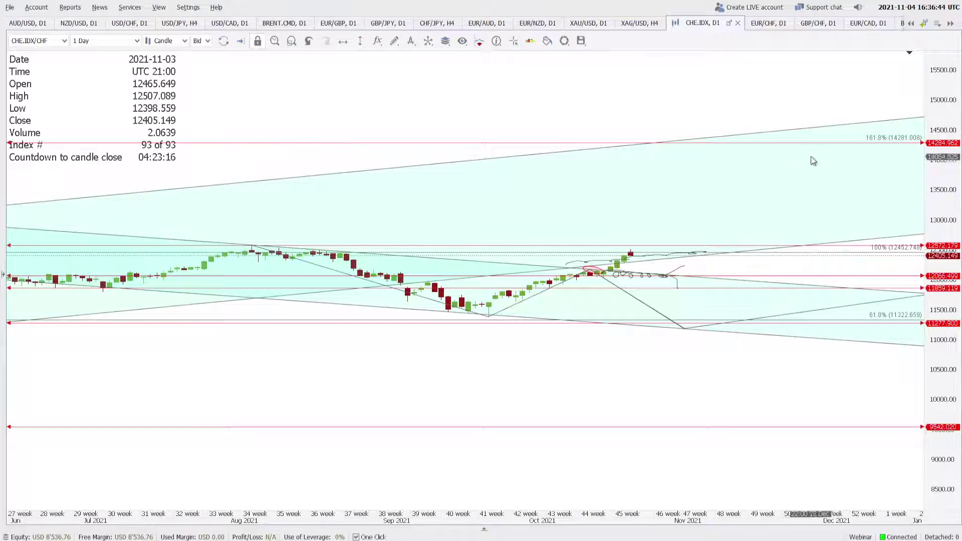
pyautogui.moveTo(959, 296); pyautogui.dragTo(955, 92)
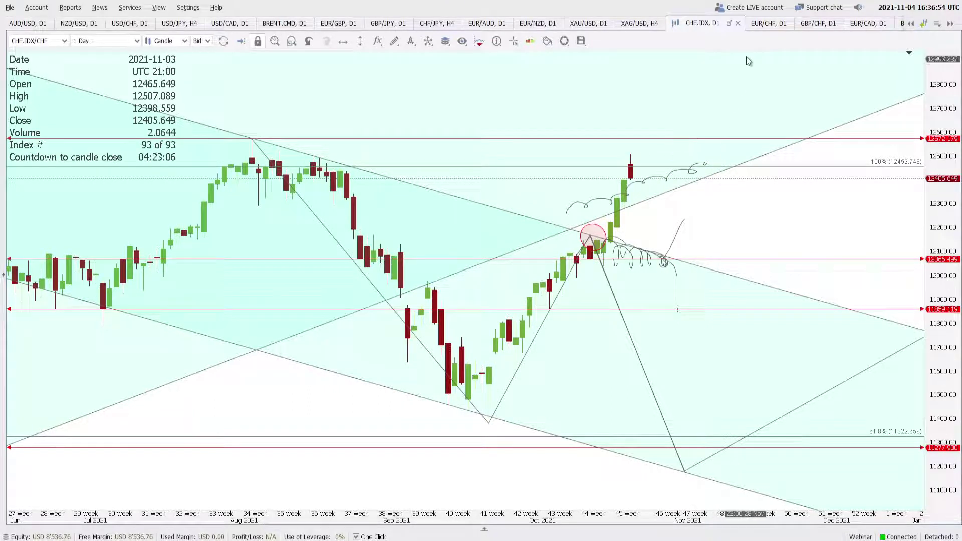
# - Open the EUR/CHF daily chart and examine the latest candles against the descending channels and the 1.05045 price marker
pyautogui.click(755, 23)
pyautogui.moveTo(798, 100); pyautogui.dragTo(511, 112)
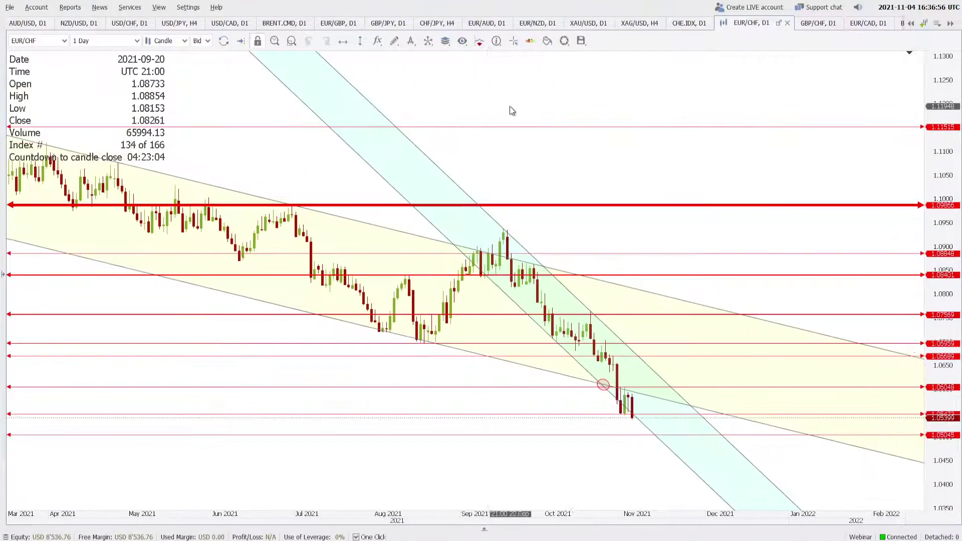
pyautogui.moveTo(942, 446); pyautogui.dragTo(943, 364)
pyautogui.scroll(3, 709, 494)
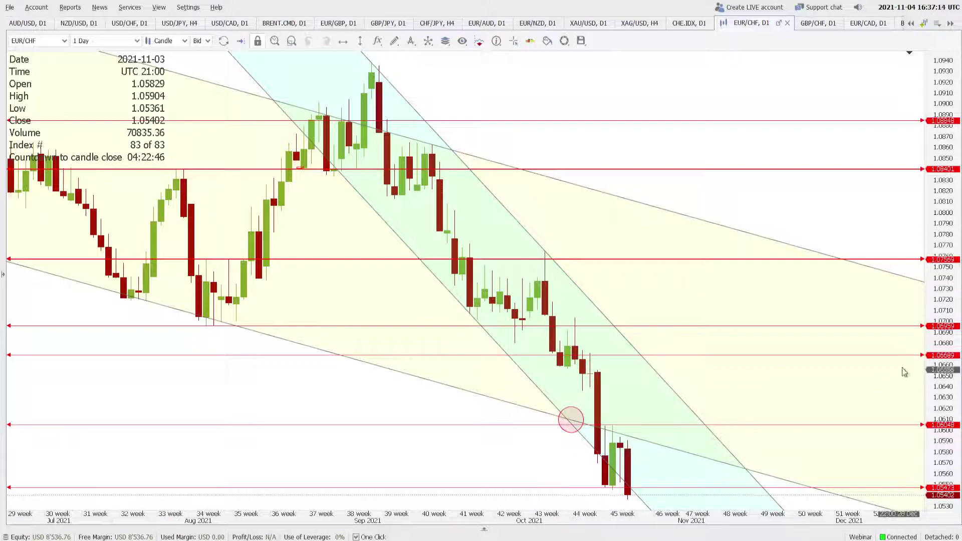
pyautogui.moveTo(937, 285); pyautogui.dragTo(937, 320)
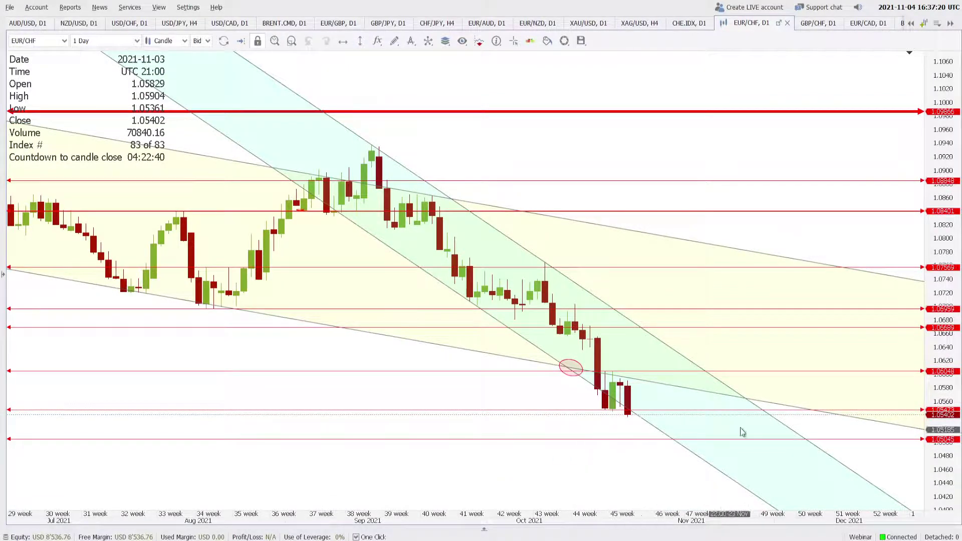
pyautogui.moveTo(934, 336); pyautogui.dragTo(934, 383)
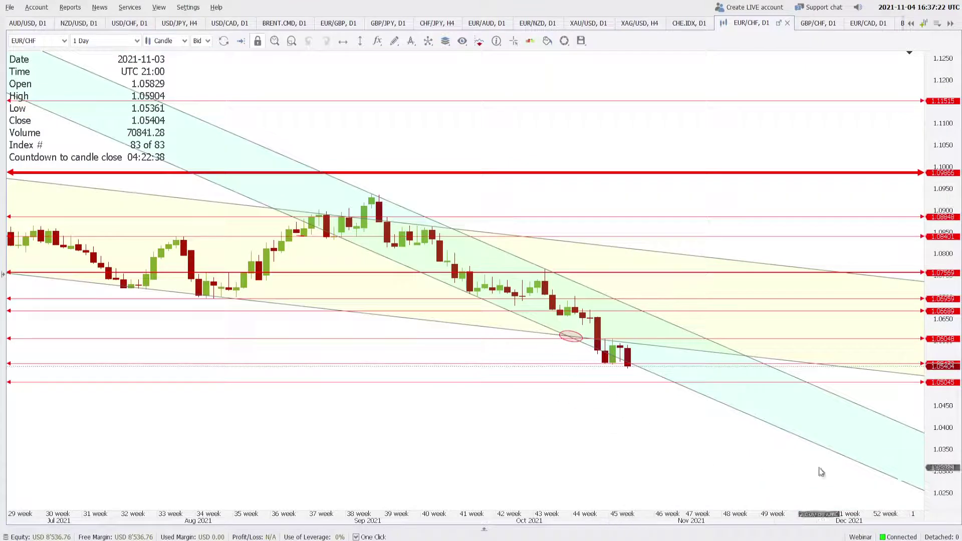
pyautogui.moveTo(959, 461); pyautogui.dragTo(957, 356)
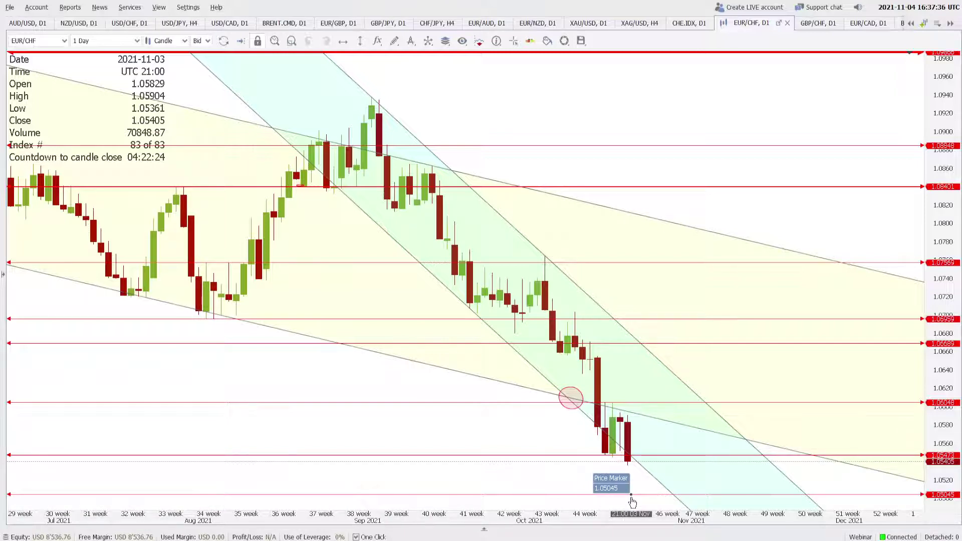
# - Open the GBP/CHF daily chart and examine the latest drop against the long-term rising trendline and the lower price markers
pyautogui.click(812, 23)
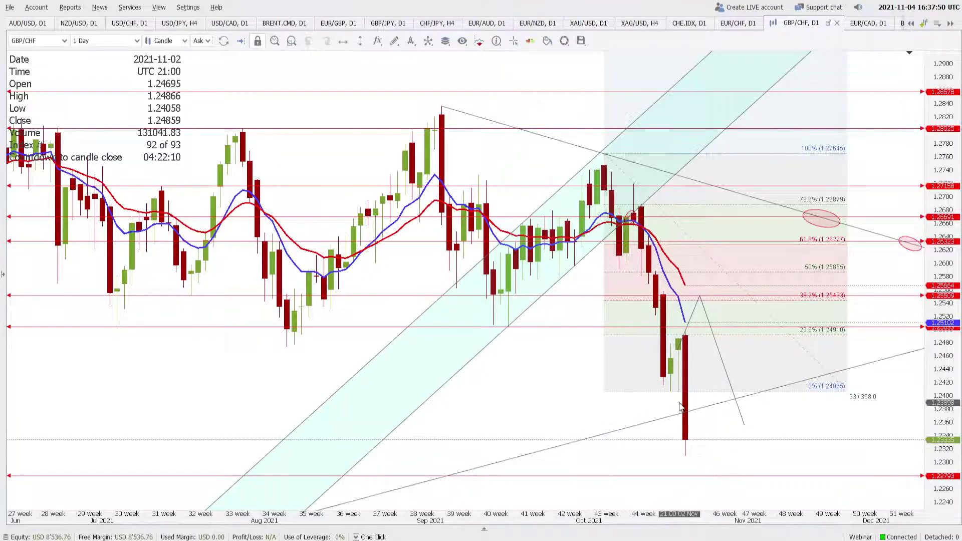
pyautogui.scroll(-5, 679, 404)
pyautogui.scroll(-6, 680, 406)
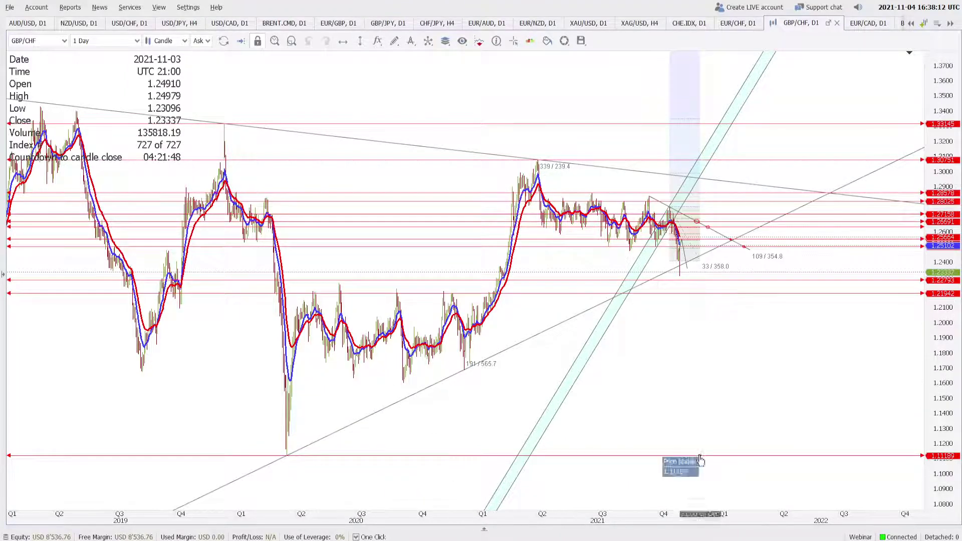
pyautogui.scroll(4, 751, 401)
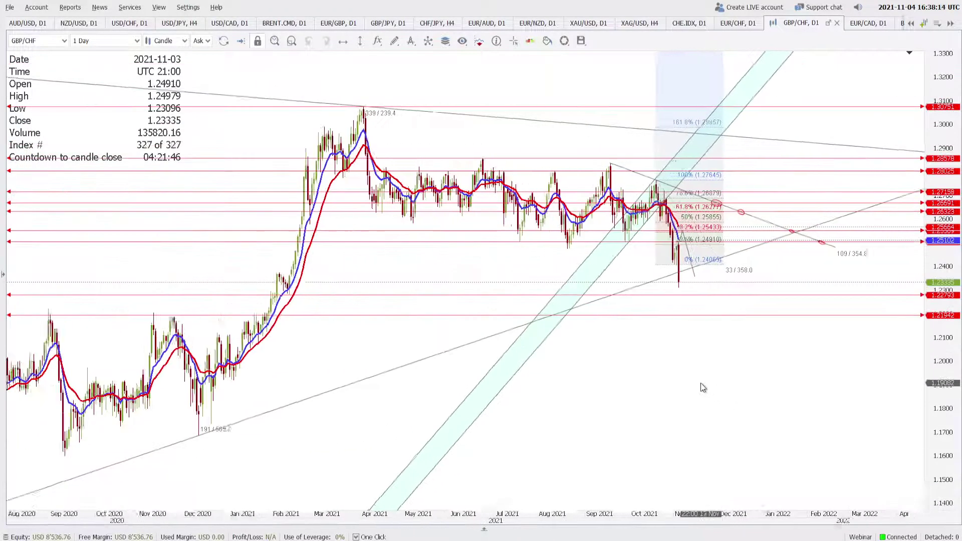
pyautogui.scroll(3, 703, 388)
pyautogui.scroll(-1, 690, 446)
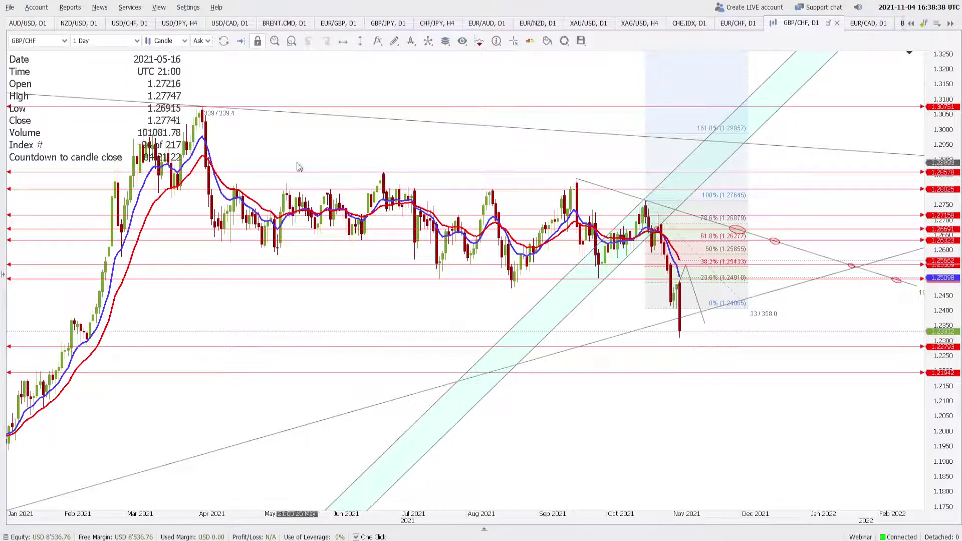
# - Open the EUR/CAD chart, switch it to 4 Hours and show the latest candles with the whole ascending channel
pyautogui.hotkey('ctrl', 'Tab')
pyautogui.moveTo(779, 166); pyautogui.dragTo(455, 187)
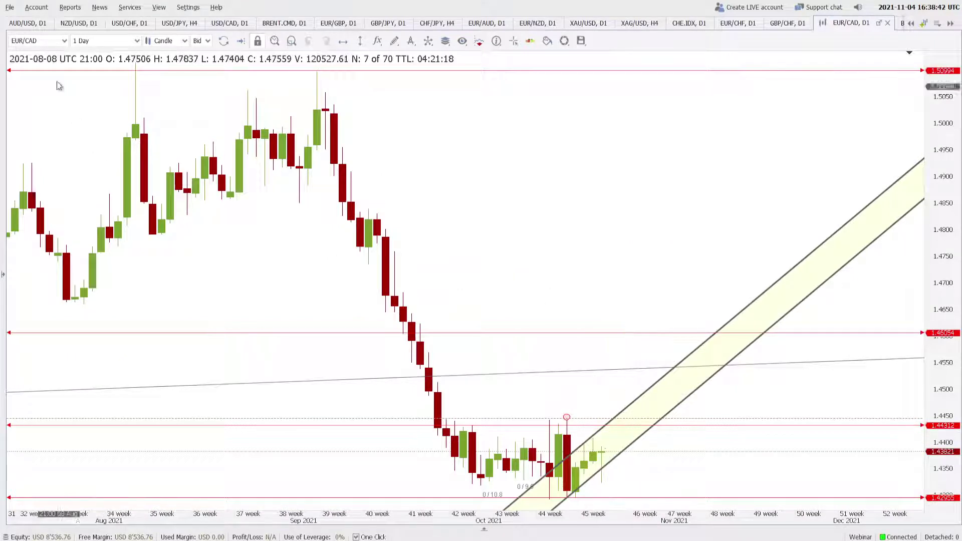
pyautogui.click(103, 41)
pyautogui.click(85, 88)
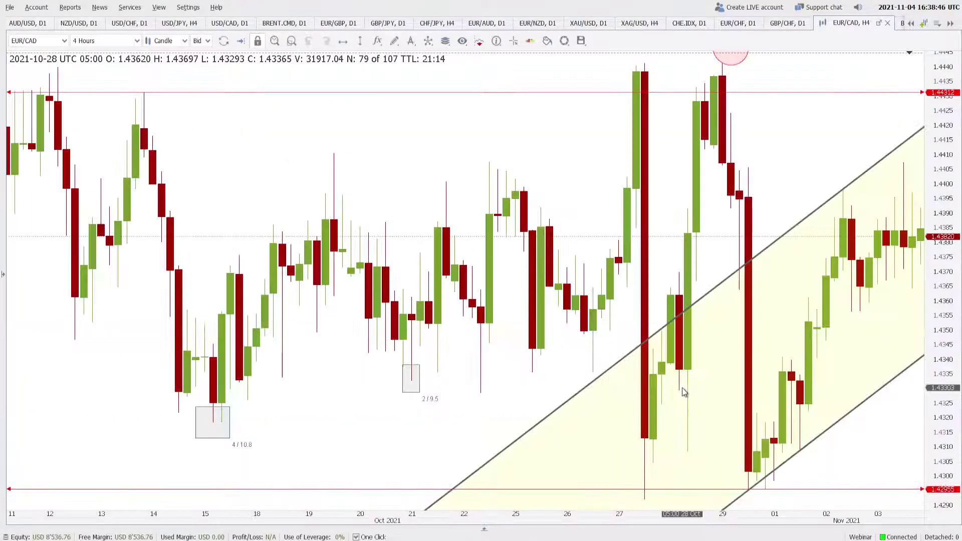
pyautogui.scroll(-3, 649, 412)
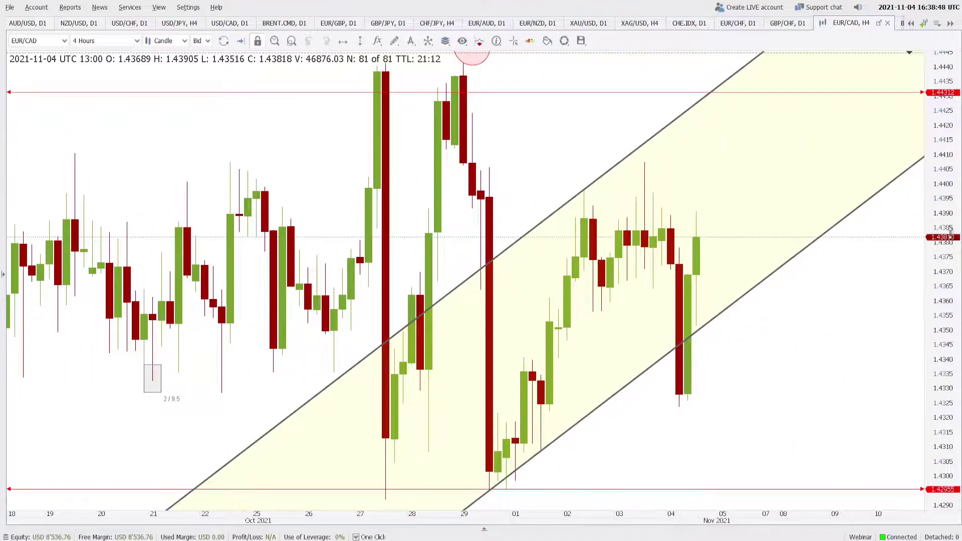
pyautogui.moveTo(943, 281); pyautogui.dragTo(943, 331)
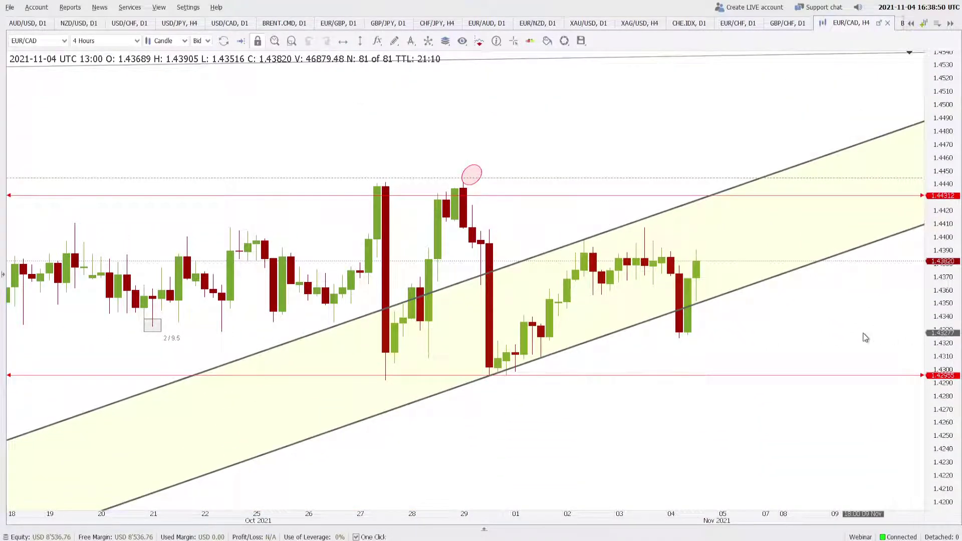
# - Reshape the EUR/CAD ascending channel so its lower line joins the 29 October and 4 November lows and its upper line meets the early-November highs
pyautogui.scroll(-3, 862, 333)
pyautogui.scroll(5, 805, 353)
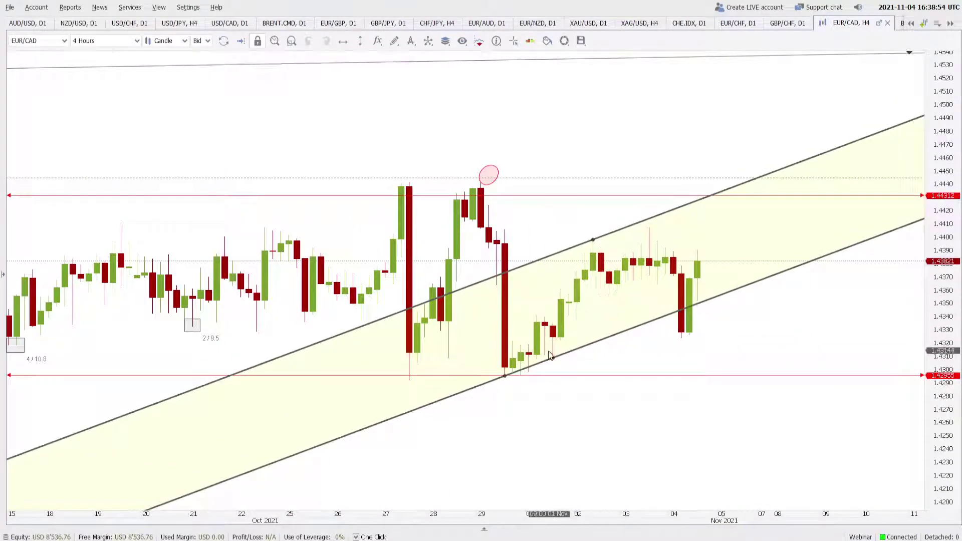
pyautogui.moveTo(552, 358)
pyautogui.mouseDown()
pyautogui.moveTo(684, 334)
pyautogui.moveTo(505, 375)
pyautogui.mouseUp()
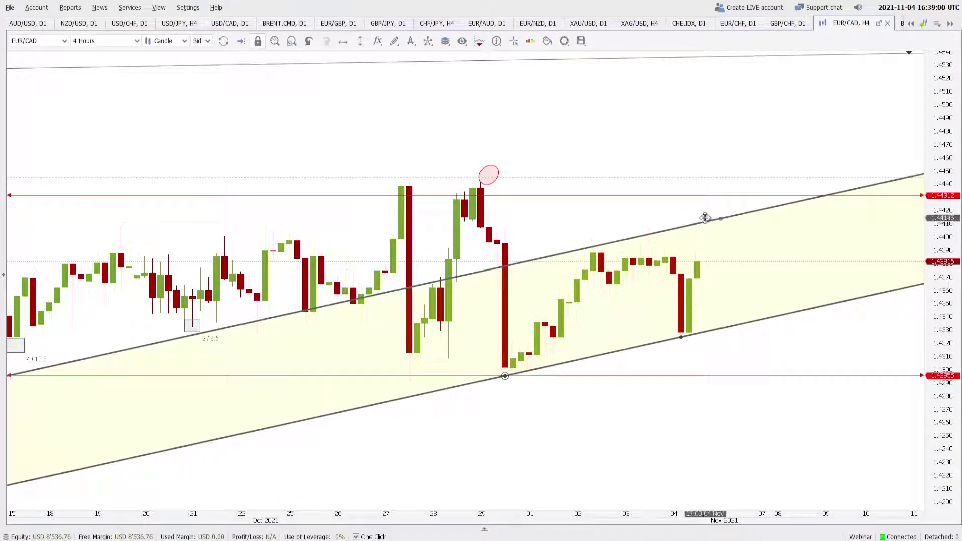
pyautogui.moveTo(725, 219); pyautogui.dragTo(723, 211)
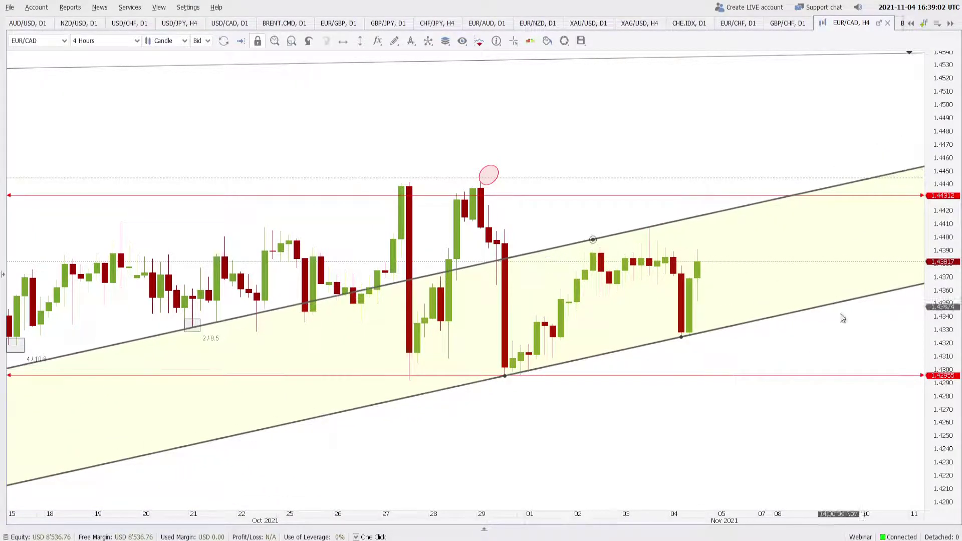
# - Raise the price marker just below the late-October highs to 1.44413
pyautogui.scroll(-3, 795, 365)
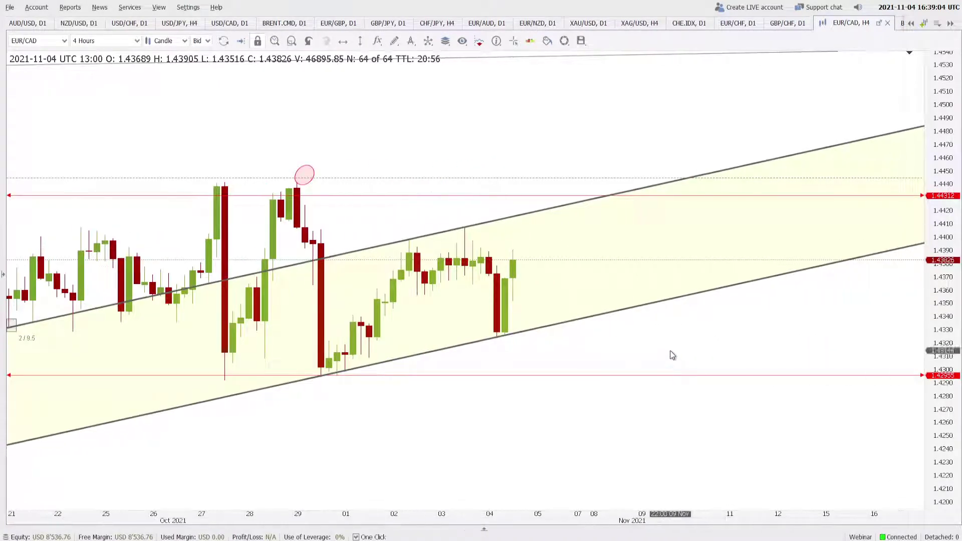
pyautogui.scroll(-3, 663, 342)
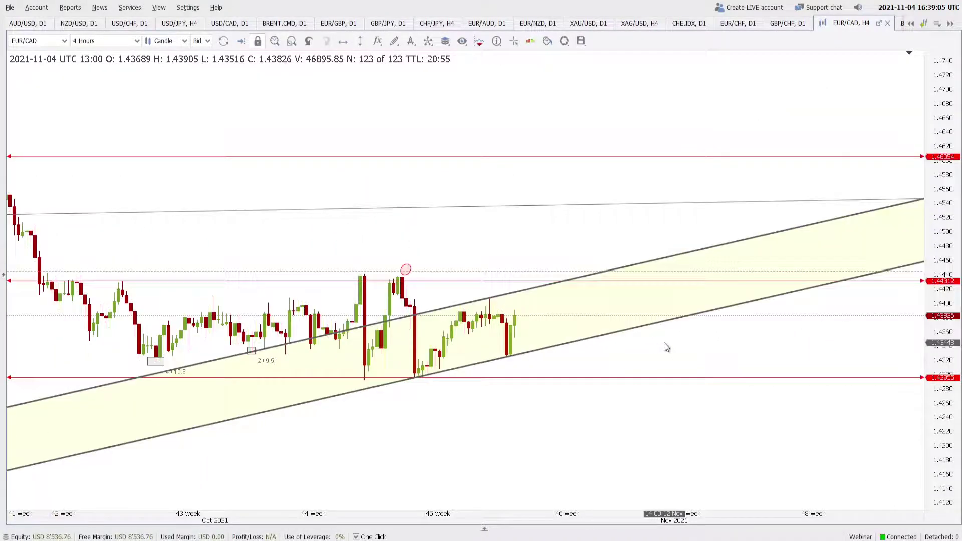
pyautogui.moveTo(457, 280); pyautogui.dragTo(365, 278)
pyautogui.click(460, 293)
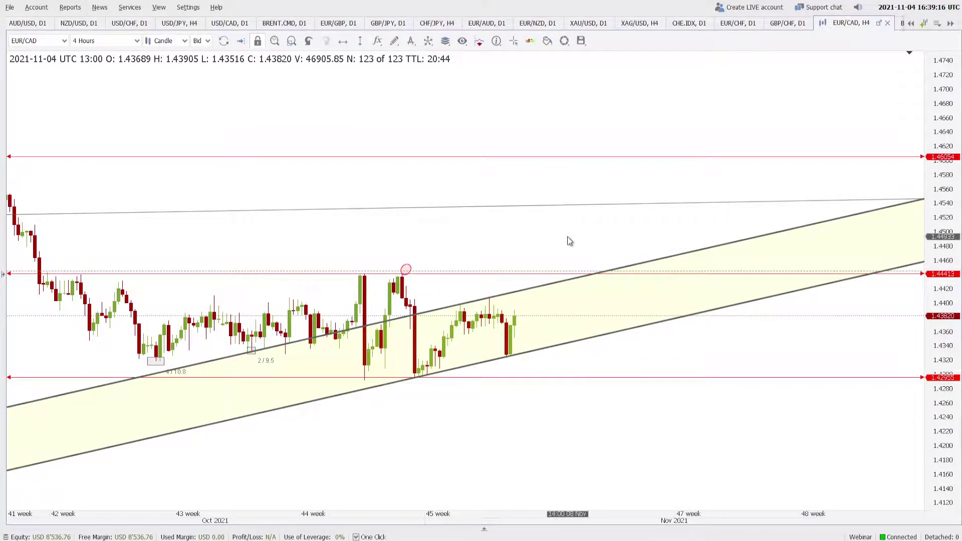
# - Examine the EUR/CAD candles against the adjusted ascending channel, the long-term trendline and the price markers above and below the range
pyautogui.scroll(-3, 569, 241)
pyautogui.scroll(3, 569, 241)
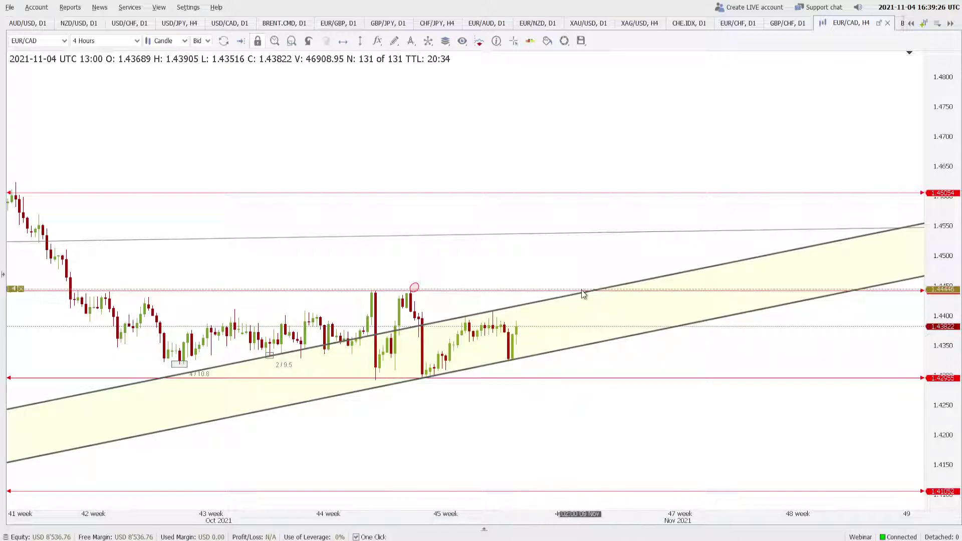
pyautogui.scroll(-2, 751, 347)
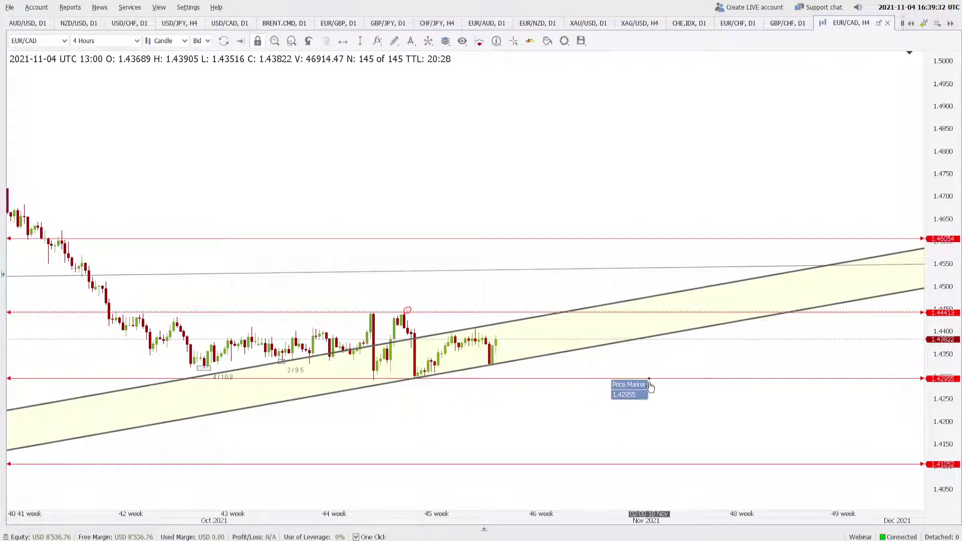
pyautogui.scroll(-3, 361, 353)
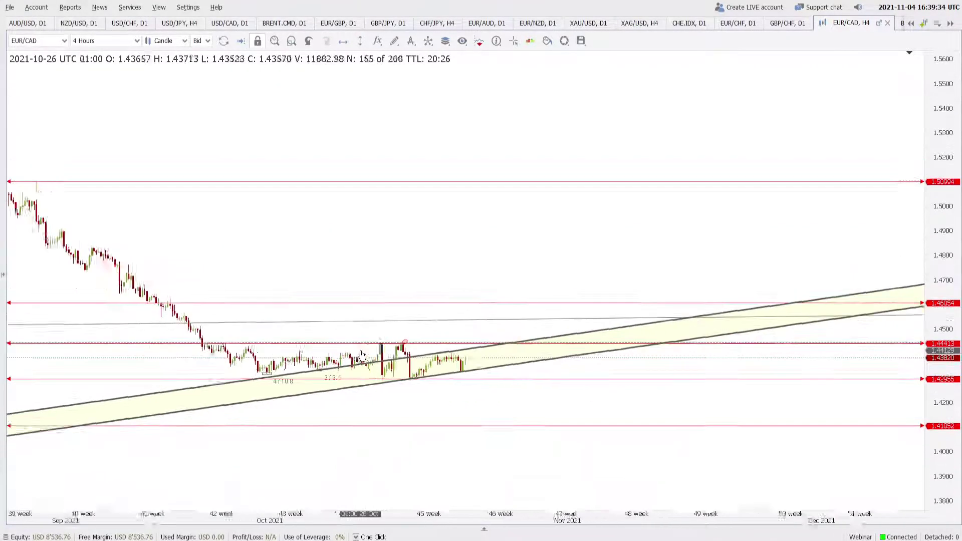
pyautogui.scroll(-3, 361, 353)
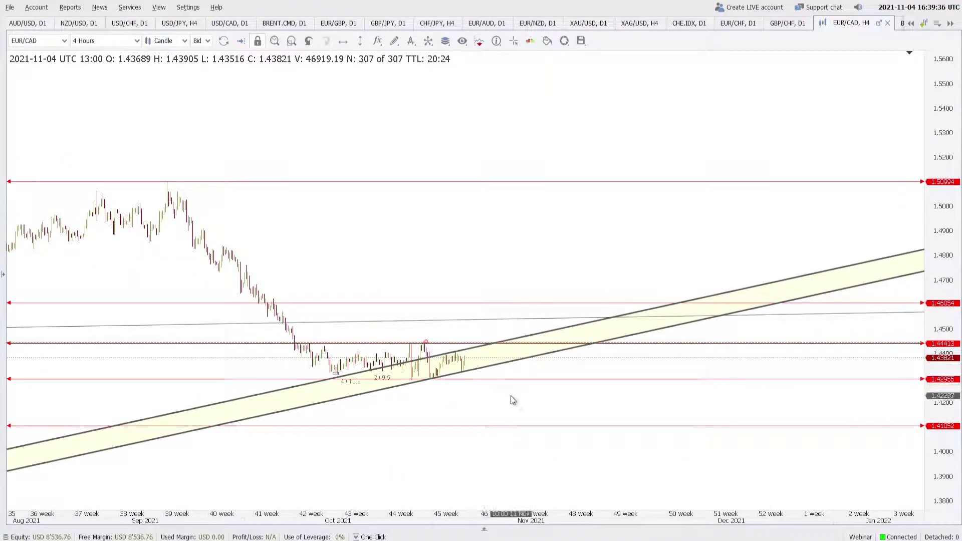
pyautogui.scroll(-2, 527, 389)
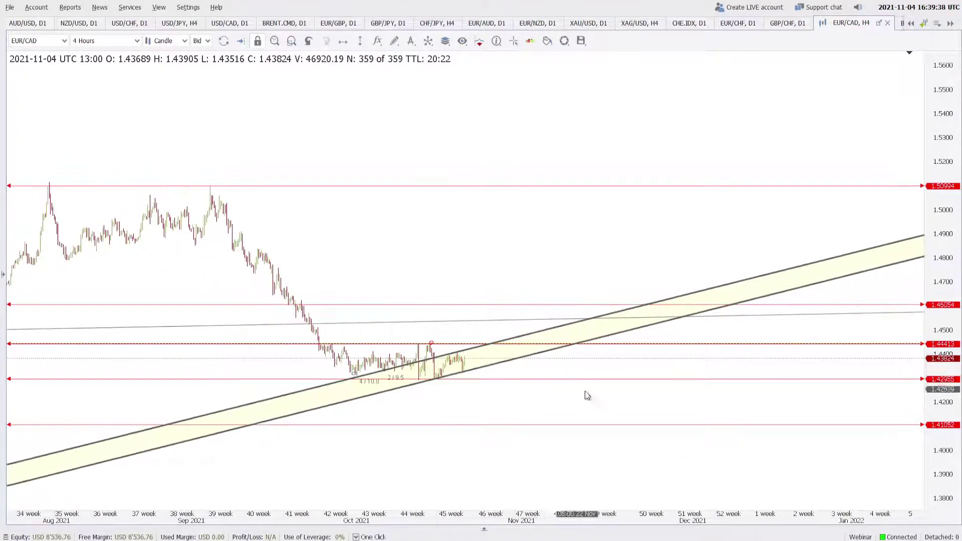
pyautogui.scroll(4, 616, 388)
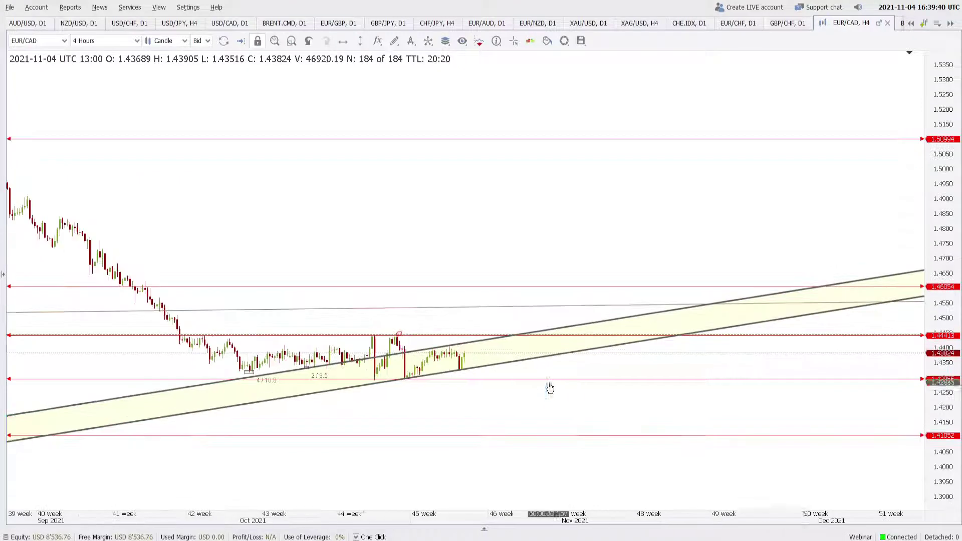
pyautogui.scroll(1, 943, 370)
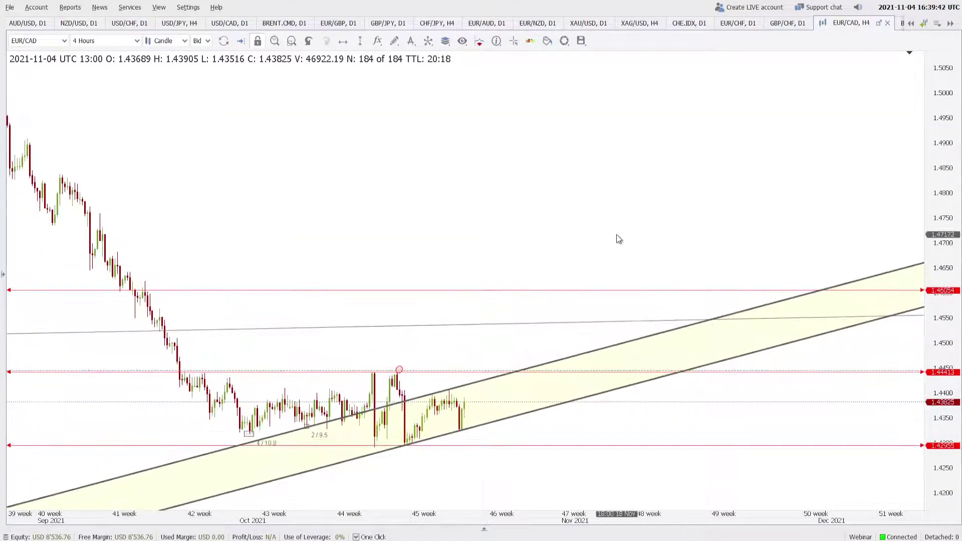
pyautogui.scroll(-1, 646, 25)
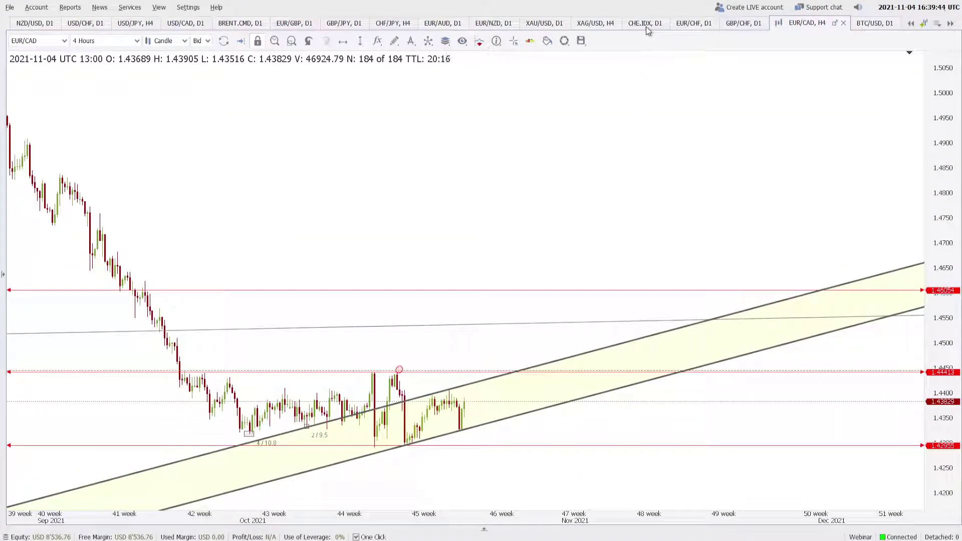
# - Open the BTC/USD chart, examine its latest daily candles and switch the period to 4 Hours
pyautogui.click(872, 23)
pyautogui.scroll(3, 645, 125)
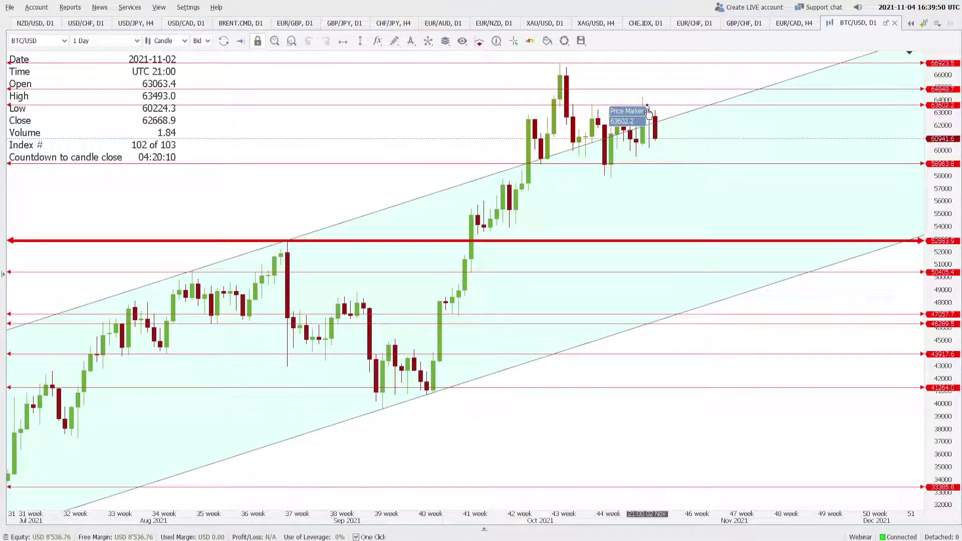
pyautogui.scroll(2, 631, 202)
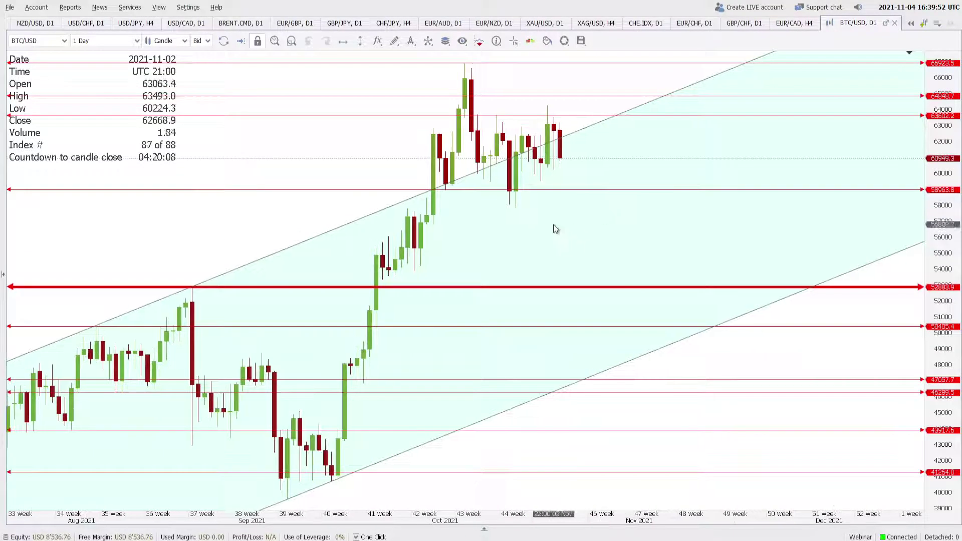
pyautogui.click(126, 44)
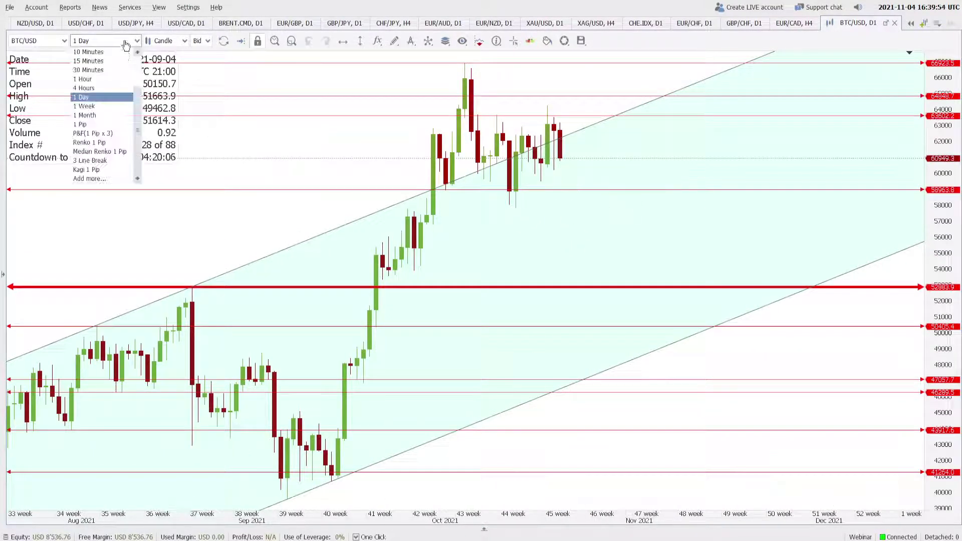
pyautogui.click(90, 87)
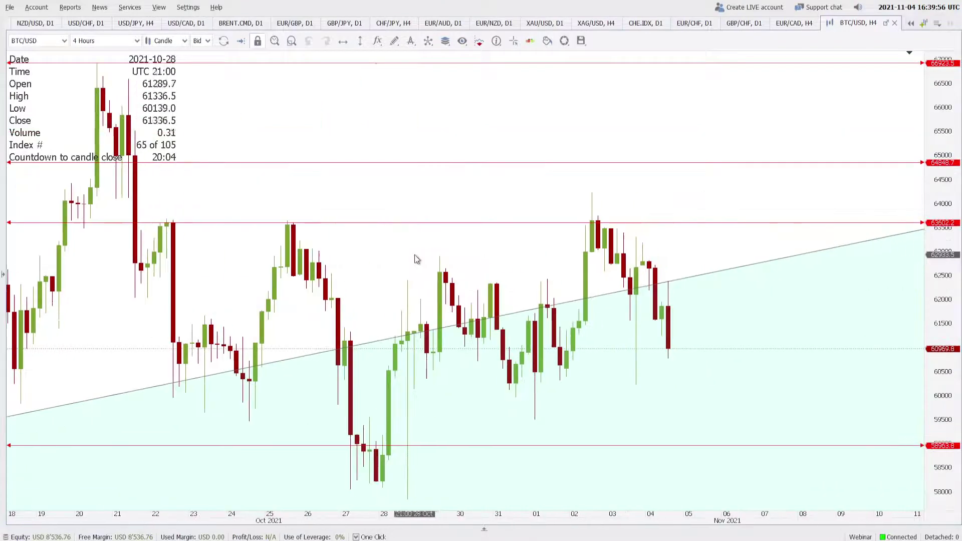
# - Draw ascending channel lines on BTC/USD through the 28 October and 1 November lows, with the parallel line on the 29 October high
pyautogui.click(394, 41)
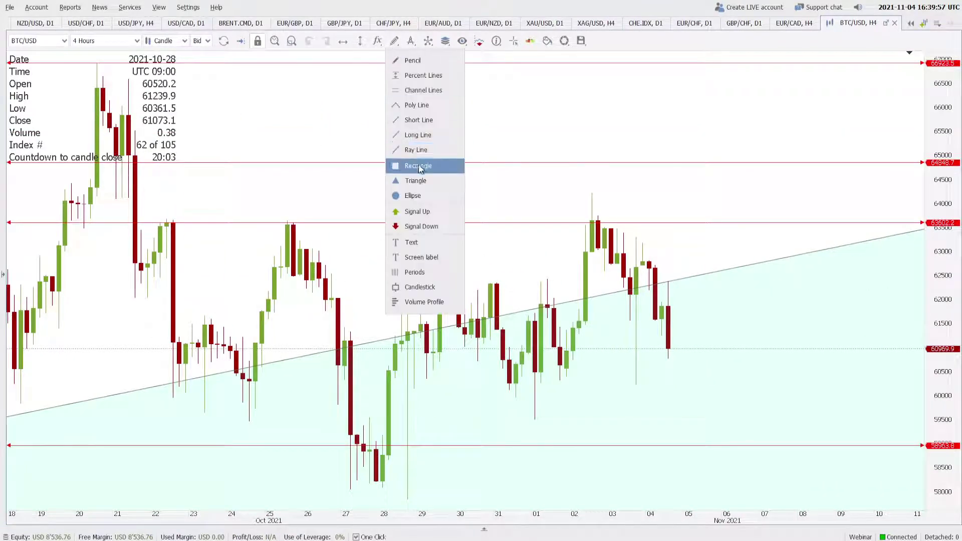
pyautogui.click(416, 95)
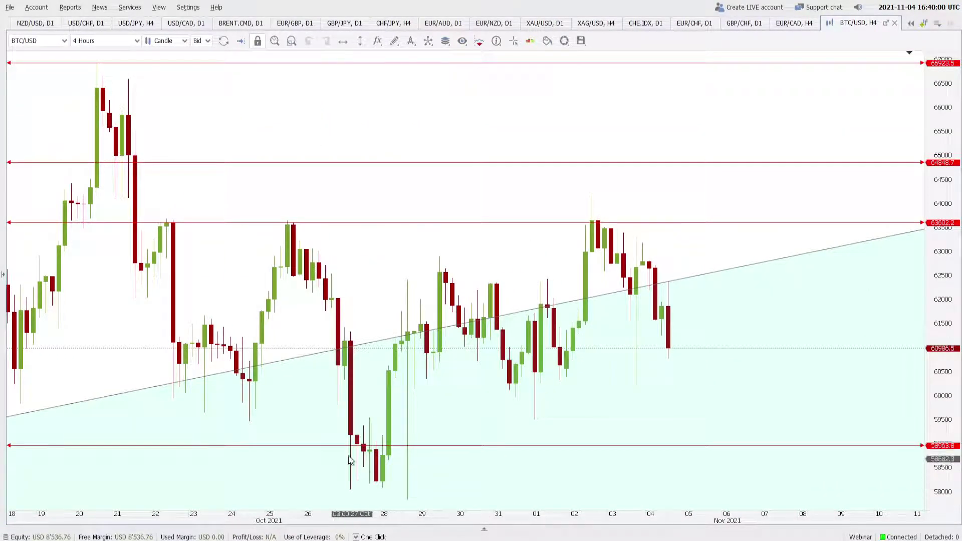
pyautogui.click(409, 500)
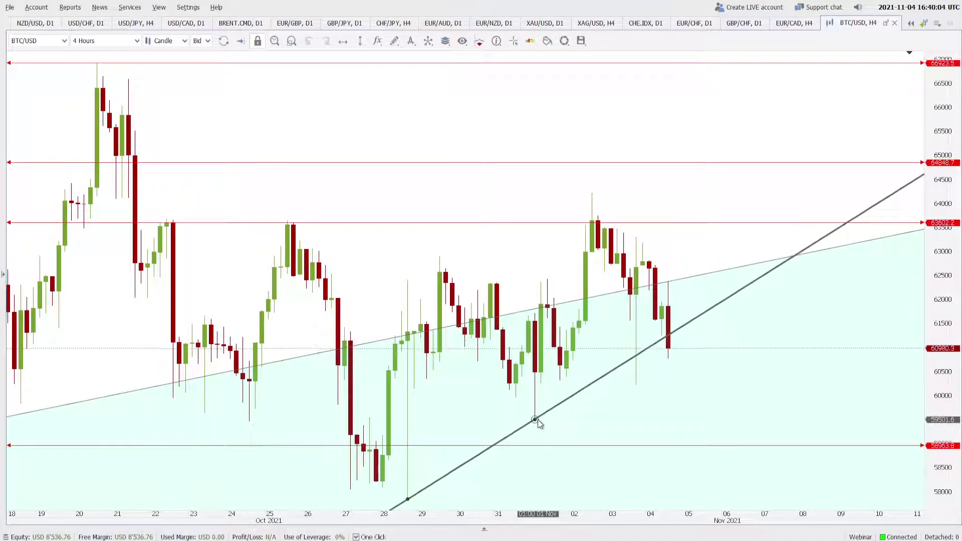
pyautogui.click(535, 420)
pyautogui.click(439, 257)
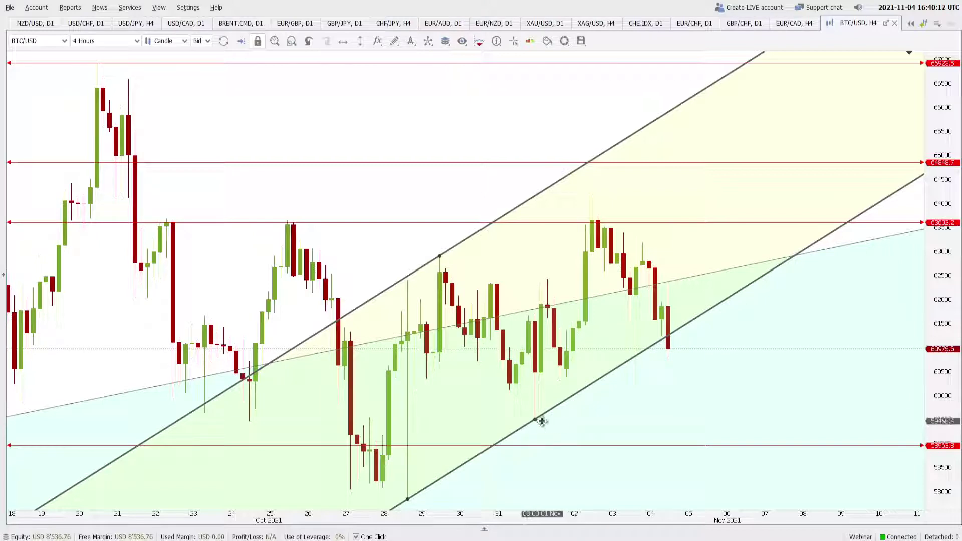
# - Re-anchor the ascending channel to the 28 October and 3 November lows, with its upper line on the 2 November high
pyautogui.moveTo(541, 420)
pyautogui.mouseDown()
pyautogui.moveTo(618, 405)
pyautogui.moveTo(638, 387)
pyautogui.mouseUp()
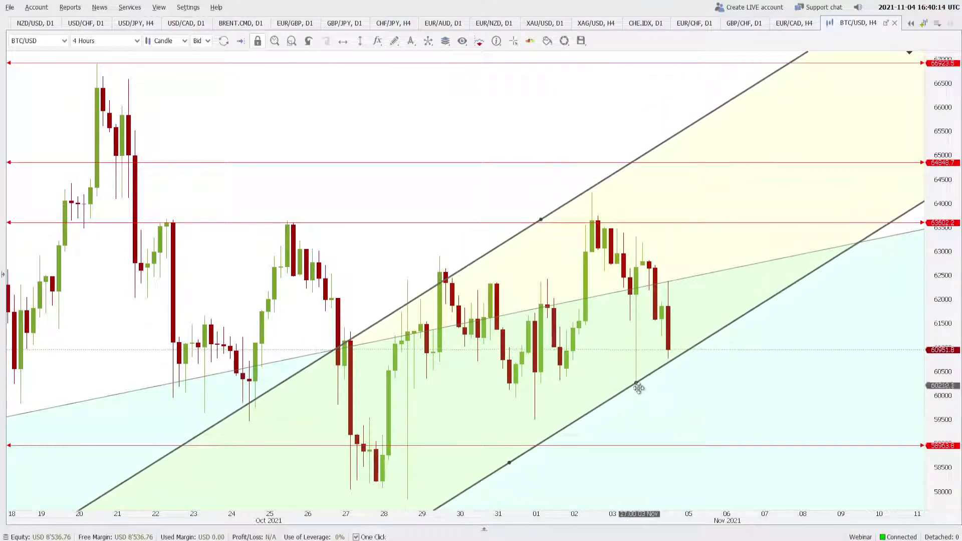
pyautogui.moveTo(507, 463); pyautogui.dragTo(407, 500)
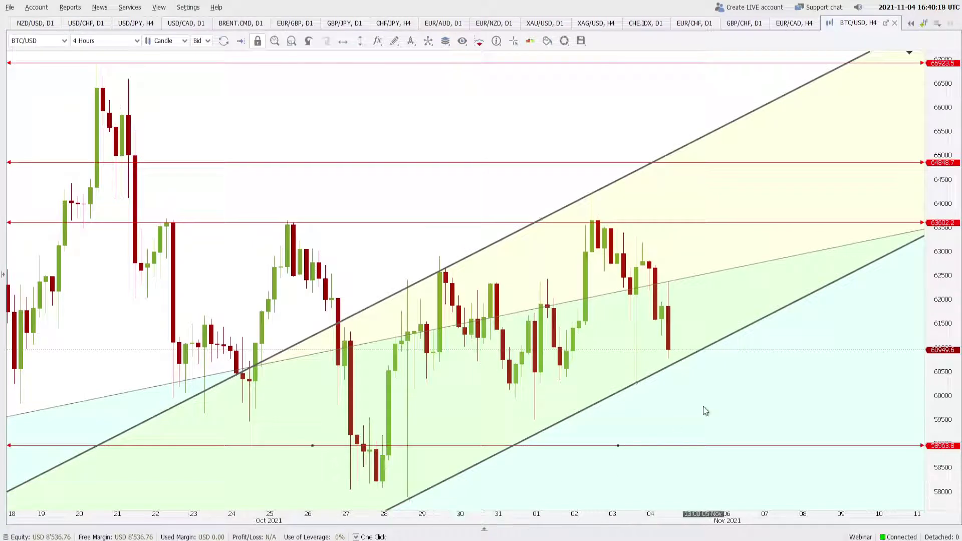
# - Draw descending channel lines from the 2 November high along the 3 November highs, with the parallel line on the 3 November low
pyautogui.scroll(-3, 762, 387)
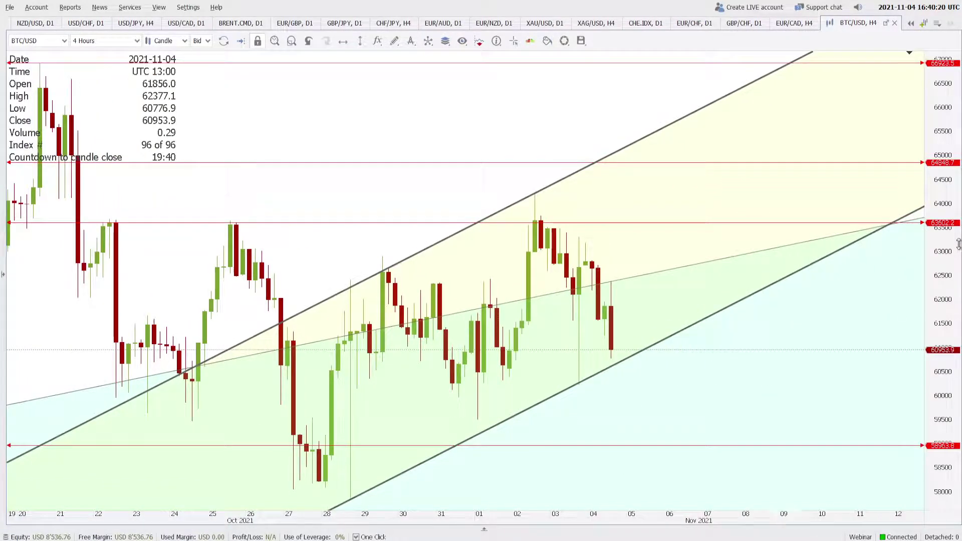
pyautogui.moveTo(957, 244); pyautogui.dragTo(956, 326)
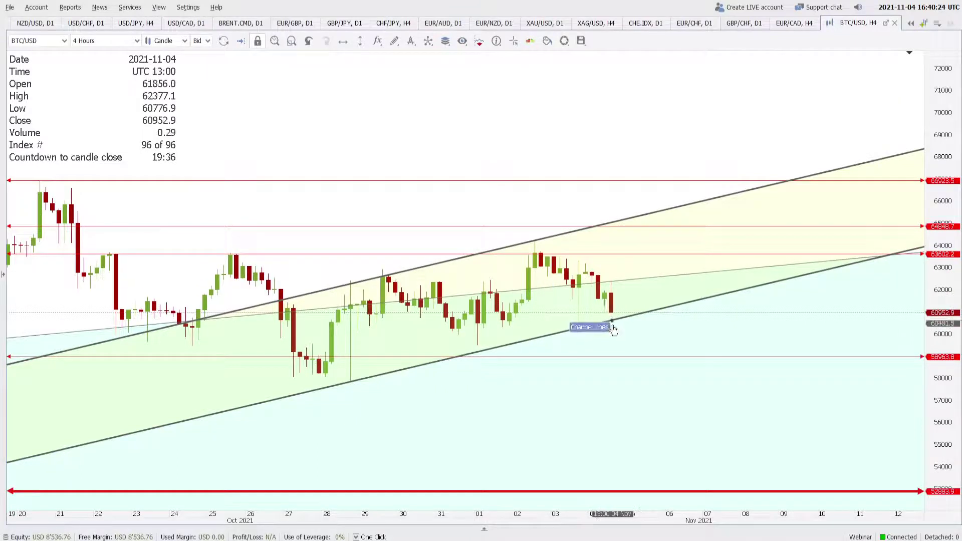
pyautogui.click(394, 40)
pyautogui.click(419, 91)
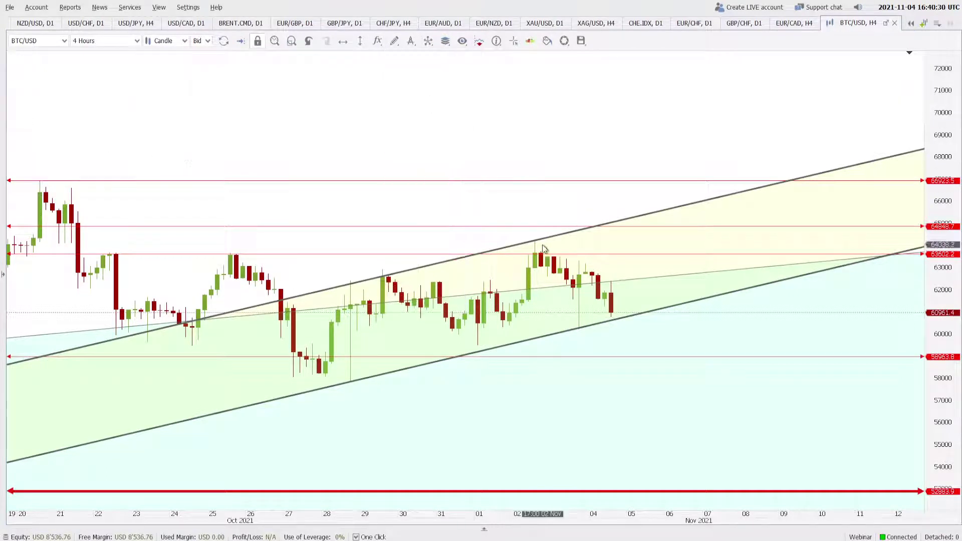
pyautogui.moveTo(535, 241); pyautogui.dragTo(585, 264)
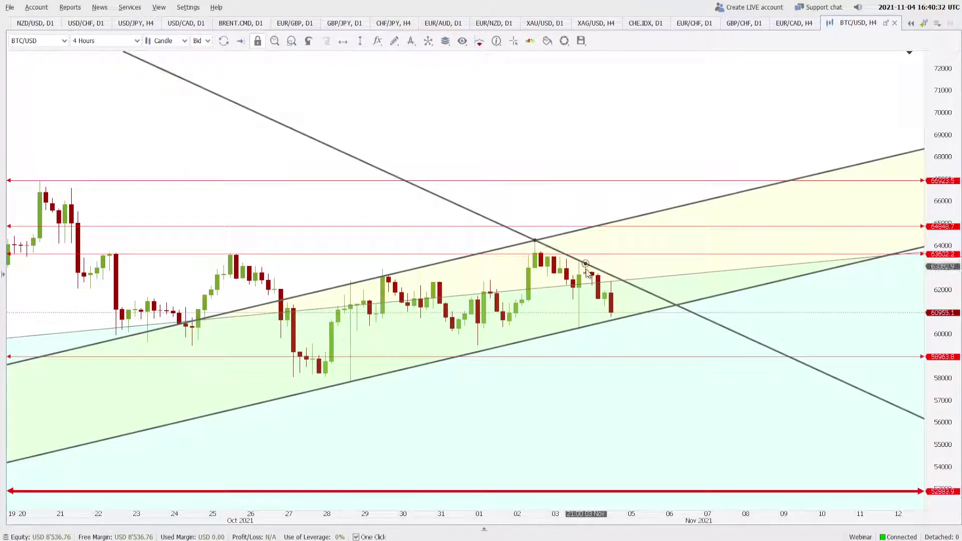
pyautogui.click(579, 328)
# - Draw a projection poly line from the latest candle to the descending channel's lower line, up to the channels' crossing, and down to about 55500
pyautogui.moveTo(583, 372); pyautogui.dragTo(533, 381)
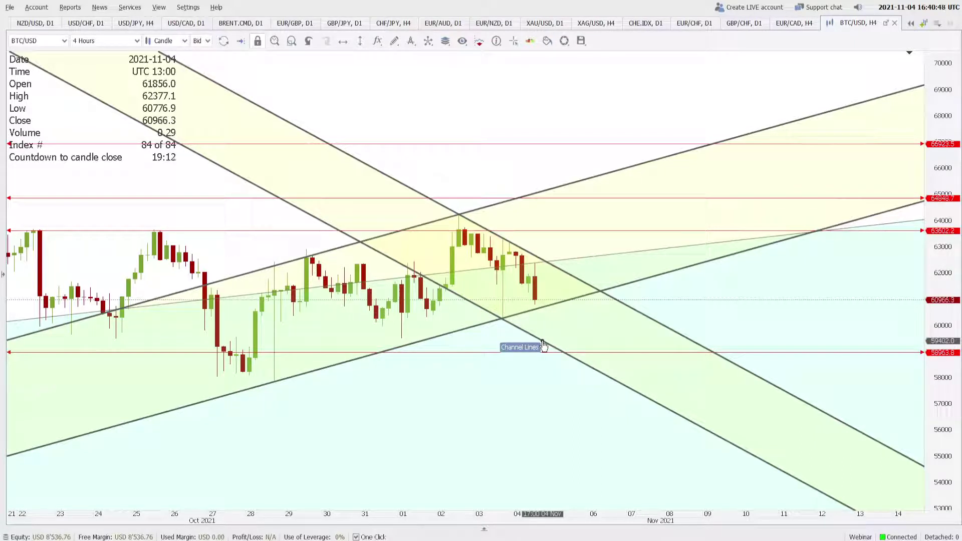
pyautogui.rightClick(393, 55)
pyautogui.click(411, 120)
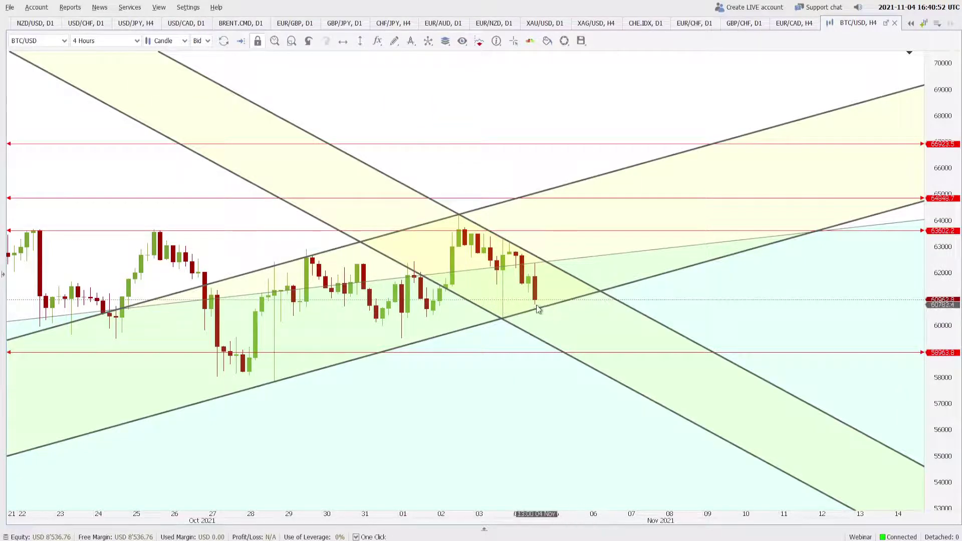
pyautogui.click(534, 301)
pyautogui.click(539, 339)
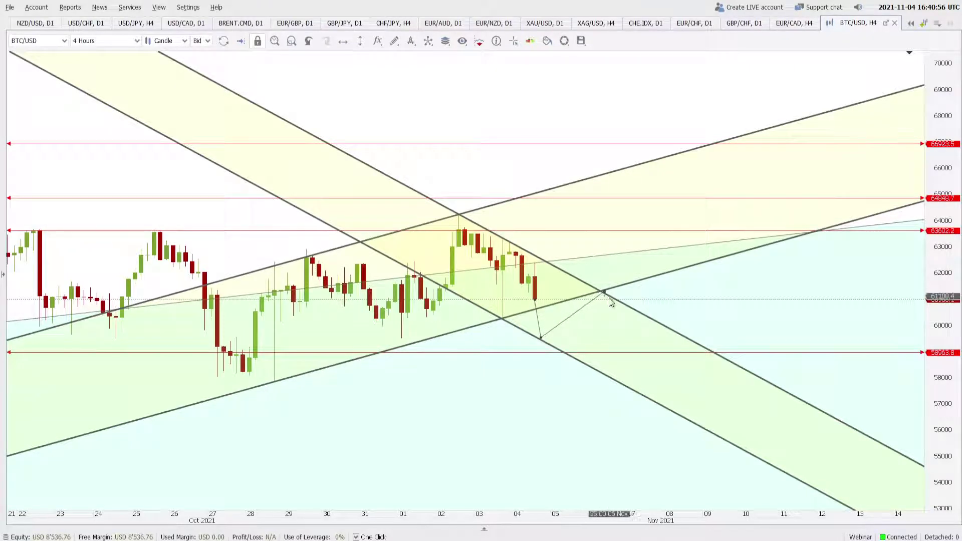
pyautogui.click(604, 291)
pyautogui.click(648, 439)
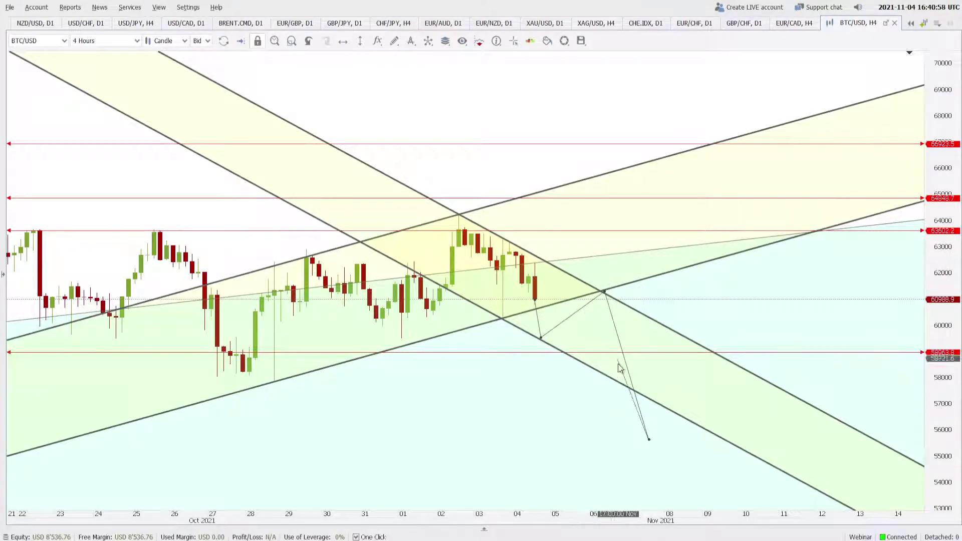
pyautogui.doubleClick(653, 443)
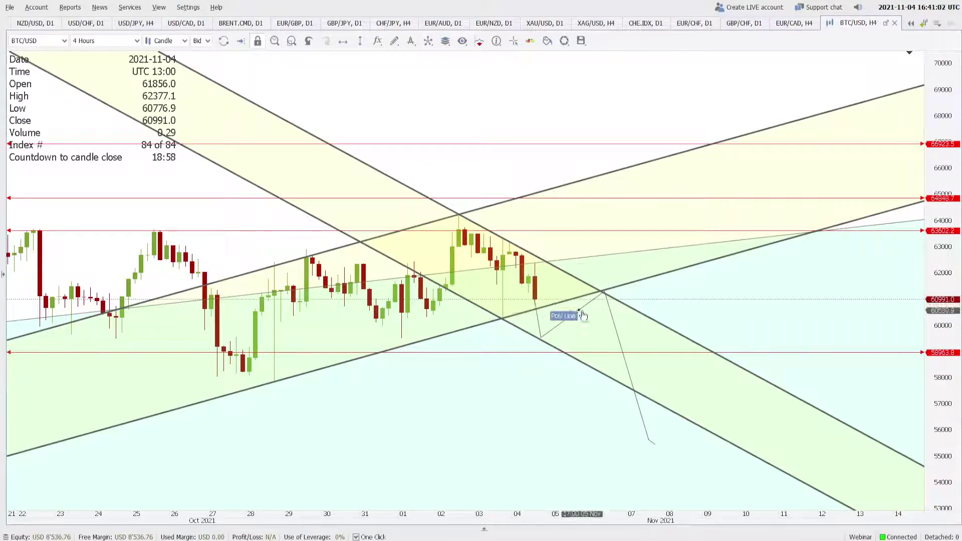
# - Mark the crossing of the descending channel's upper line and the ascending channel's lower line with a small ellipse
pyautogui.click(394, 41)
pyautogui.click(406, 180)
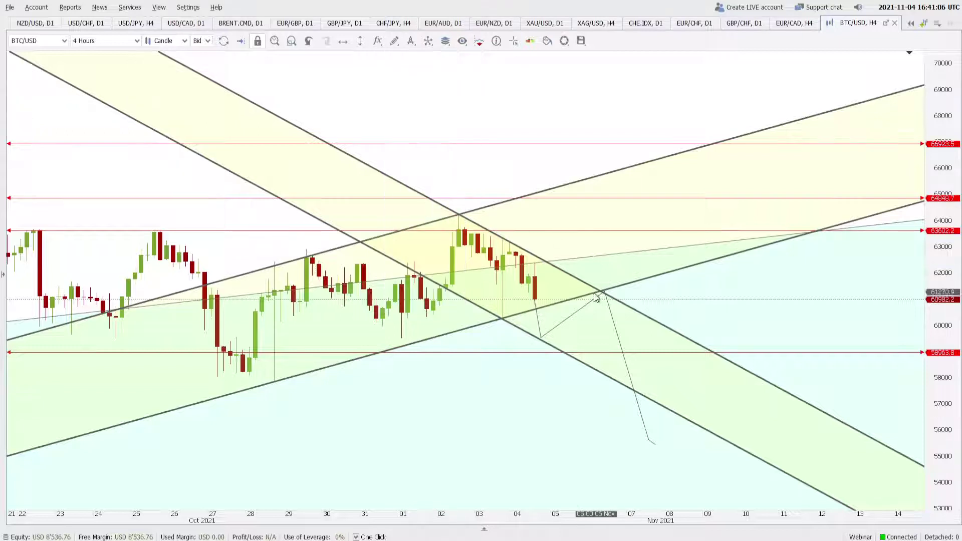
pyautogui.moveTo(585, 289)
pyautogui.mouseDown()
pyautogui.moveTo(606, 306)
pyautogui.moveTo(600, 278)
pyautogui.mouseUp()
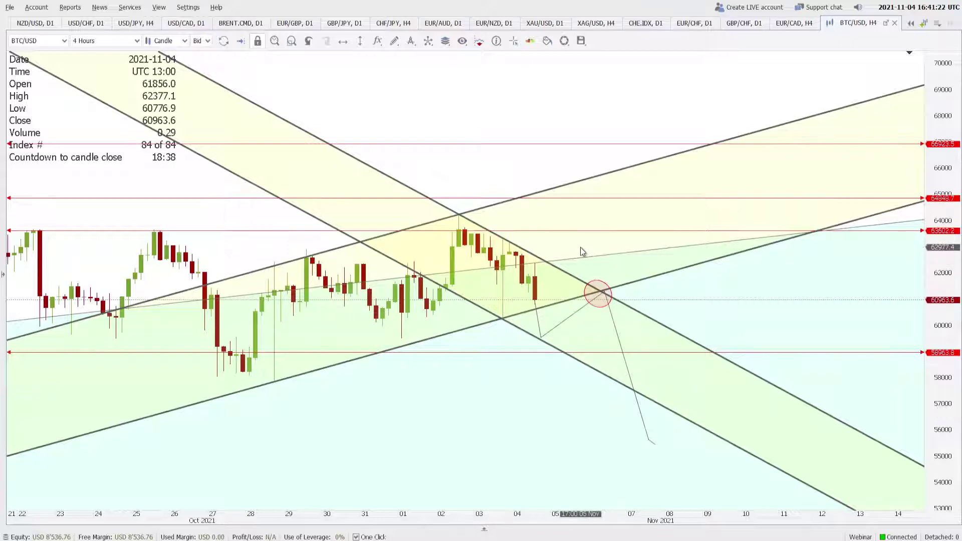
pyautogui.scroll(-5, 533, 254)
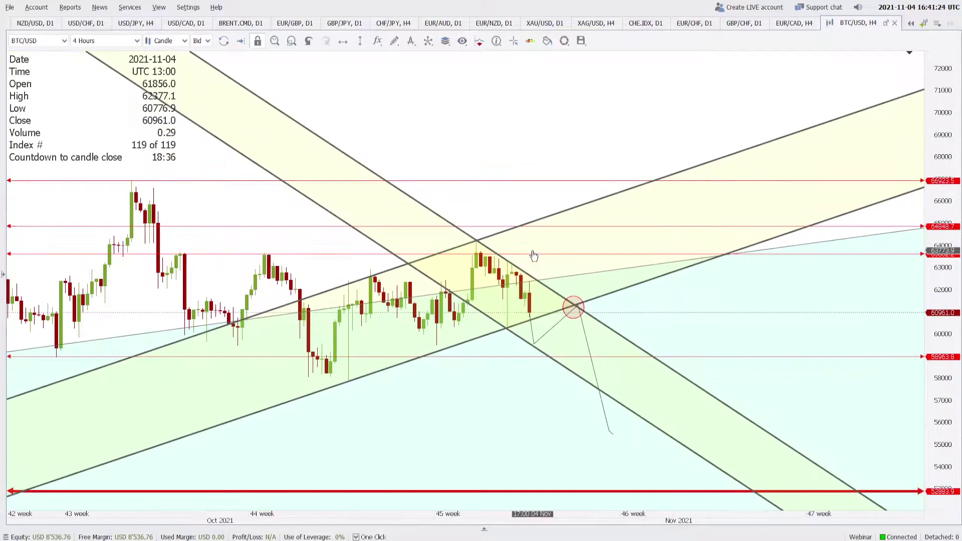
pyautogui.scroll(-3, 533, 255)
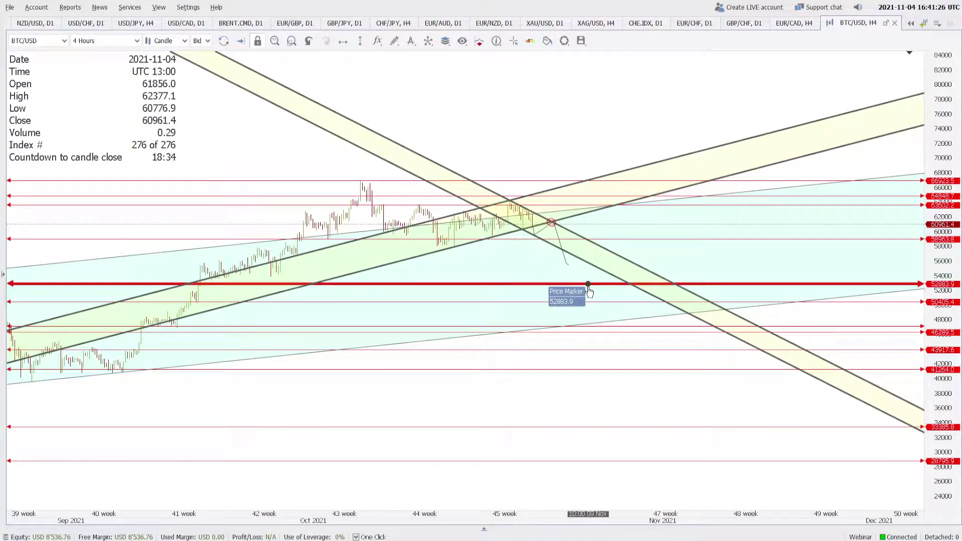